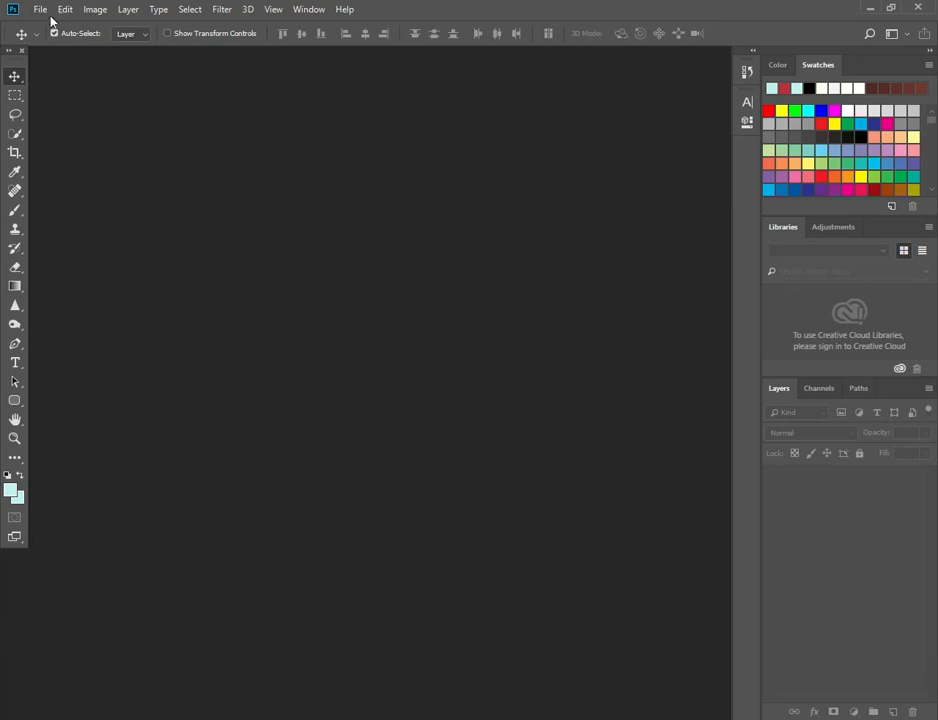
Step: Create a 520 x 520 pixel, 300 ppi RGB document named "social media post" with a white background
{"action": "left_click", "coordinate": [41, 10]}
{"action": "left_click", "coordinate": [52, 25]}
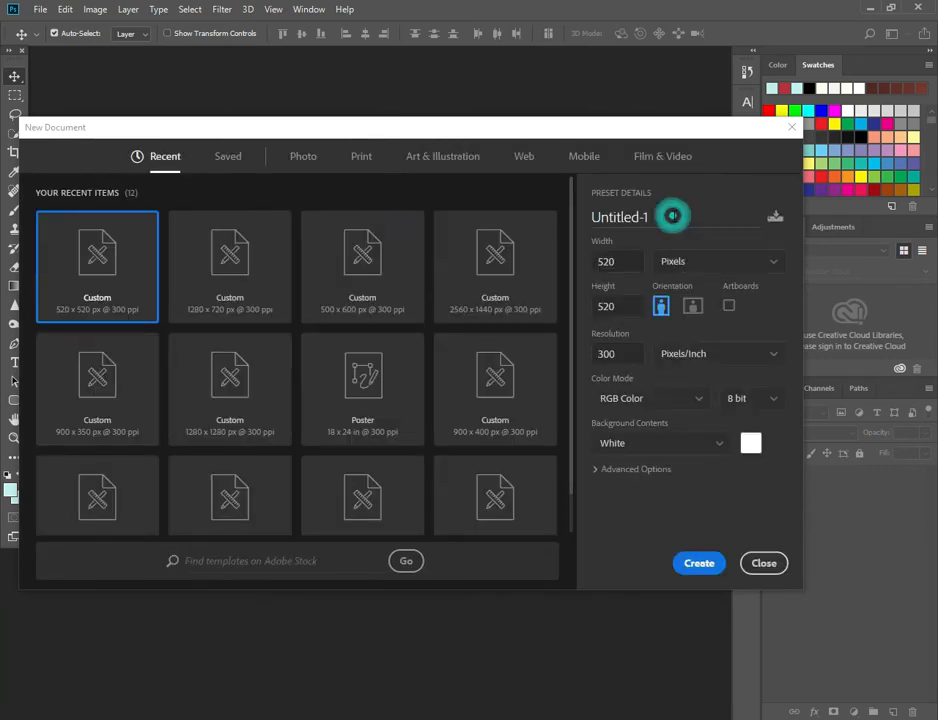
{"action": "left_click", "coordinate": [673, 216]}
{"action": "key", "text": "BackSpace"}
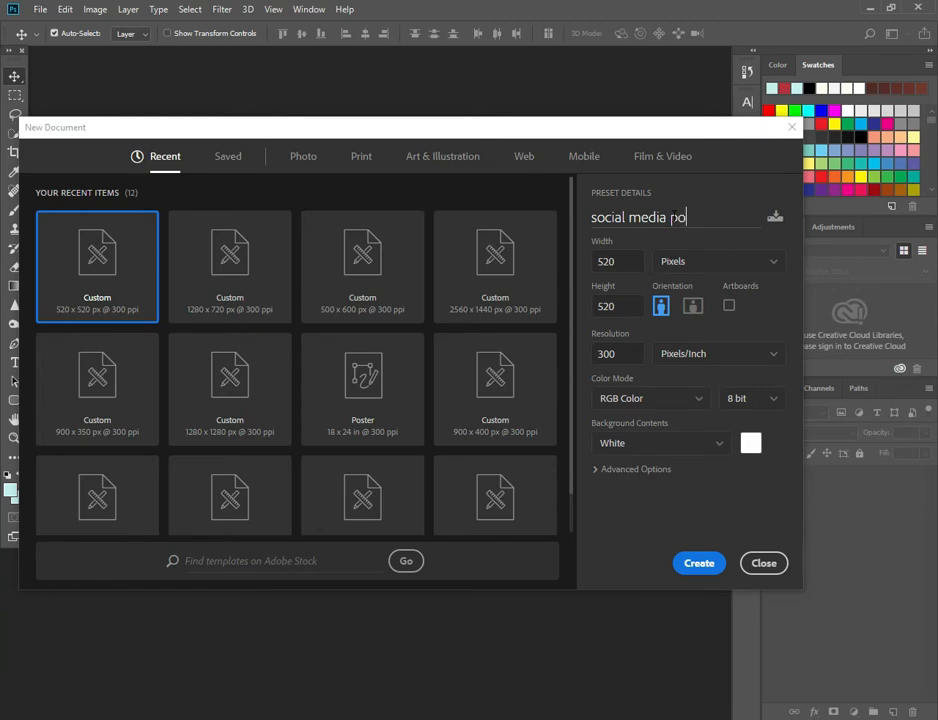
{"action": "left_click", "coordinate": [630, 260]}
{"action": "left_click", "coordinate": [615, 306]}
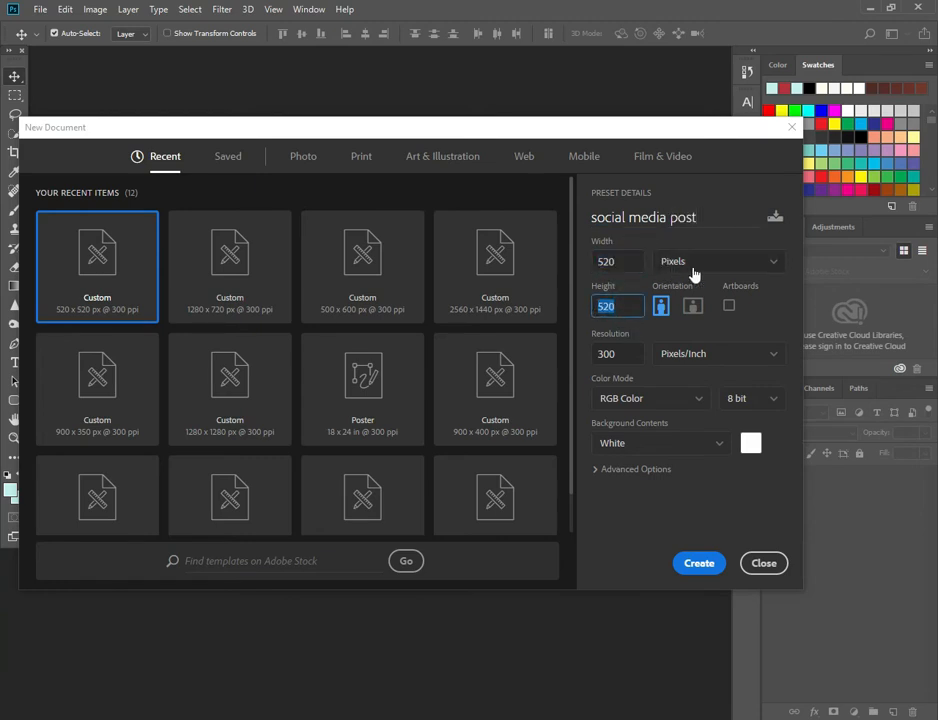
{"action": "left_click", "coordinate": [697, 565]}
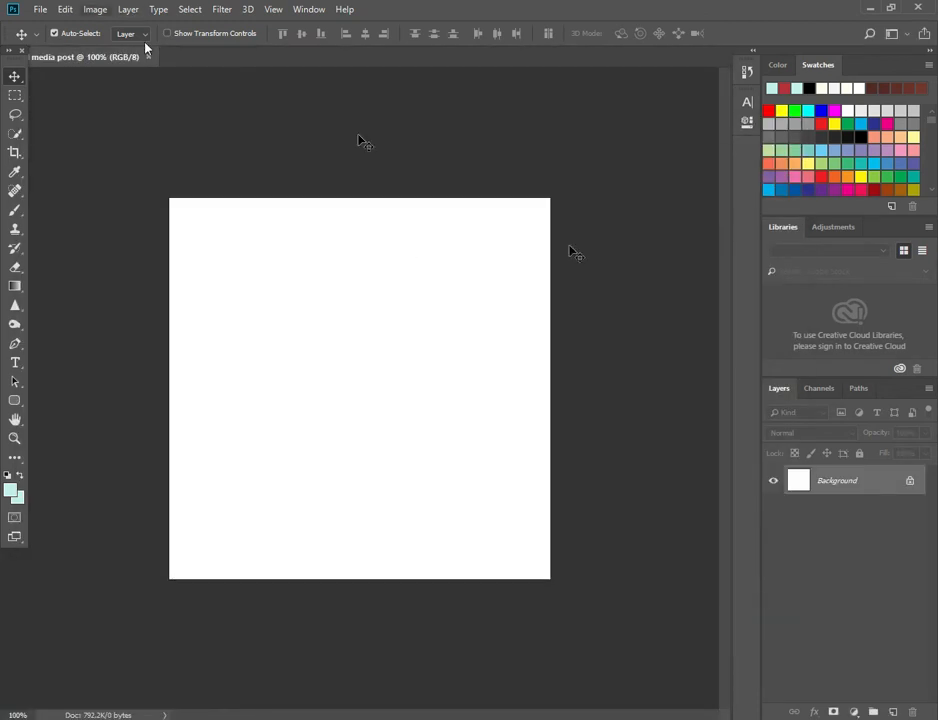
Step: Add a new layer and set up the Brush tool with the 485 px textured preset and a rotated tip
{"action": "left_click", "coordinate": [893, 712]}
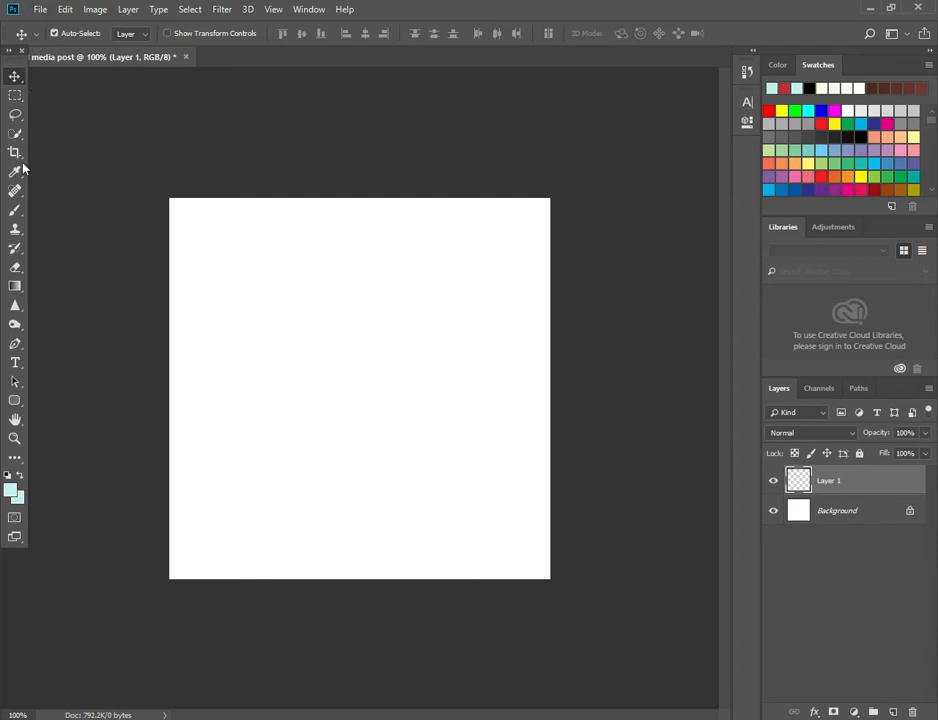
{"action": "left_click", "coordinate": [7, 213]}
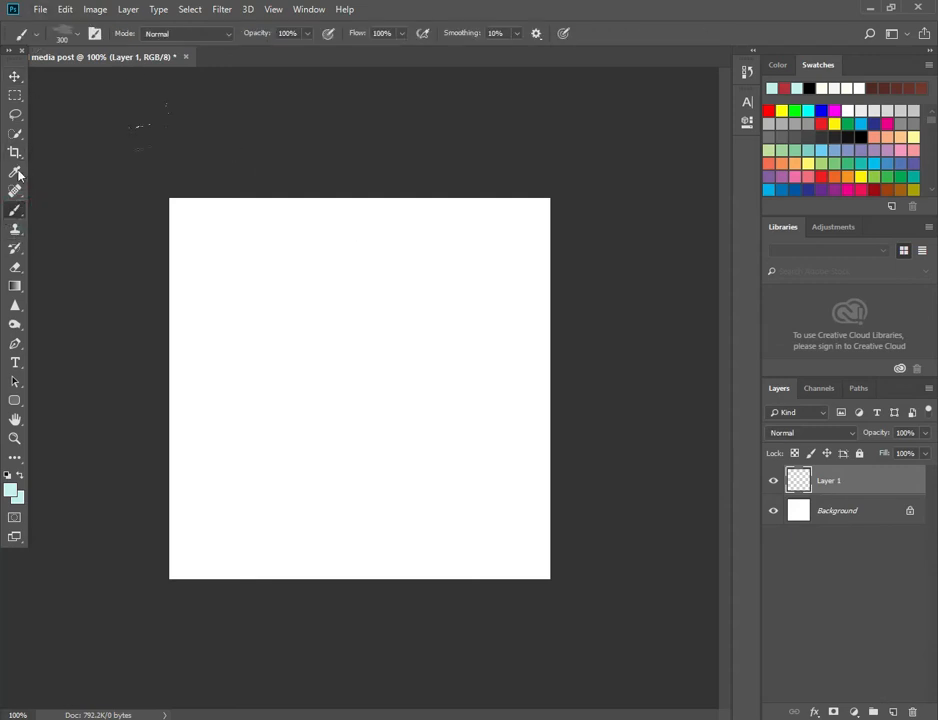
{"action": "left_click", "coordinate": [66, 33]}
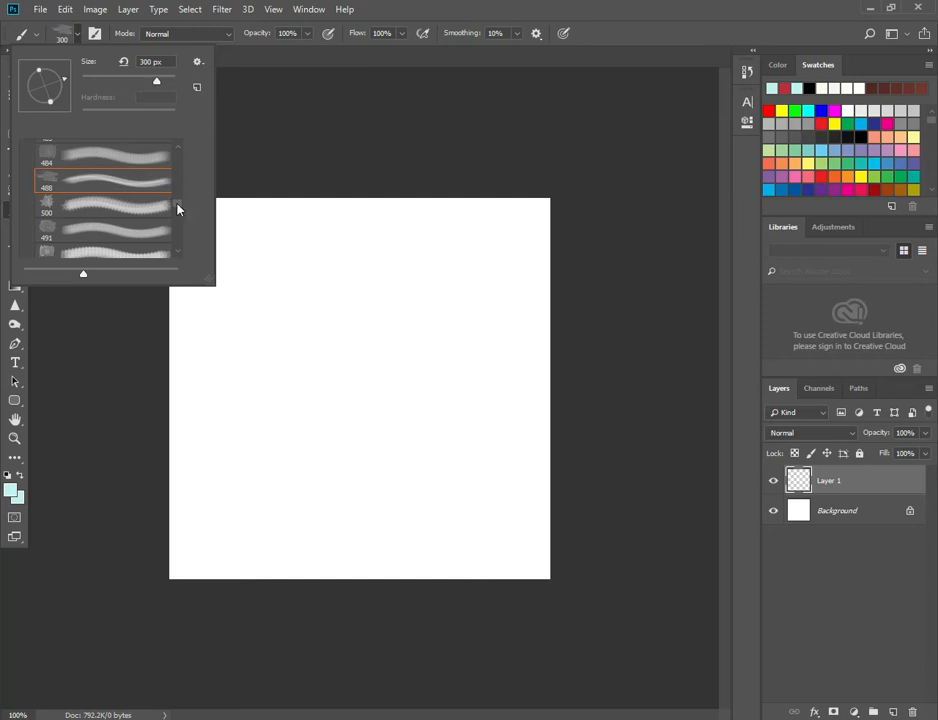
{"action": "scroll", "coordinate": [178, 208], "scroll_direction": "down", "scroll_amount": 6}
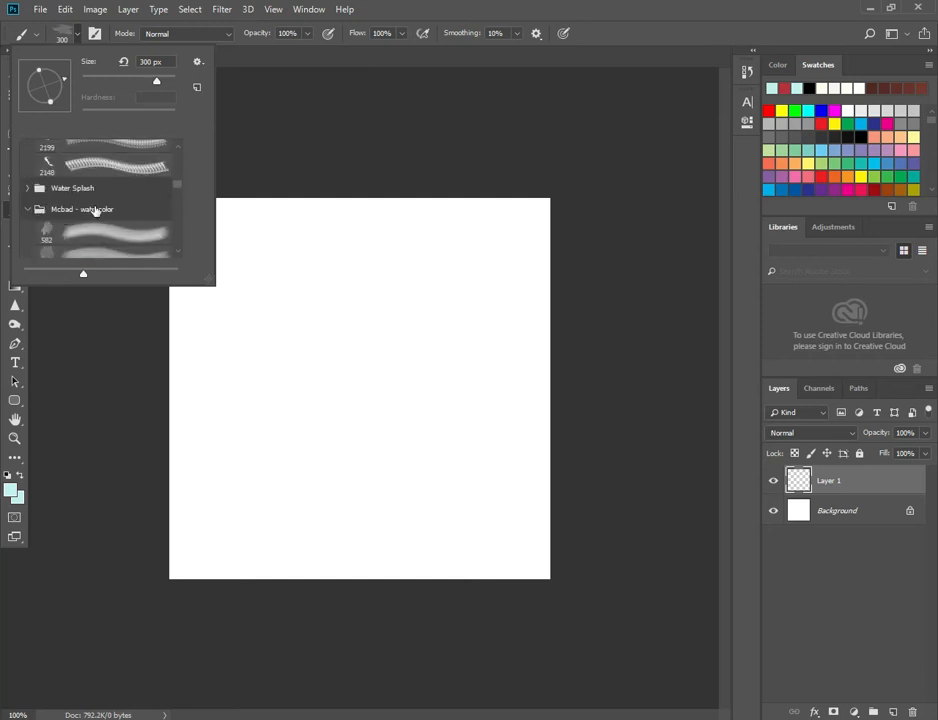
{"action": "left_click_drag", "start_coordinate": [176, 186], "coordinate": [180, 200]}
{"action": "scroll", "coordinate": [176, 203], "scroll_direction": "down", "scroll_amount": 3}
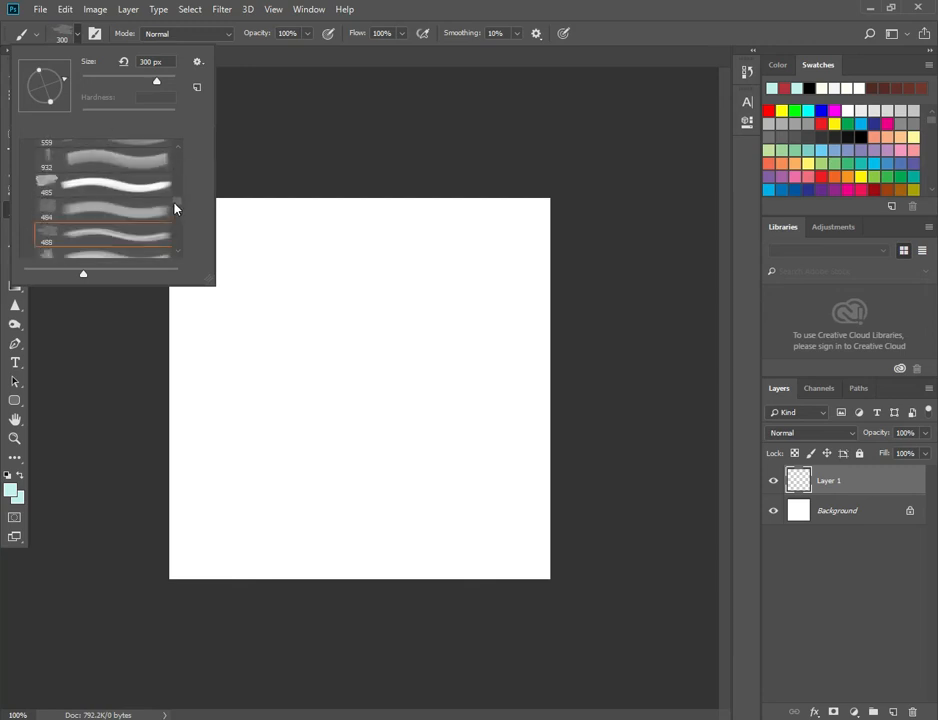
{"action": "left_click", "coordinate": [109, 184]}
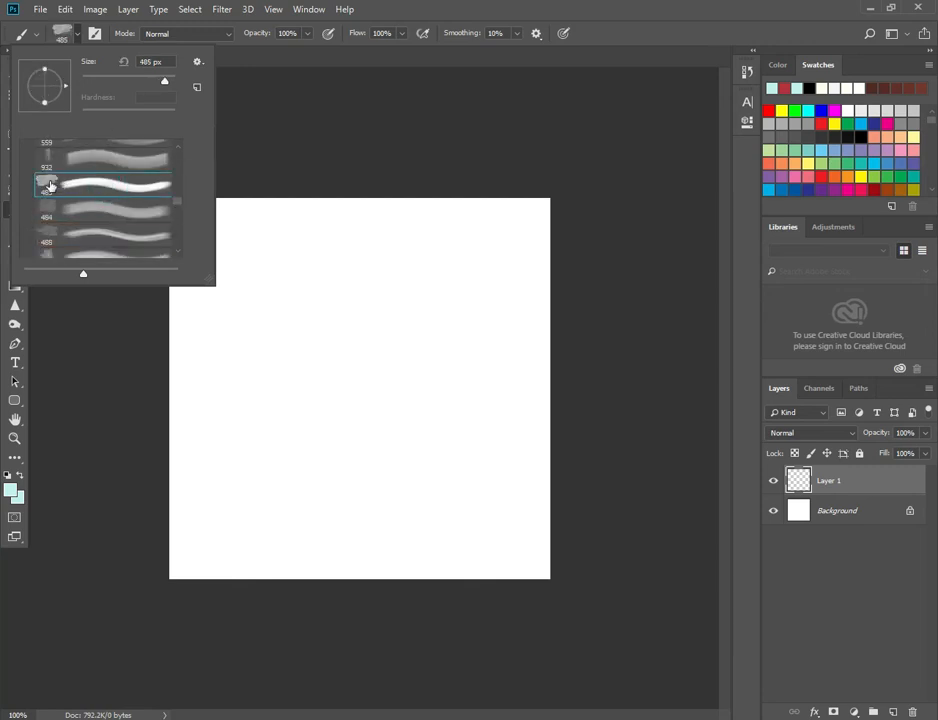
{"action": "left_click", "coordinate": [290, 57]}
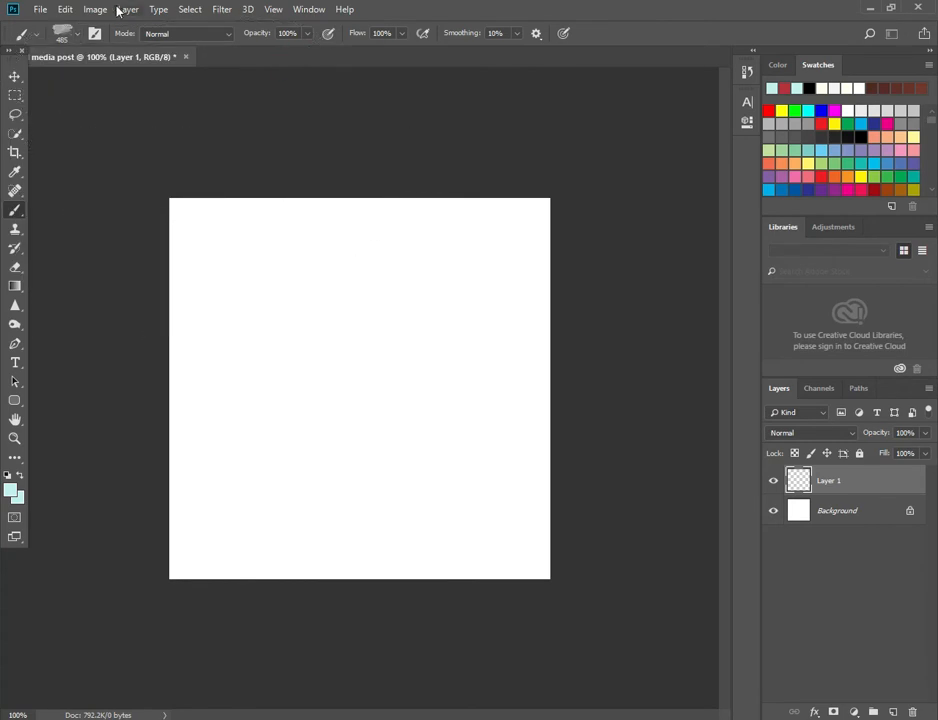
{"action": "left_click", "coordinate": [80, 36]}
{"action": "left_click_drag", "start_coordinate": [67, 91], "coordinate": [63, 74]}
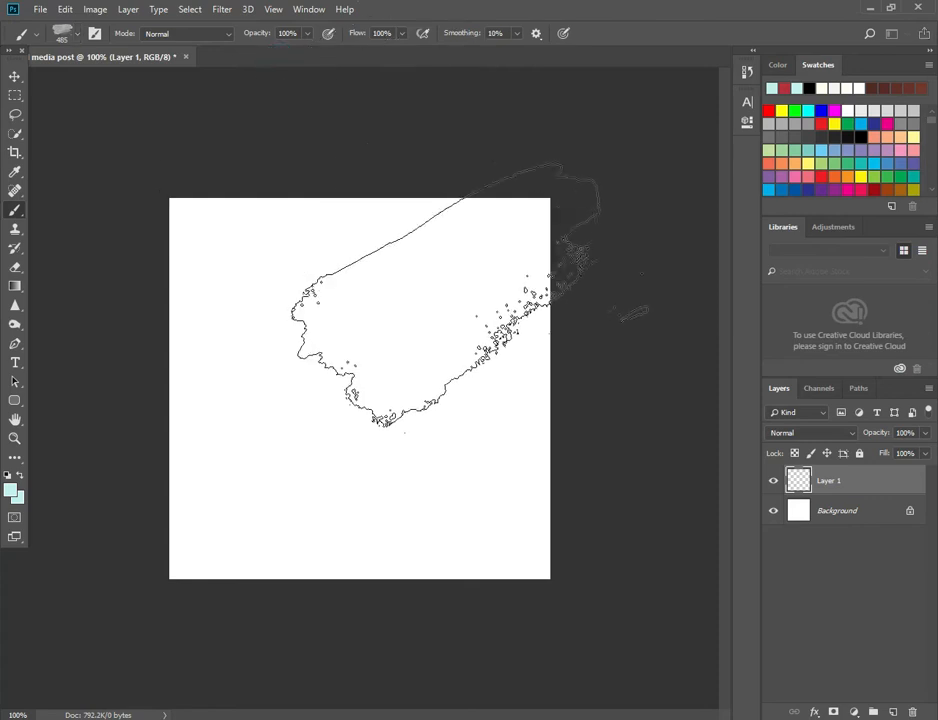
Step: Paint a pale aqua watercolor area over the upper and right parts of the canvas, leaving a ragged edge on its left side
{"action": "left_click", "coordinate": [478, 283]}
{"action": "mouse_move", "coordinate": [485, 290]}
{"action": "left_mouse_down"}
{"action": "mouse_move", "coordinate": [500, 369]}
{"action": "mouse_move", "coordinate": [472, 359]}
{"action": "mouse_move", "coordinate": [571, 431]}
{"action": "left_mouse_up"}
{"action": "left_click", "coordinate": [550, 437]}
{"action": "left_click", "coordinate": [562, 427]}
{"action": "left_click", "coordinate": [594, 433]}
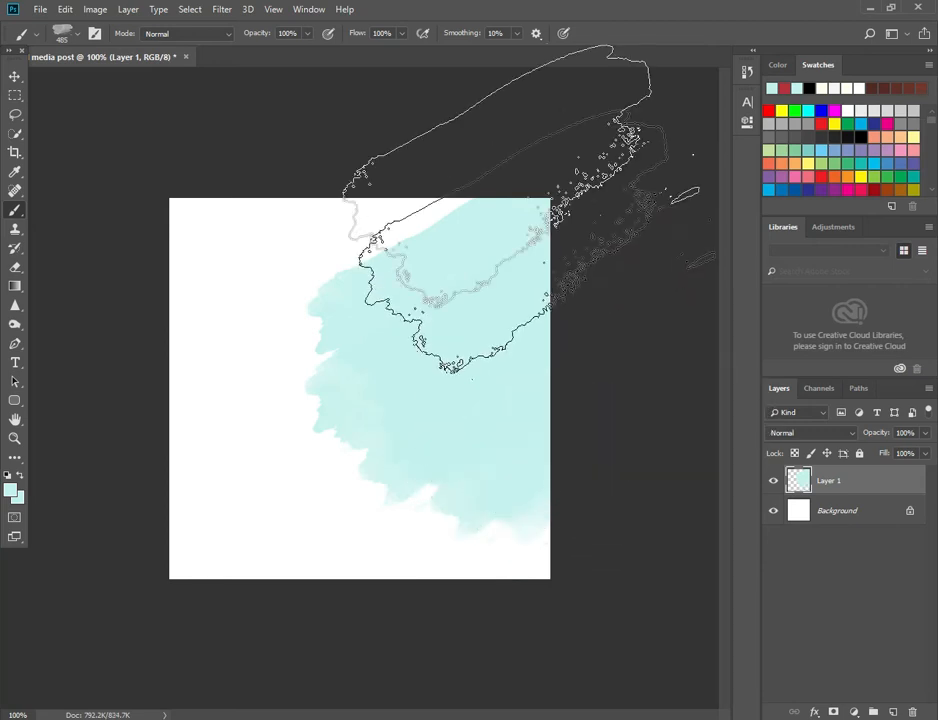
{"action": "left_click", "coordinate": [475, 176]}
{"action": "left_click", "coordinate": [449, 176]}
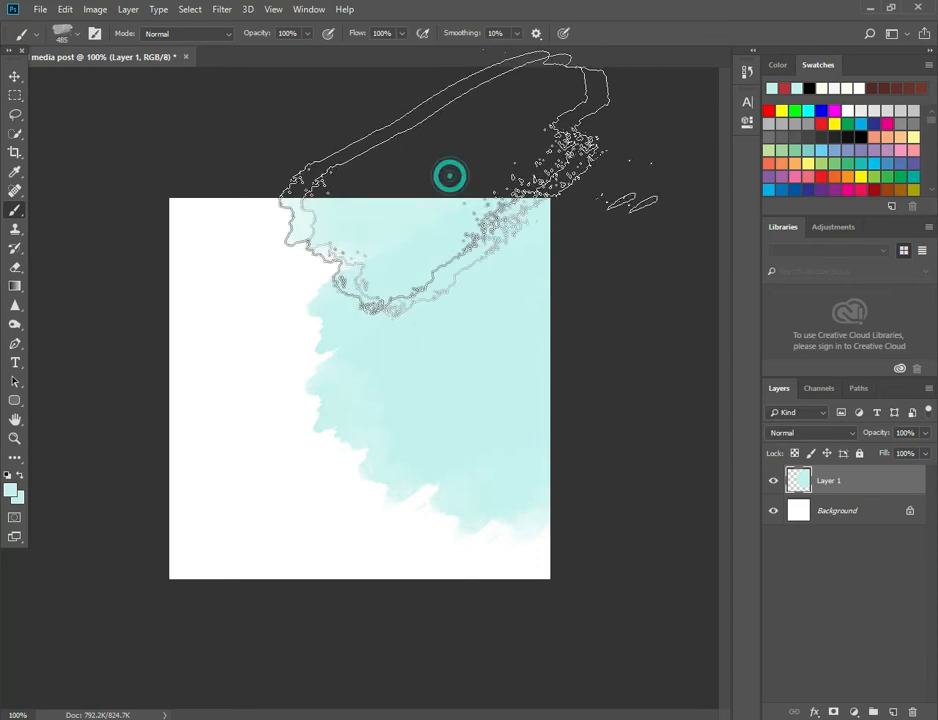
{"action": "left_click", "coordinate": [487, 209]}
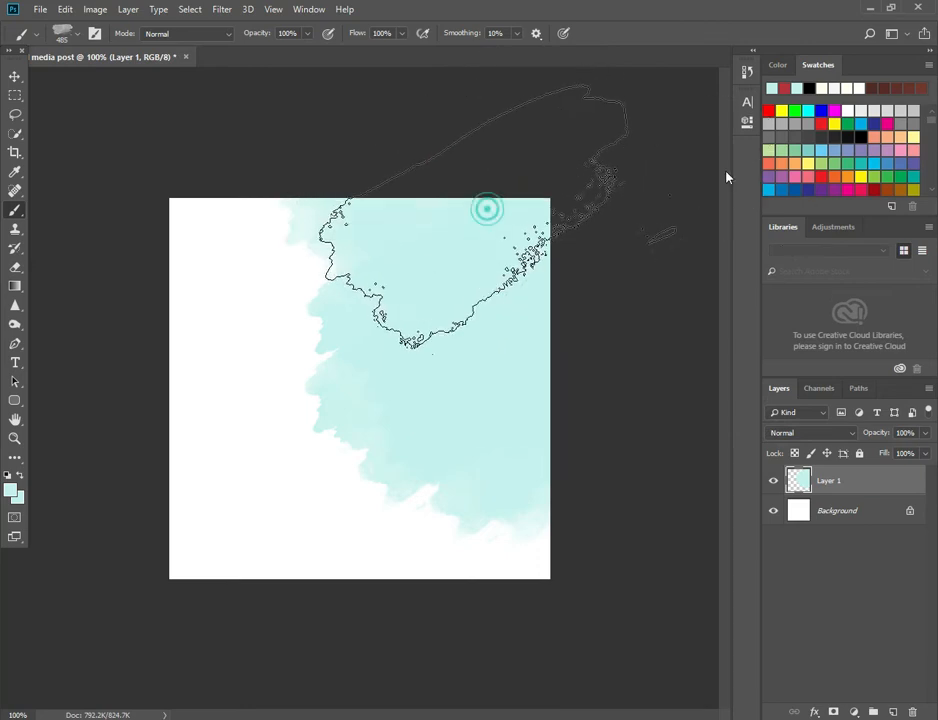
Step: Convert the painted Layer 1 to a smart object
{"action": "left_click", "coordinate": [15, 76]}
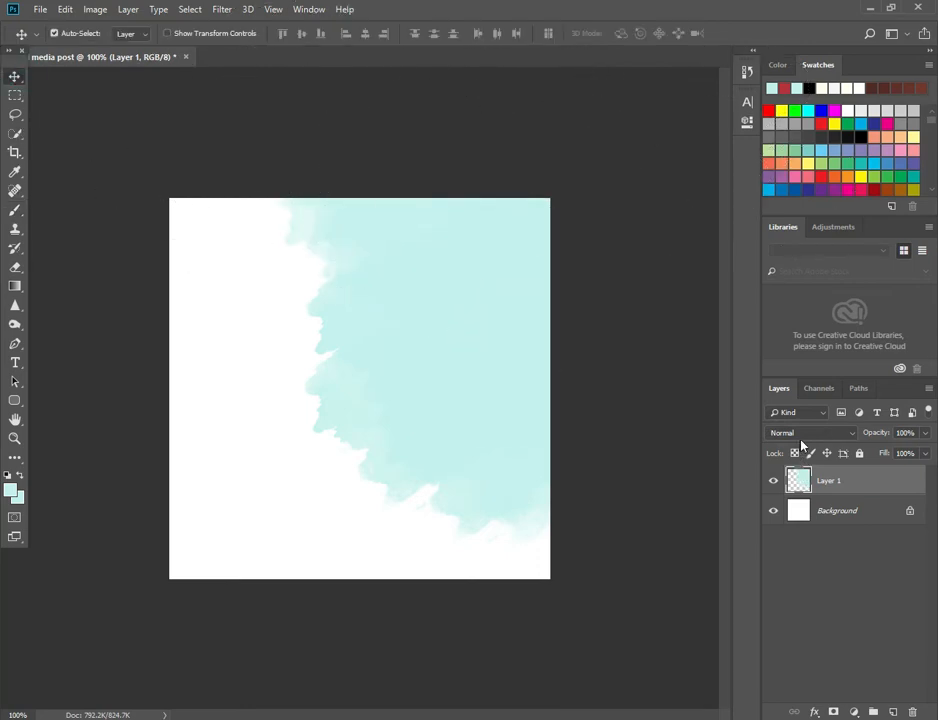
{"action": "left_click", "coordinate": [853, 712]}
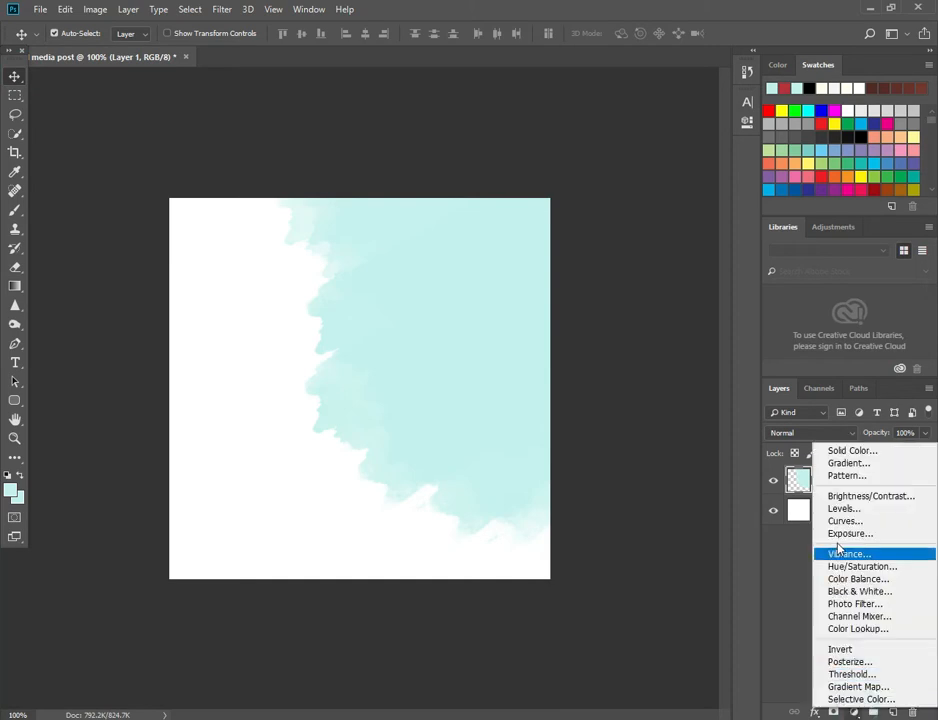
{"action": "key", "text": "Escape"}
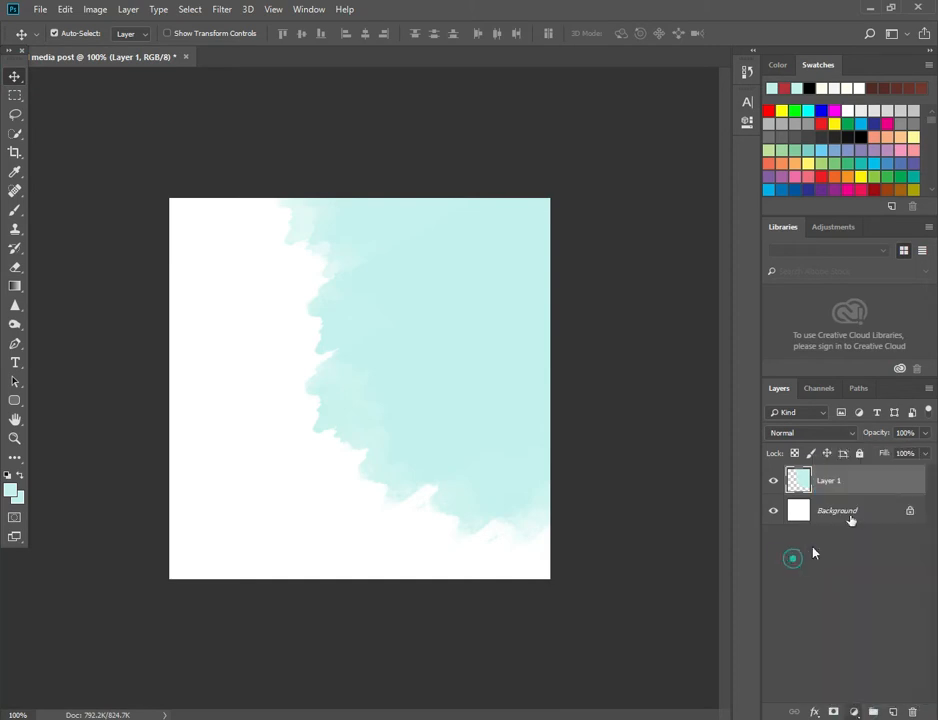
{"action": "right_click", "coordinate": [895, 490]}
{"action": "left_click", "coordinate": [748, 306]}
Step: Place the photo of the woman in the red jacket from the image folder over the painted area and clip it to Layer 1
{"action": "mouse_move", "coordinate": [378, 718]}
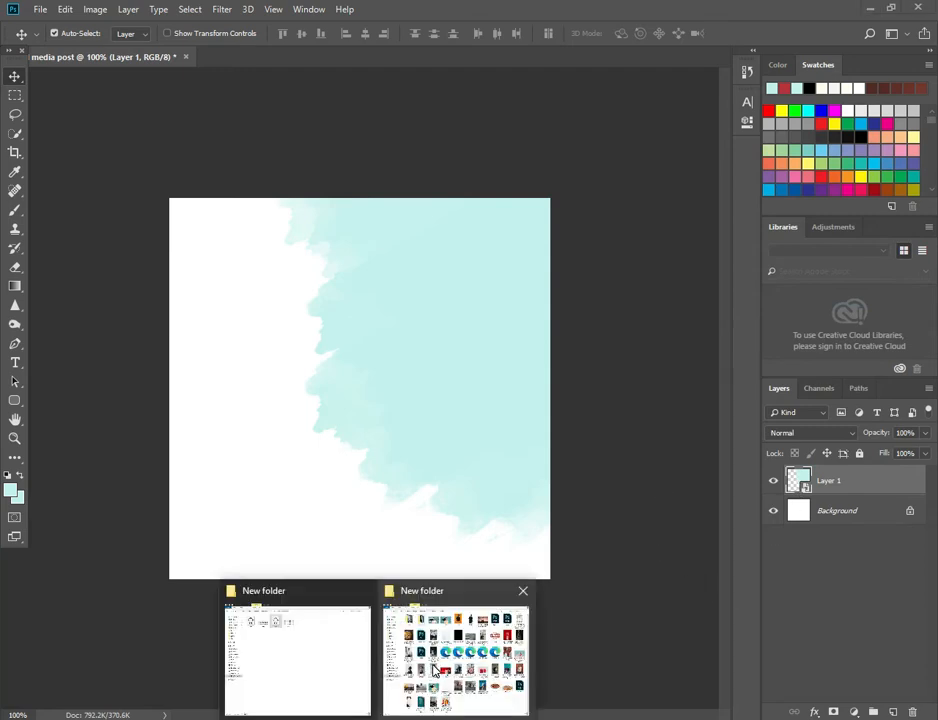
{"action": "left_click", "coordinate": [472, 624]}
{"action": "left_click_drag", "start_coordinate": [798, 315], "coordinate": [474, 427]}
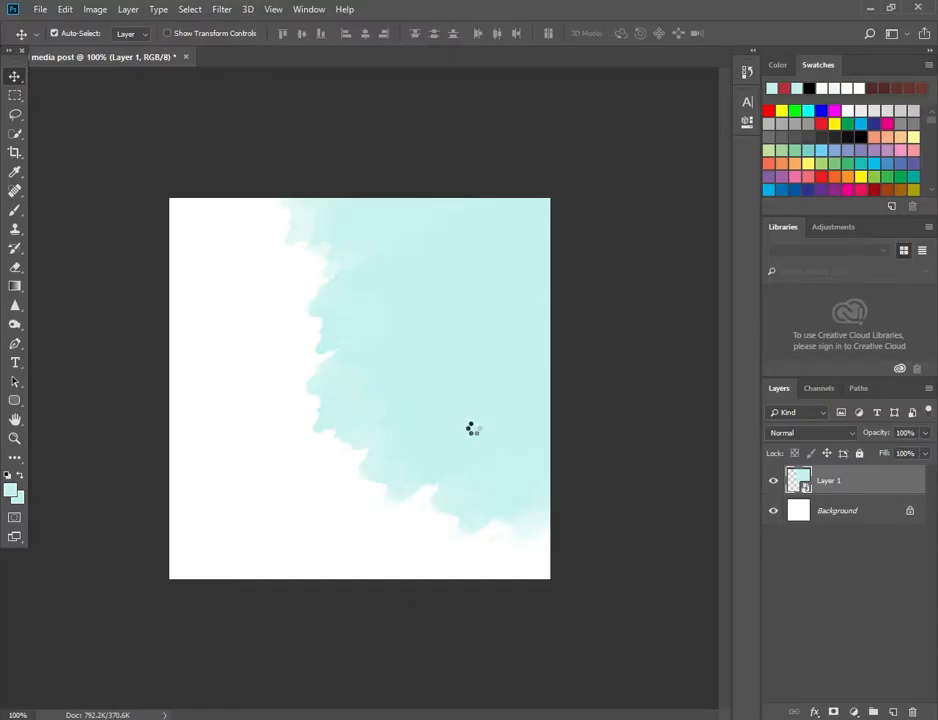
{"action": "left_click_drag", "start_coordinate": [474, 433], "coordinate": [518, 386]}
{"action": "left_click", "coordinate": [512, 33]}
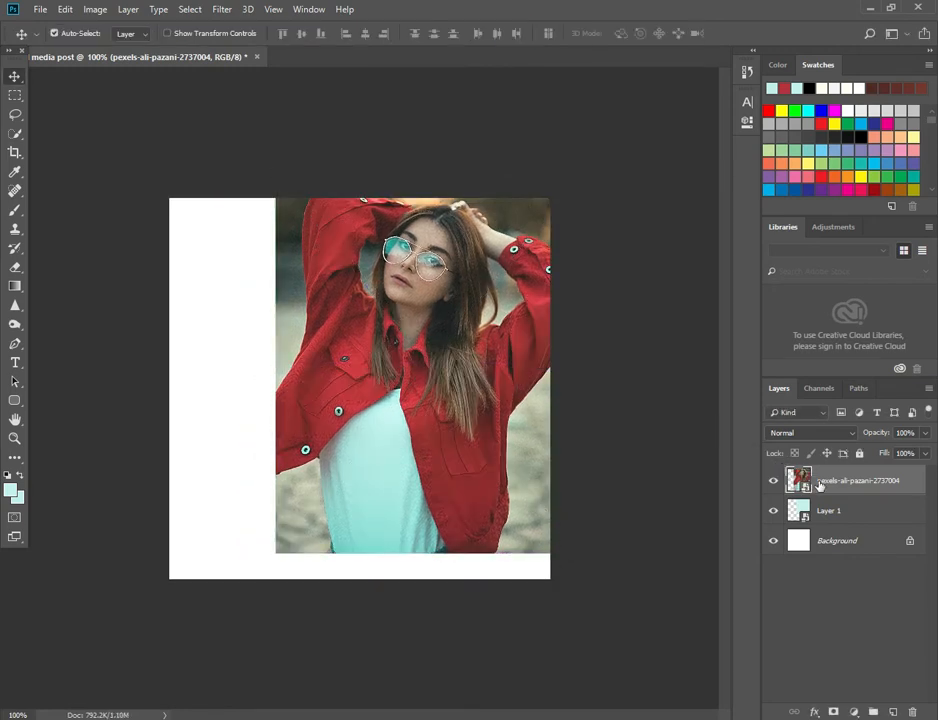
{"action": "left_click", "coordinate": [806, 491], "text": "alt"}
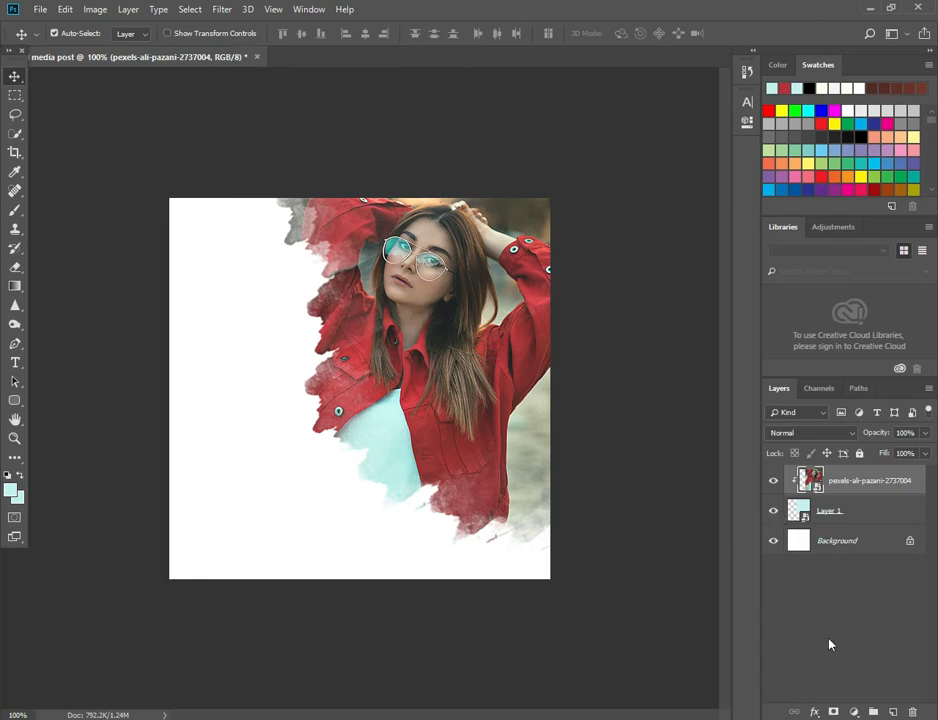
Step: Add a solid color fill layer in dark grey #252421 directly above the Background layer
{"action": "key", "text": "alt+comma"}
{"action": "left_click", "coordinate": [853, 712]}
{"action": "left_click", "coordinate": [840, 457]}
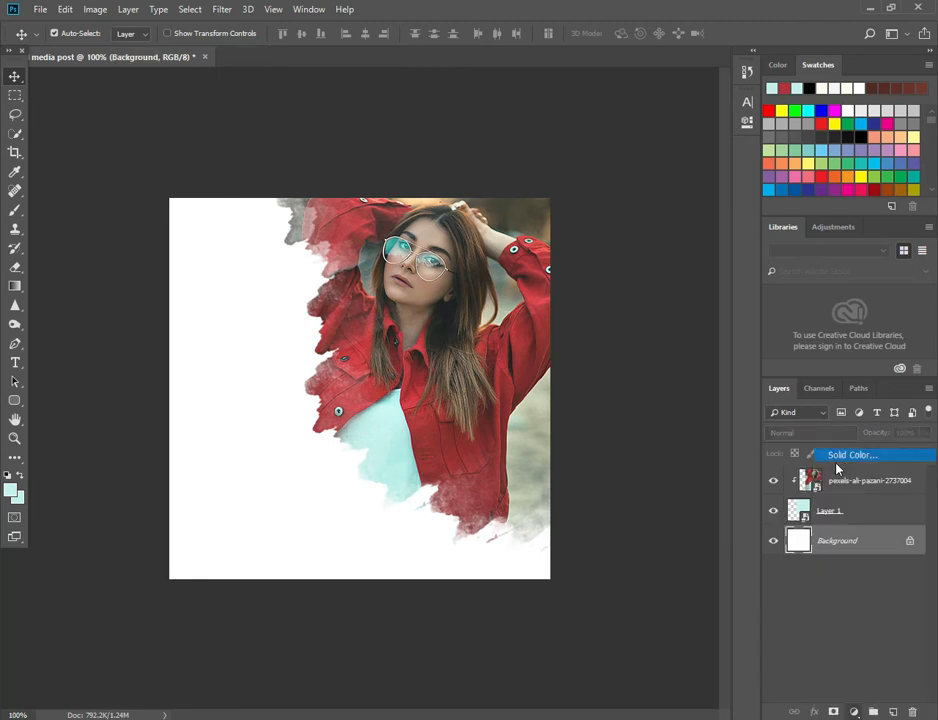
{"action": "left_click", "coordinate": [810, 88]}
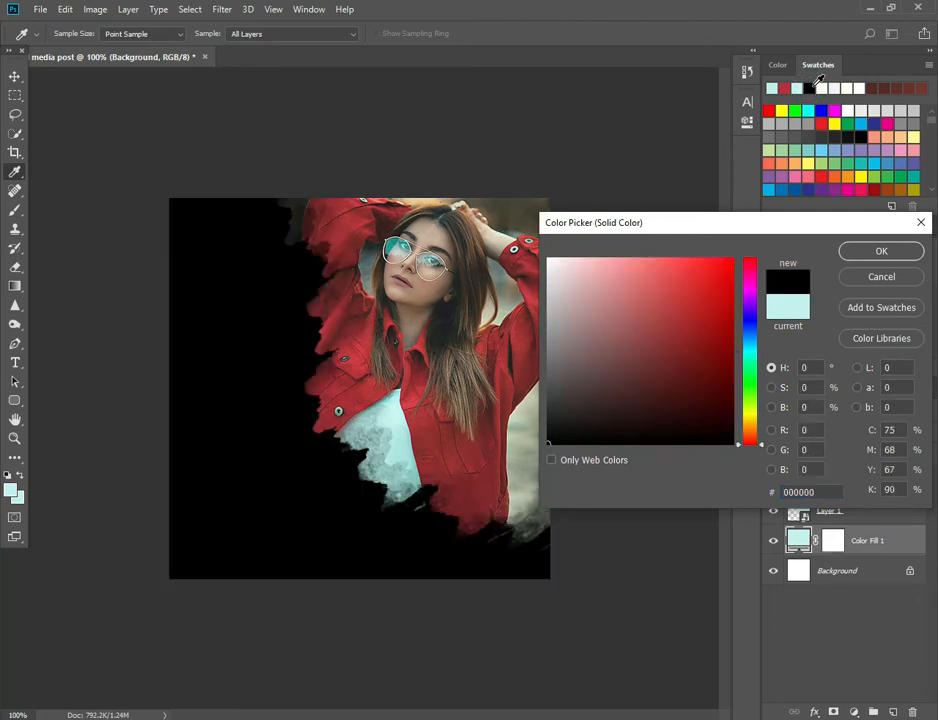
{"action": "left_click", "coordinate": [875, 86]}
{"action": "left_click", "coordinate": [451, 309]}
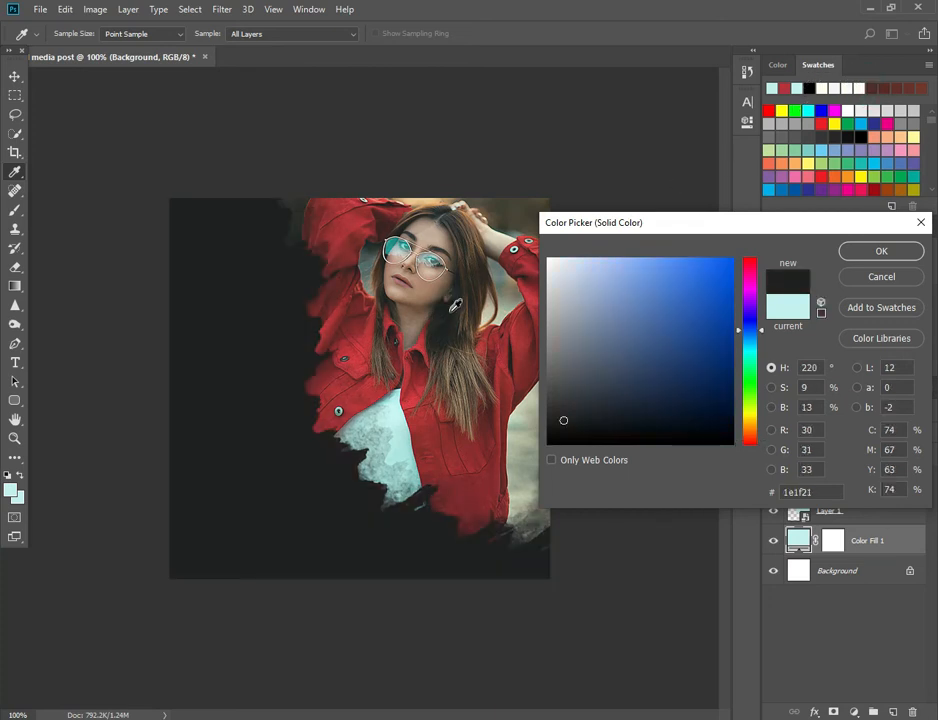
{"action": "left_click_drag", "start_coordinate": [458, 299], "coordinate": [570, 418]}
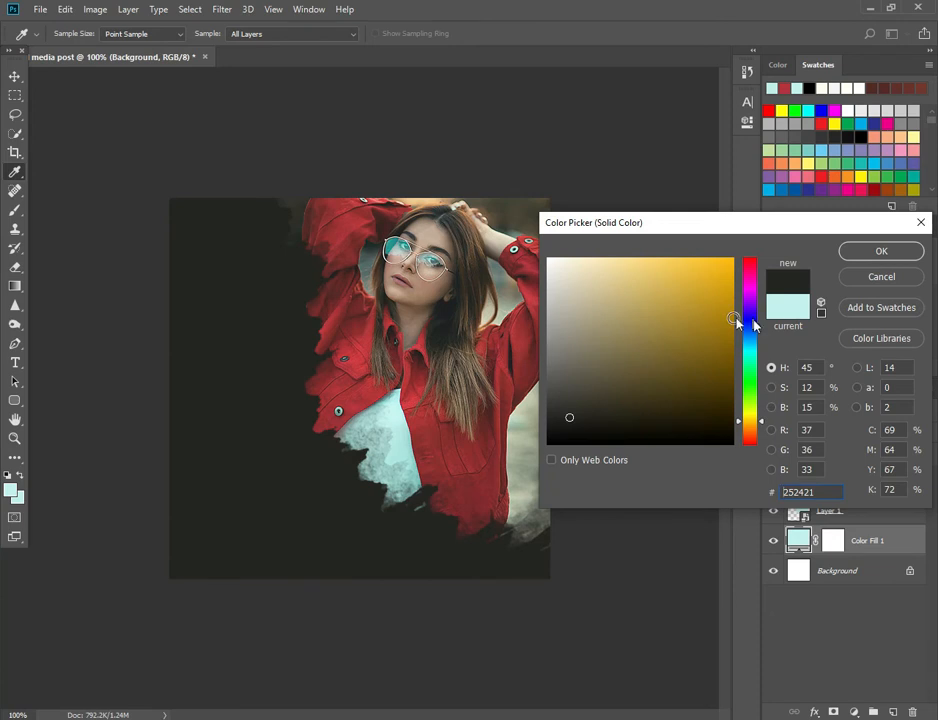
{"action": "left_click", "coordinate": [875, 255]}
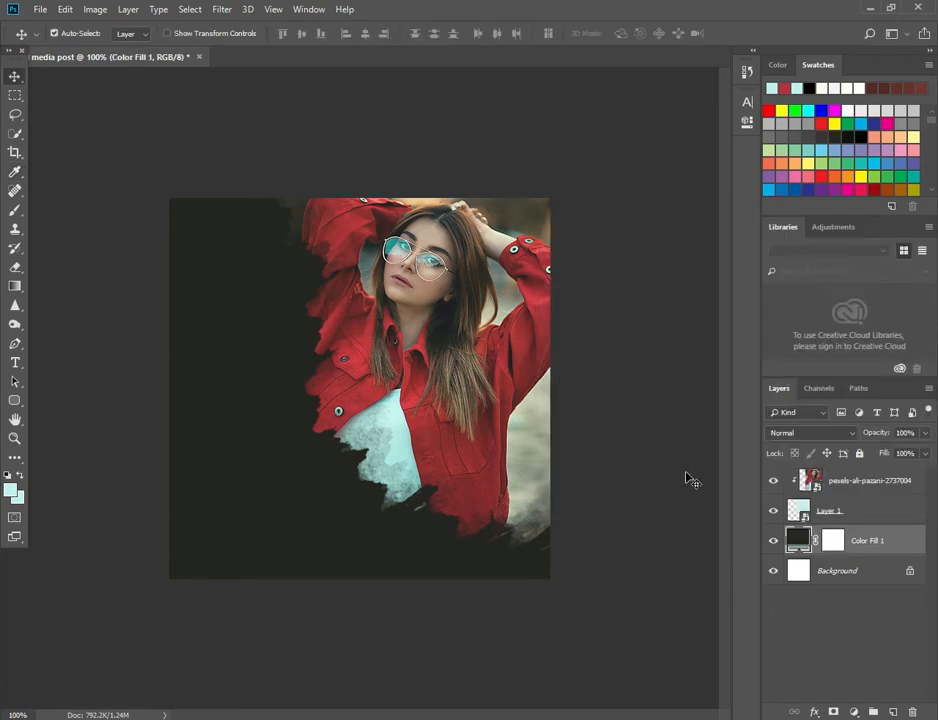
Step: Scale the painted Layer 1 up from its center to about 103%
{"action": "double_click", "coordinate": [779, 503]}
{"action": "key", "text": "ctrl+t"}
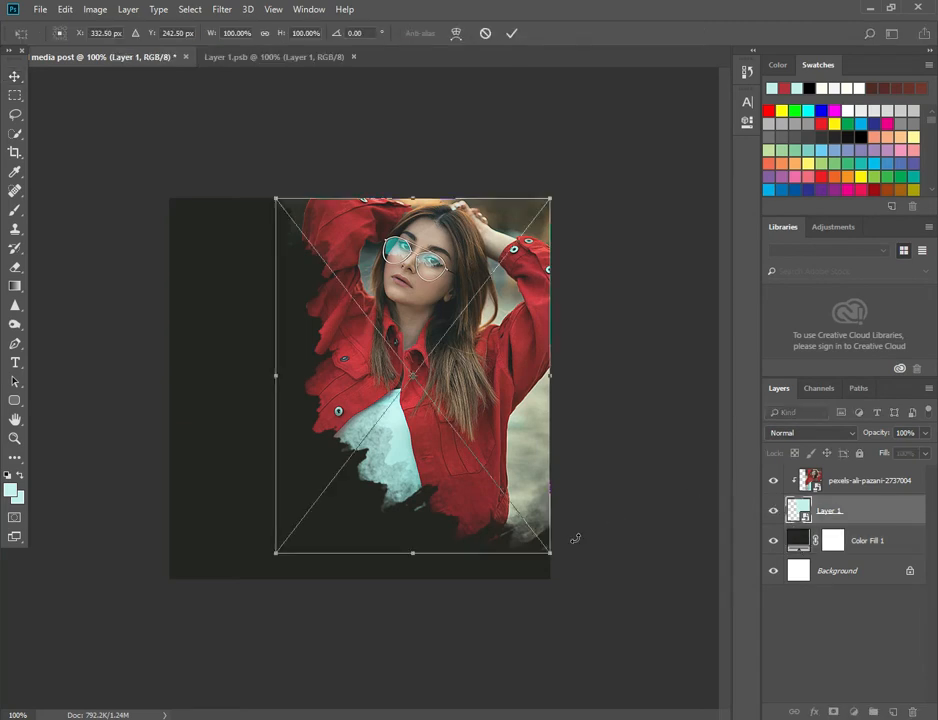
{"action": "left_click_drag", "start_coordinate": [551, 551], "coordinate": [560, 566]}
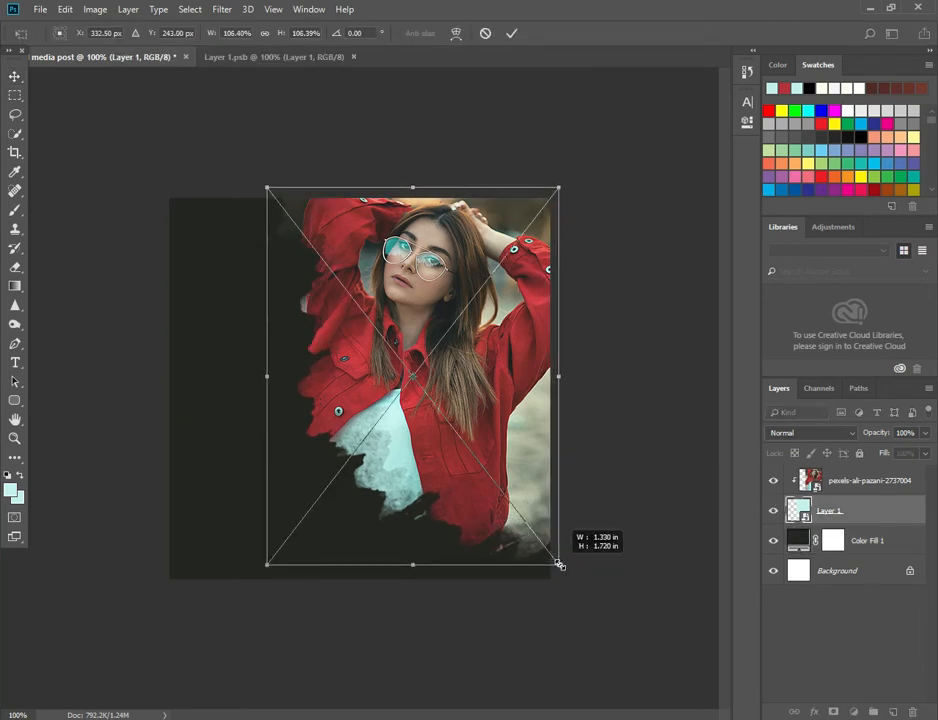
{"action": "left_click_drag", "start_coordinate": [558, 556], "coordinate": [555, 557]}
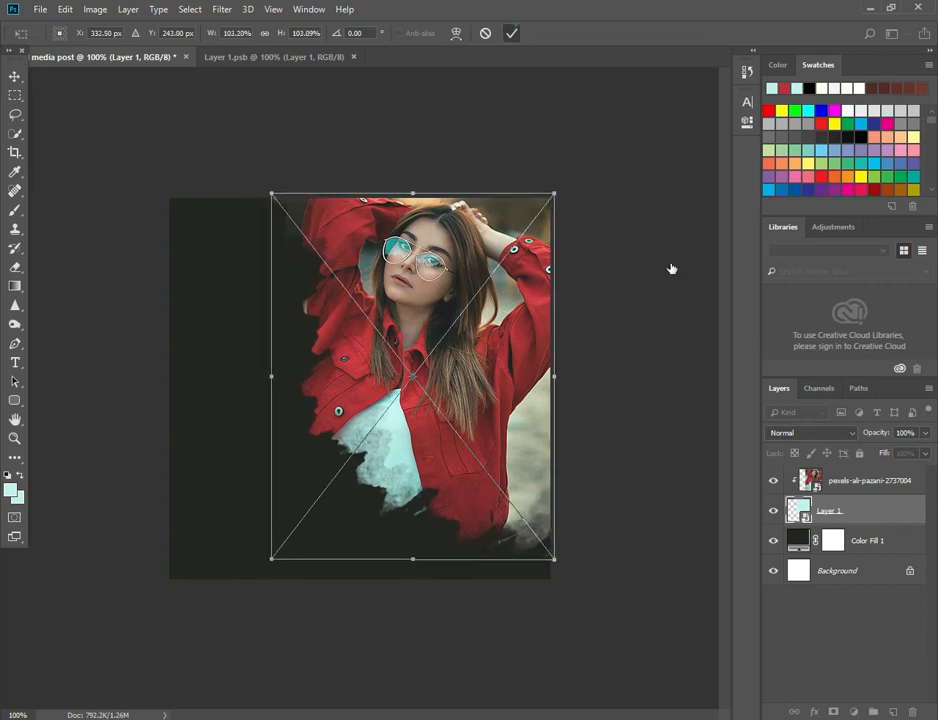
{"action": "key", "text": "Return"}
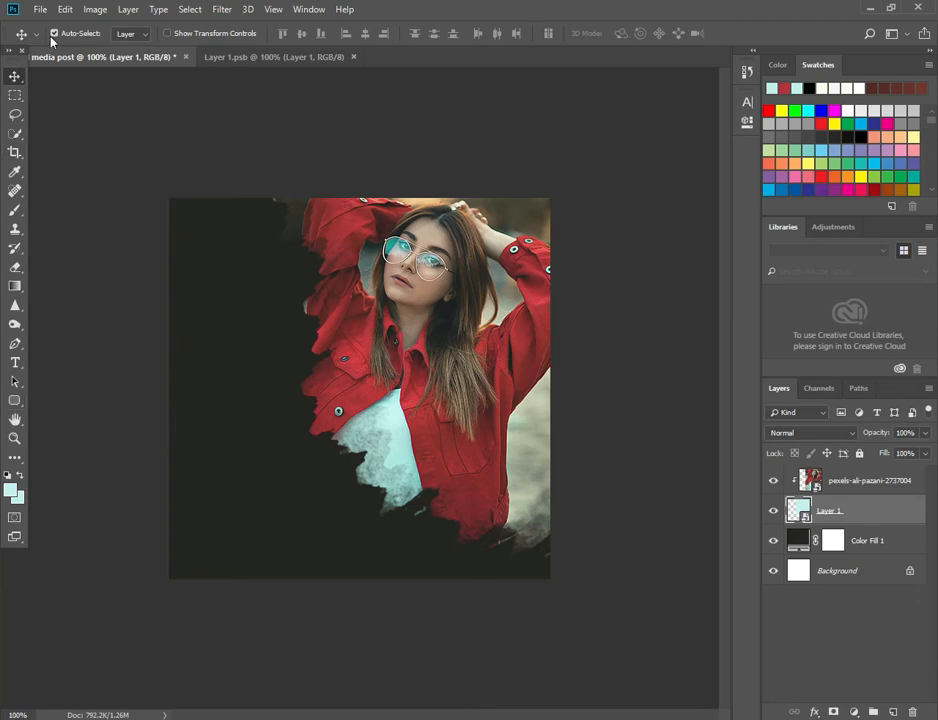
Step: Paint a light cyan patch over the photo's lower-left part on a new layer above it, using a 200 px watercolor brush
{"action": "left_click", "coordinate": [15, 209]}
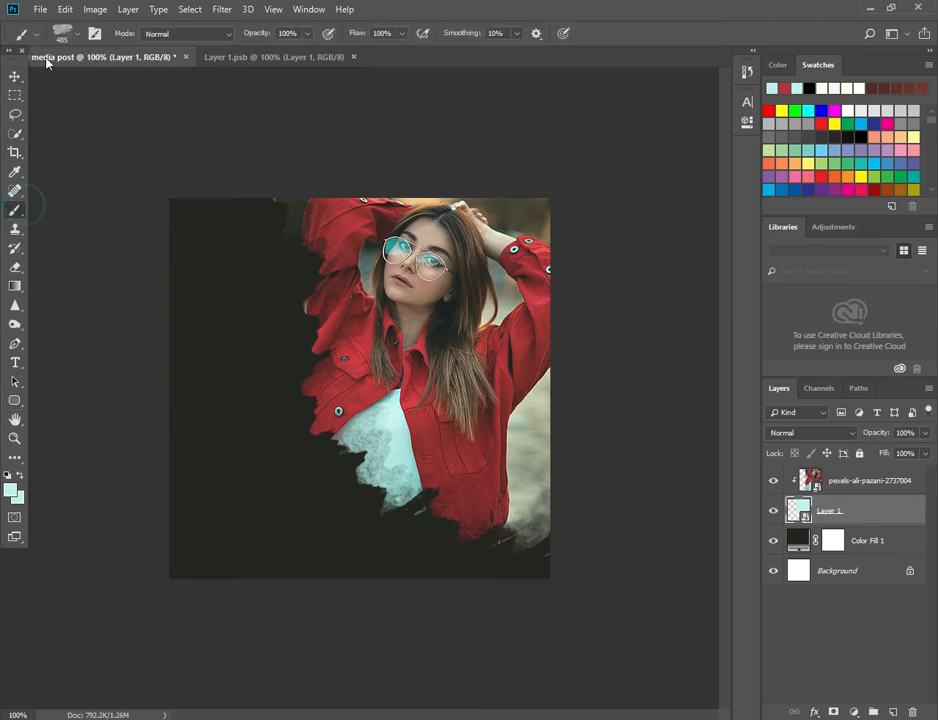
{"action": "left_click", "coordinate": [60, 30]}
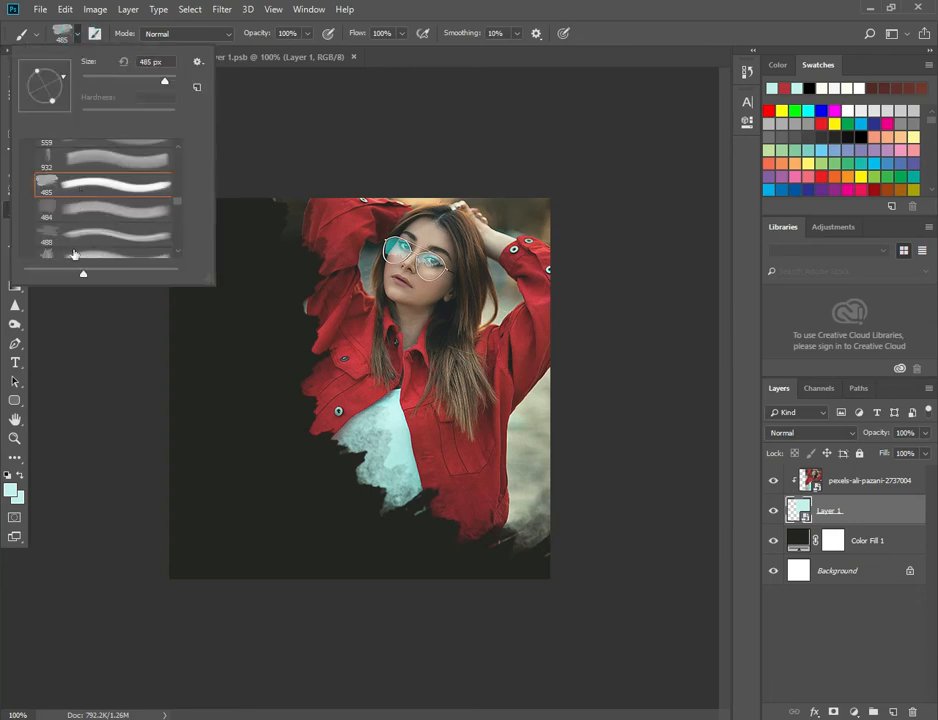
{"action": "left_click", "coordinate": [182, 210]}
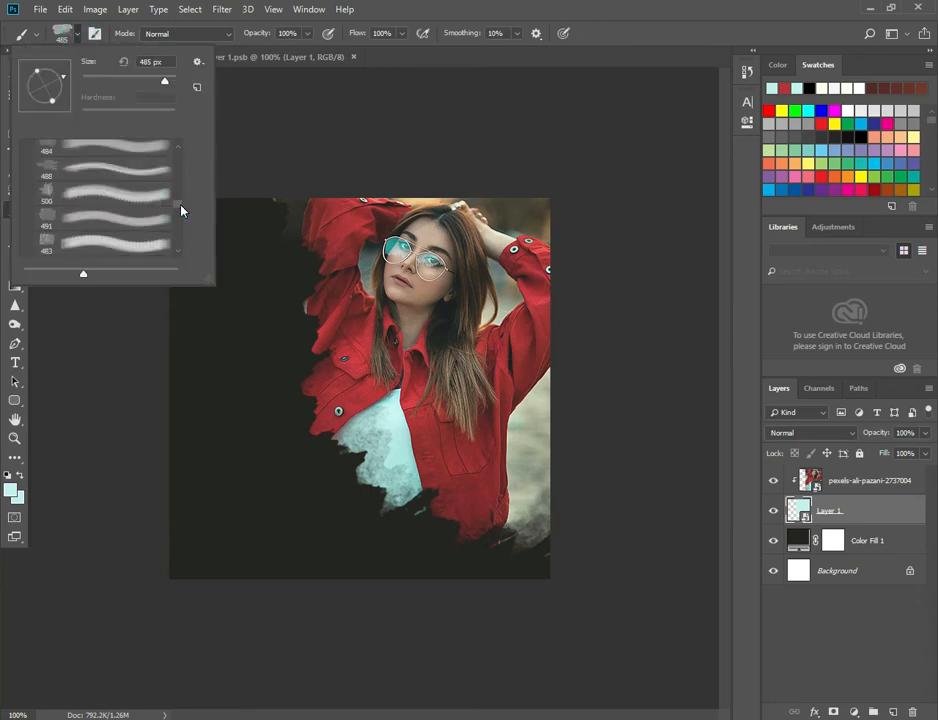
{"action": "left_click", "coordinate": [84, 194]}
{"action": "left_click", "coordinate": [84, 217]}
{"action": "left_click", "coordinate": [889, 712]}
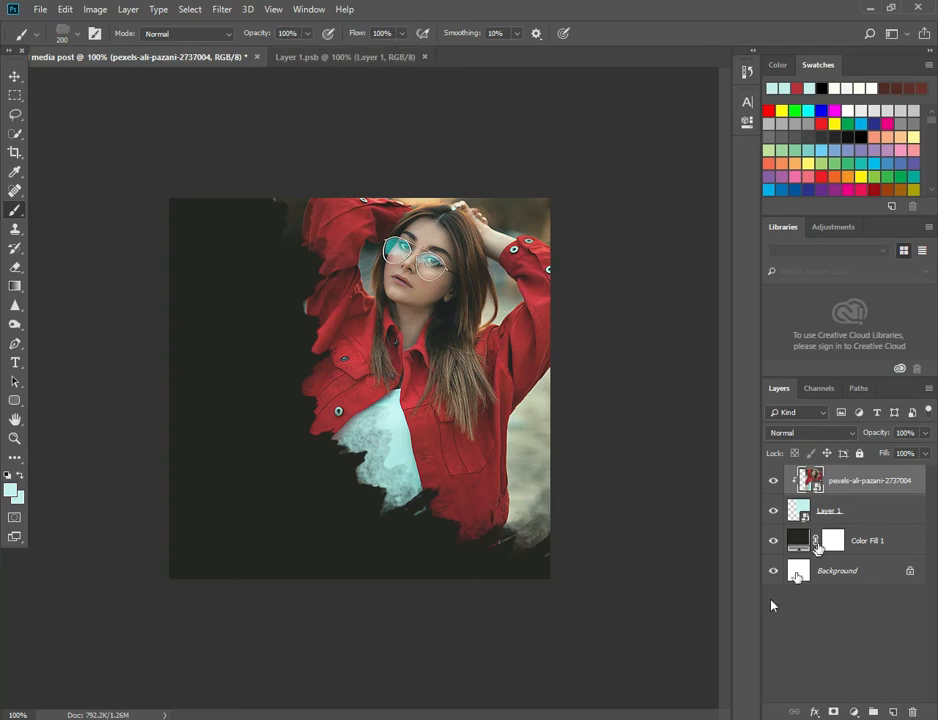
{"action": "left_click", "coordinate": [893, 712]}
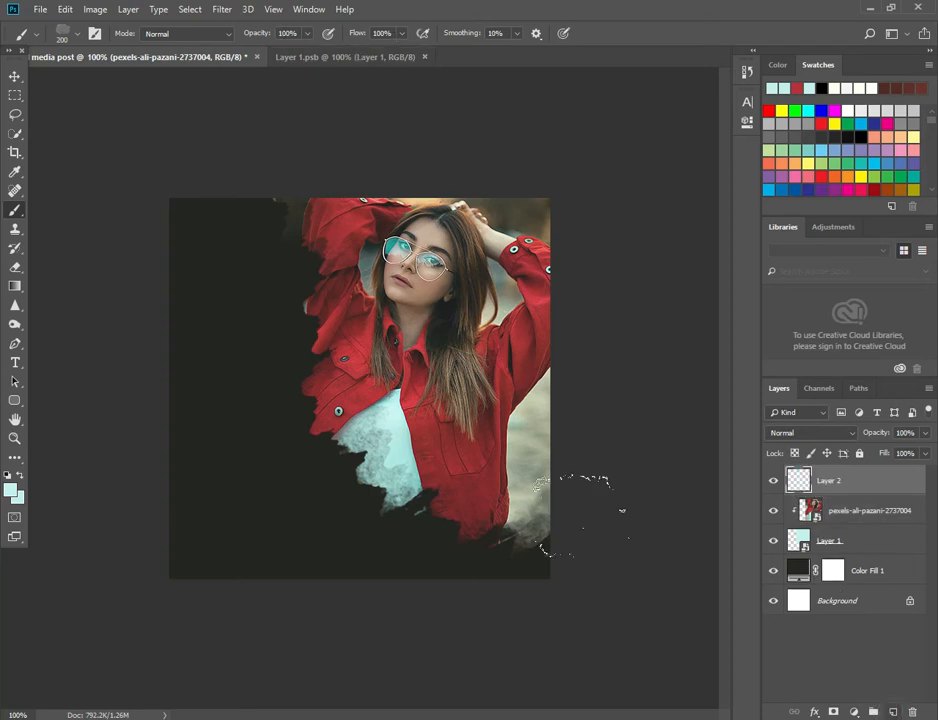
{"action": "mouse_move", "coordinate": [318, 428]}
{"action": "left_mouse_down"}
{"action": "mouse_move", "coordinate": [345, 440]}
{"action": "mouse_move", "coordinate": [352, 450]}
{"action": "mouse_move", "coordinate": [340, 455]}
{"action": "mouse_move", "coordinate": [318, 428]}
{"action": "mouse_move", "coordinate": [360, 465]}
{"action": "mouse_move", "coordinate": [316, 428]}
{"action": "left_mouse_up"}
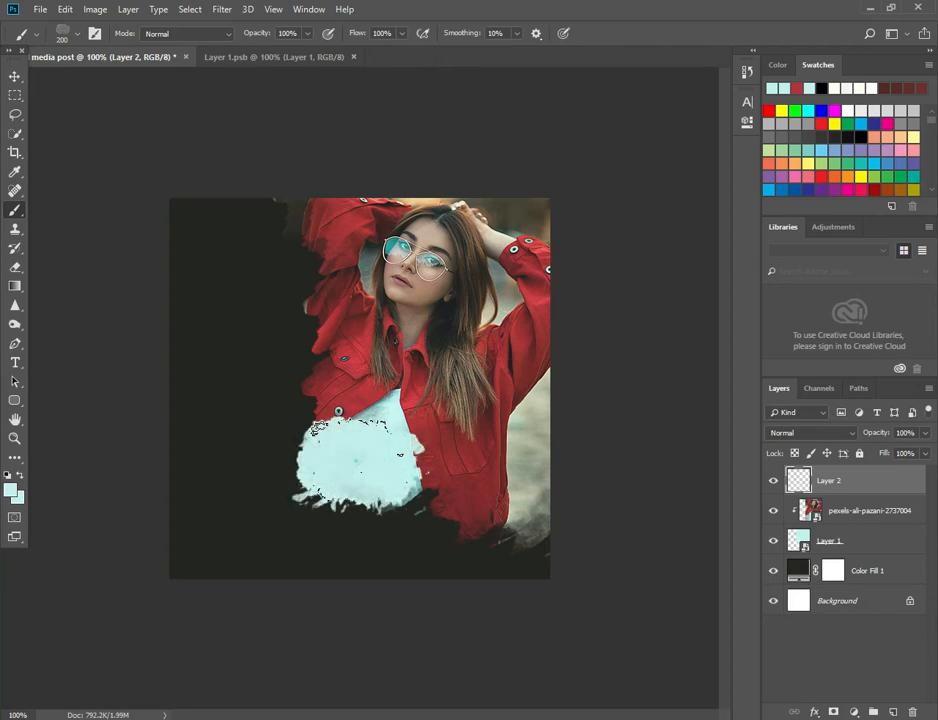
Step: Try to scale the cyan patch on Layer 2 to about 75% and move it up and left
{"action": "left_click", "coordinate": [15, 76]}
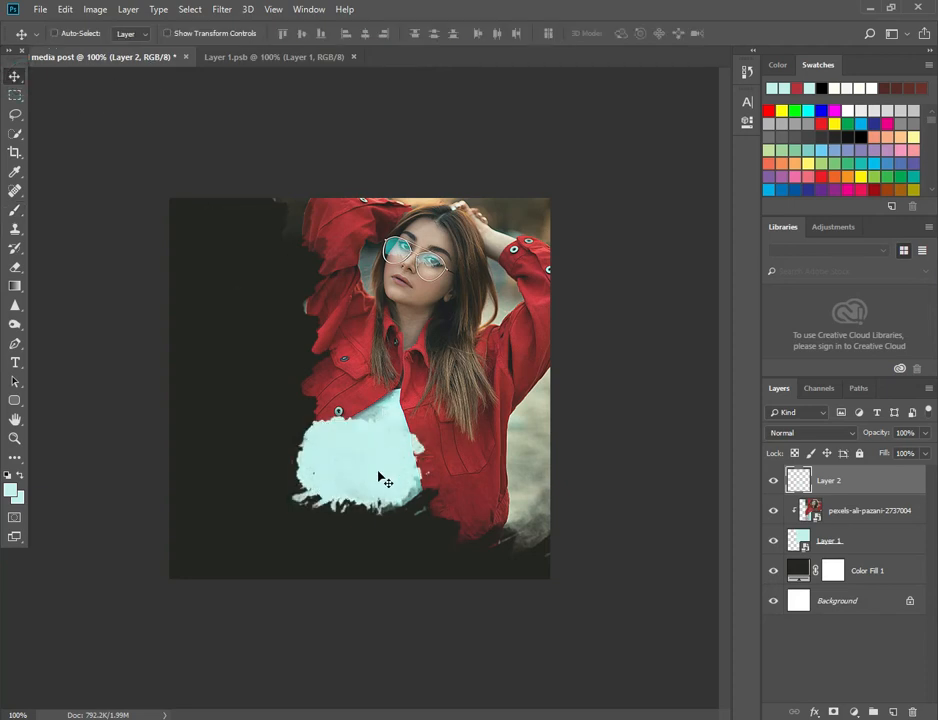
{"action": "key", "text": "ctrl+t"}
{"action": "left_click_drag", "start_coordinate": [426, 513], "coordinate": [355, 456]}
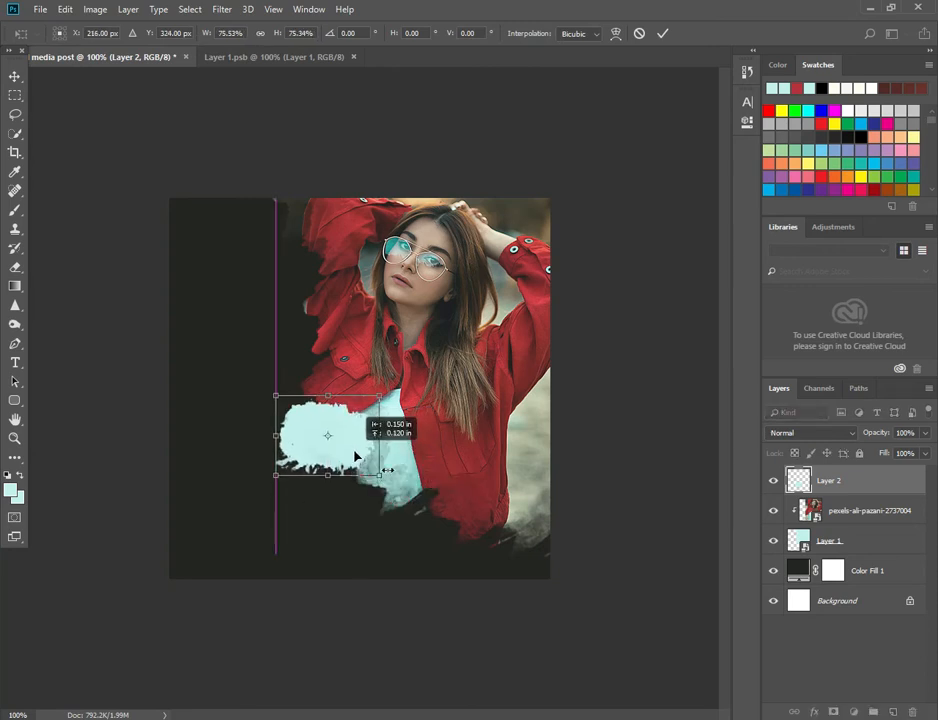
{"action": "left_click", "coordinate": [666, 33]}
{"action": "key", "text": "ctrl+z"}
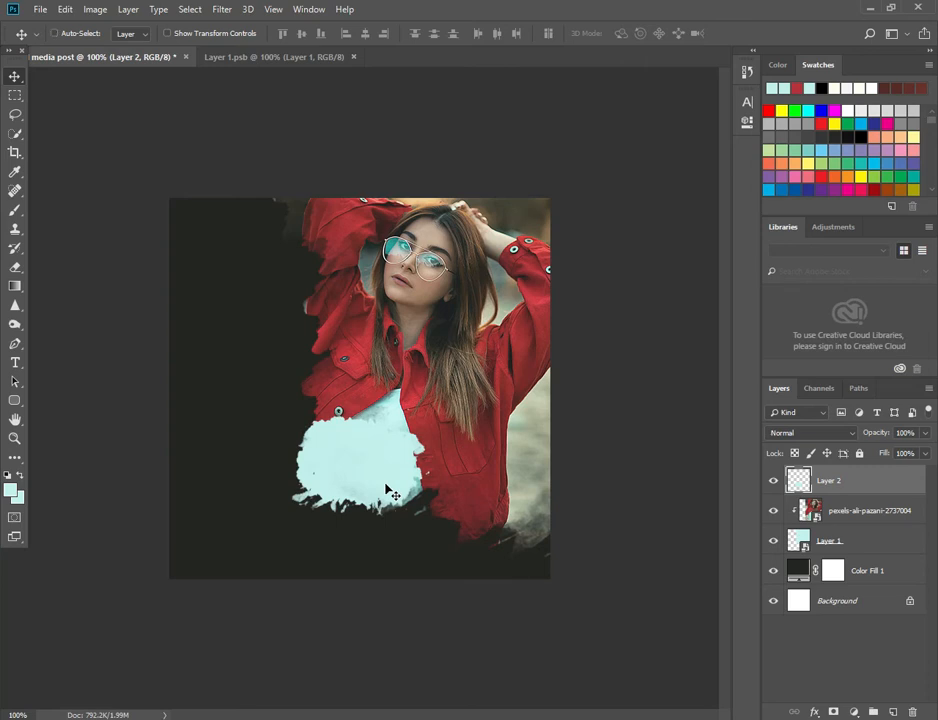
Step: Scale the cyan patch on Layer 2 down slightly and move it up and left, overlapping the photo's left edge
{"action": "key", "text": "ctrl+t"}
{"action": "left_click_drag", "start_coordinate": [433, 517], "coordinate": [359, 446]}
{"action": "left_click", "coordinate": [663, 33]}
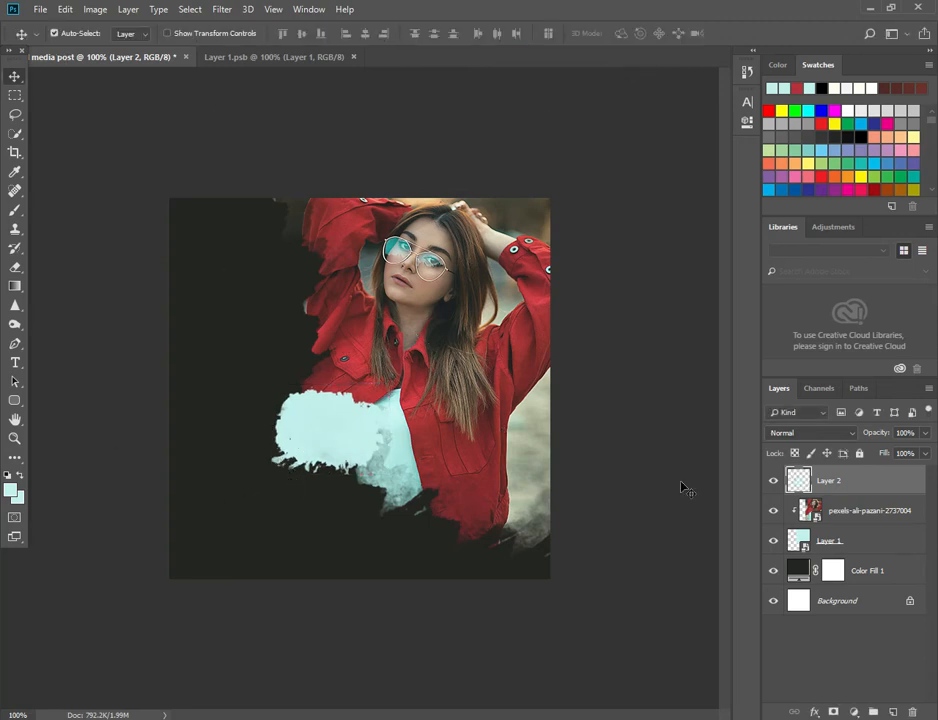
Step: Paint a cyan stroke in the canvas's lower-left corner on a new layer with the 250 px brush
{"action": "left_click", "coordinate": [895, 712]}
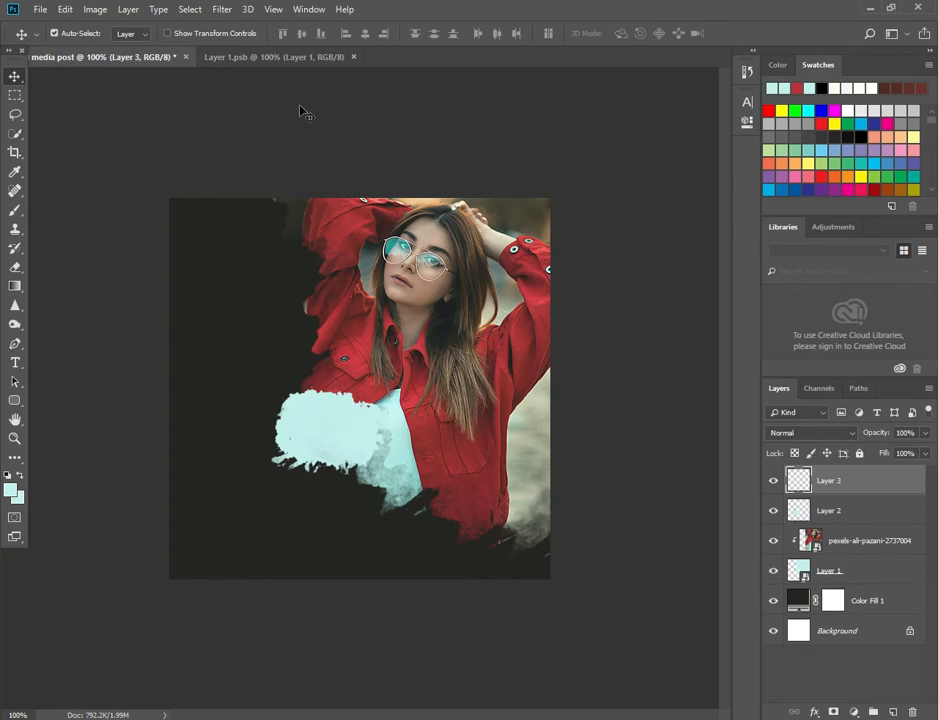
{"action": "left_click", "coordinate": [15, 210]}
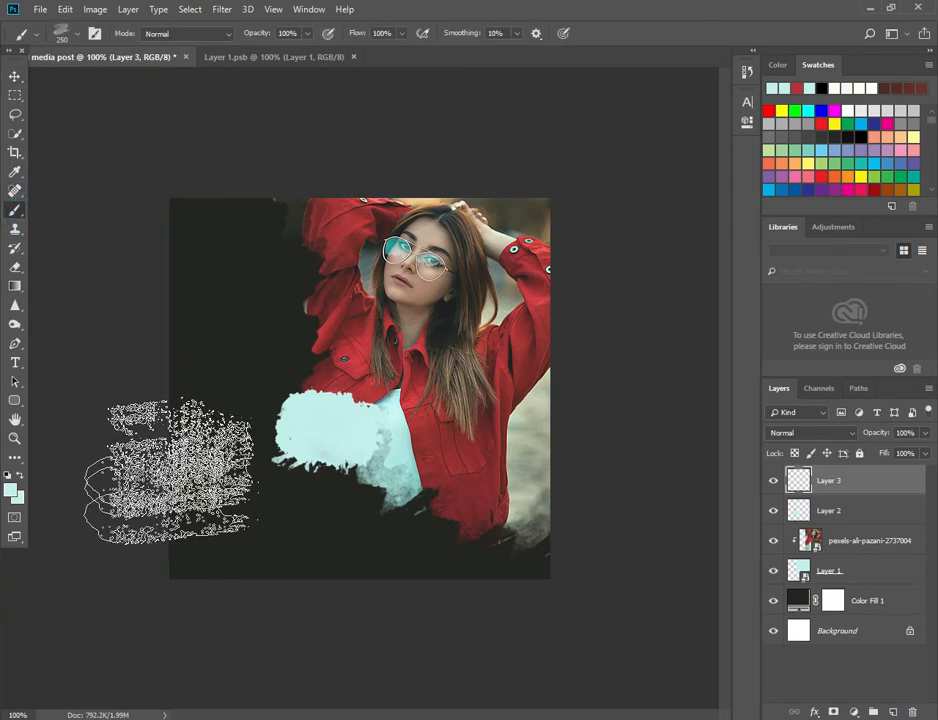
{"action": "left_click_drag", "start_coordinate": [199, 527], "coordinate": [200, 534]}
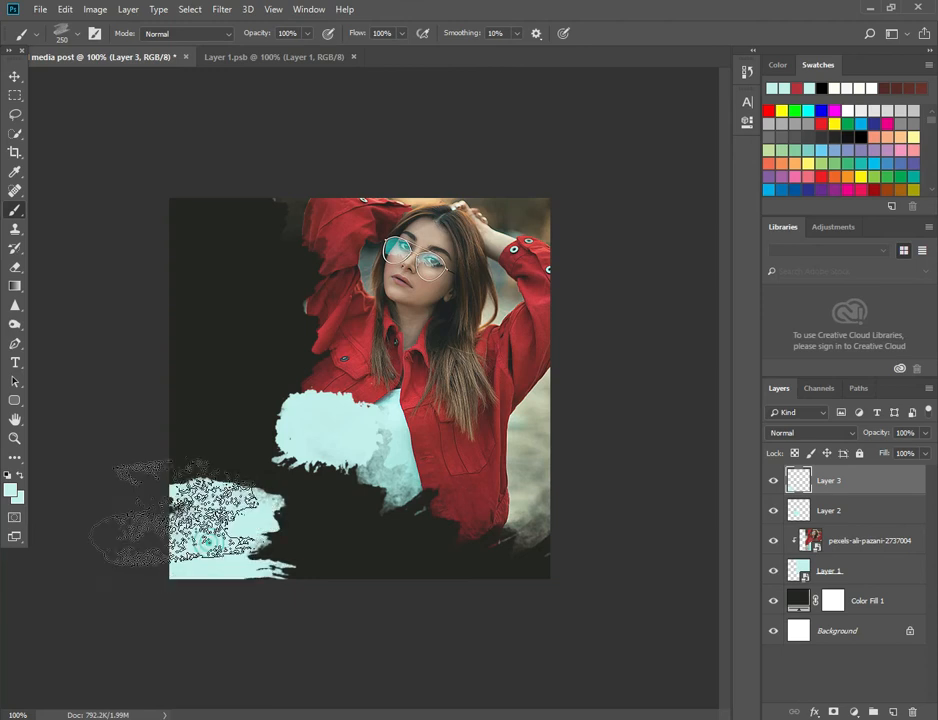
Step: Reshape the corner stroke on Layer 3 with Free Transform so that it is shorter and wider
{"action": "left_click", "coordinate": [15, 78]}
{"action": "key", "text": "ctrl+t"}
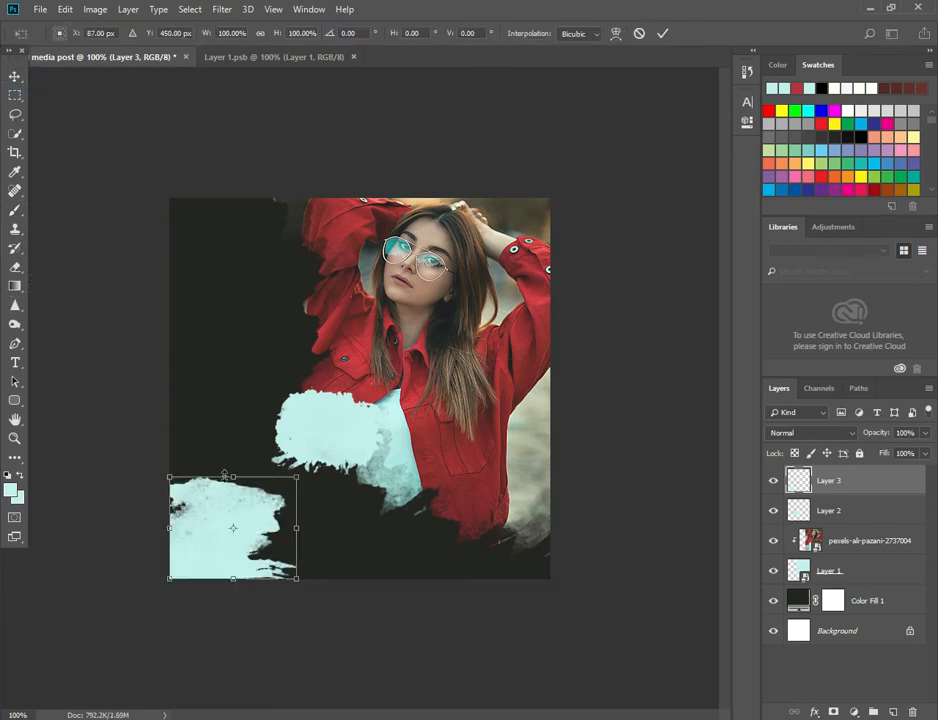
{"action": "left_click_drag", "start_coordinate": [233, 477], "coordinate": [233, 499]}
{"action": "mouse_move", "coordinate": [296, 539]}
{"action": "left_mouse_down"}
{"action": "mouse_move", "coordinate": [320, 540]}
{"action": "mouse_move", "coordinate": [275, 552]}
{"action": "left_mouse_up"}
{"action": "left_click", "coordinate": [662, 33]}
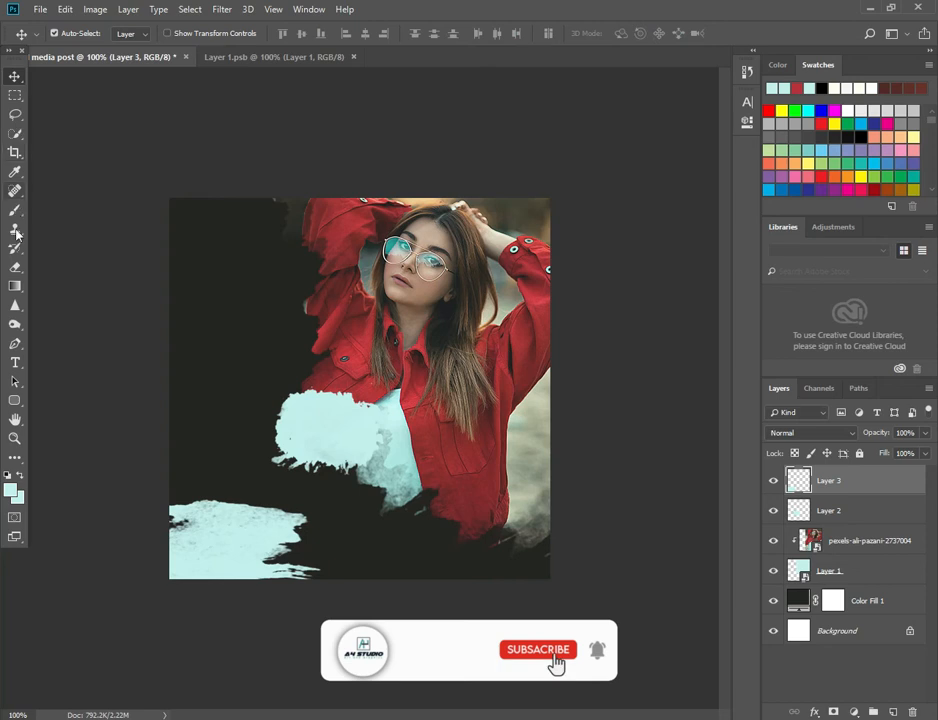
Step: Add the heading text NEW on the dark area left of the woman and enlarge it to about 11 pt
{"action": "left_click", "coordinate": [15, 362]}
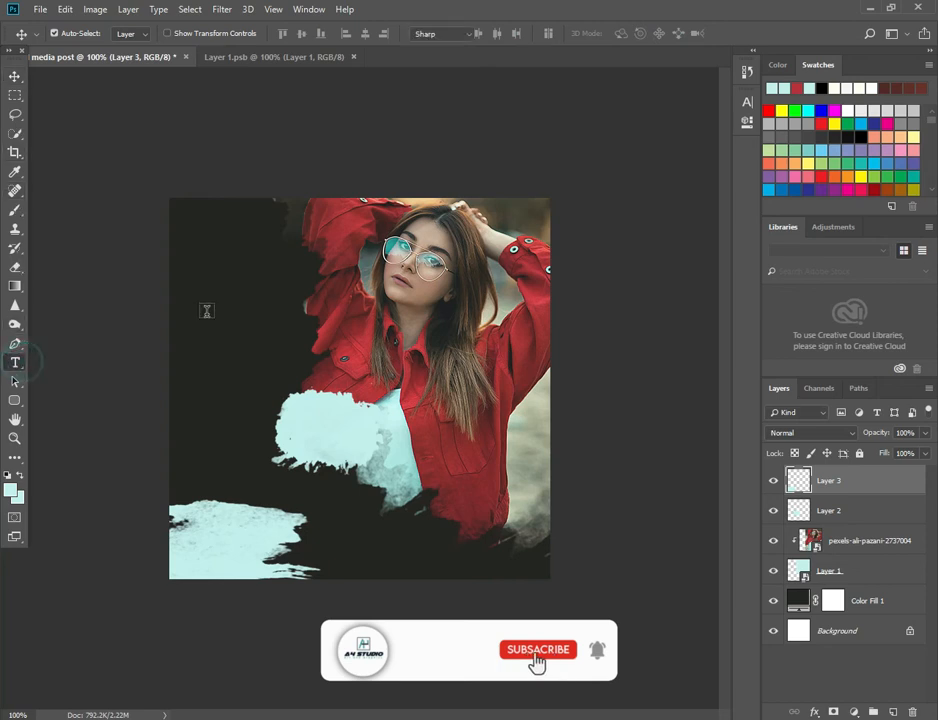
{"action": "left_click", "coordinate": [192, 262]}
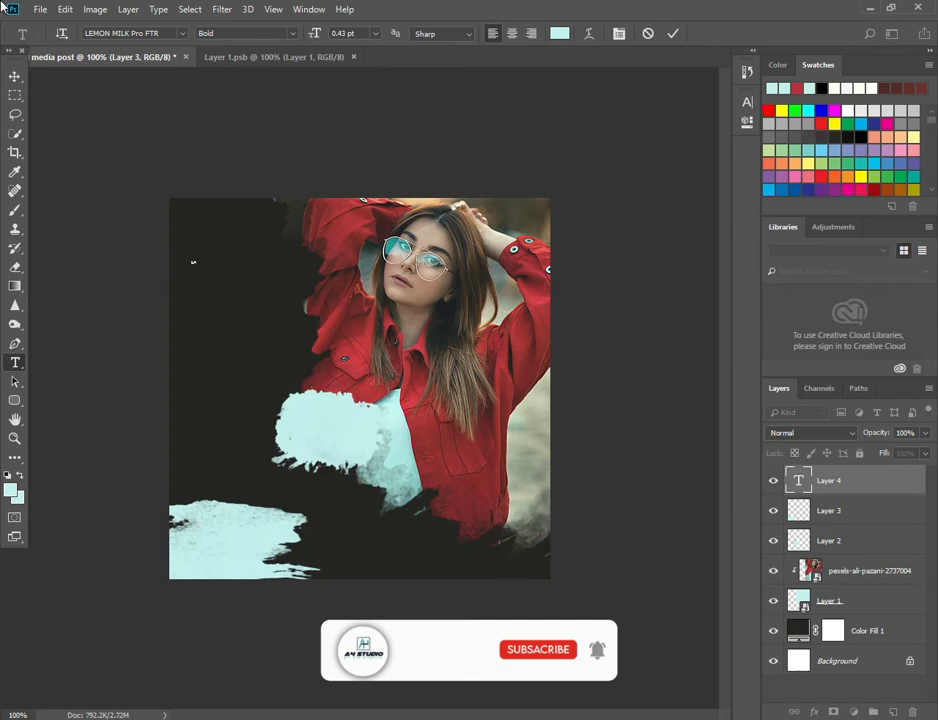
{"action": "type", "text": "NEw"}
{"action": "key", "text": "ctrl+t"}
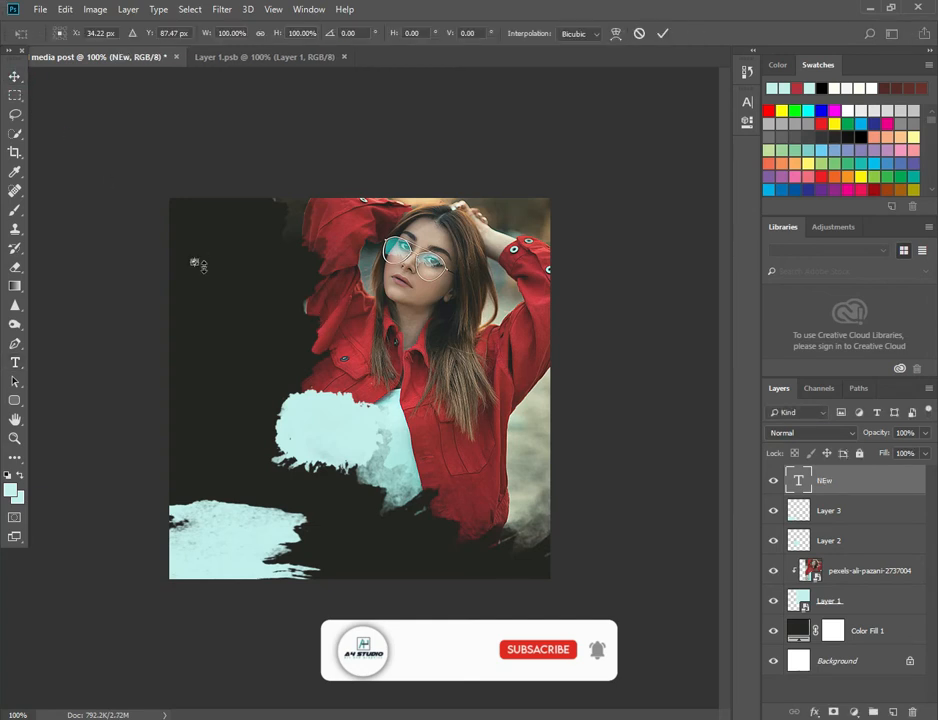
{"action": "left_click_drag", "start_coordinate": [201, 264], "coordinate": [242, 275]}
{"action": "left_click", "coordinate": [664, 34]}
Step: Set the NEW heading's font to 28 Days Later and scale it up to about 126%
{"action": "left_click", "coordinate": [746, 101]}
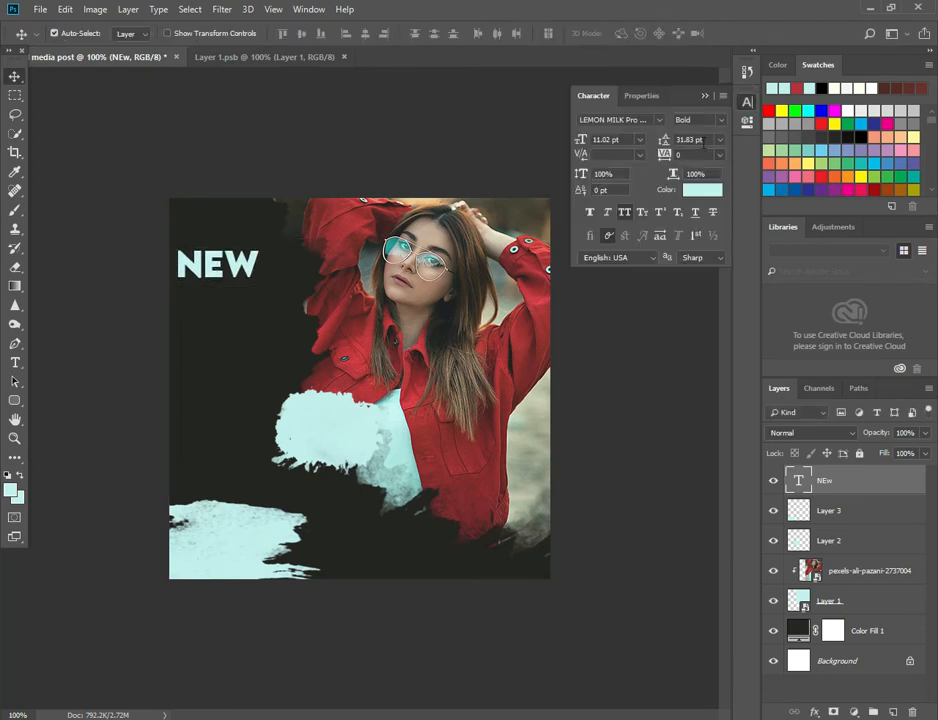
{"action": "left_click", "coordinate": [659, 120]}
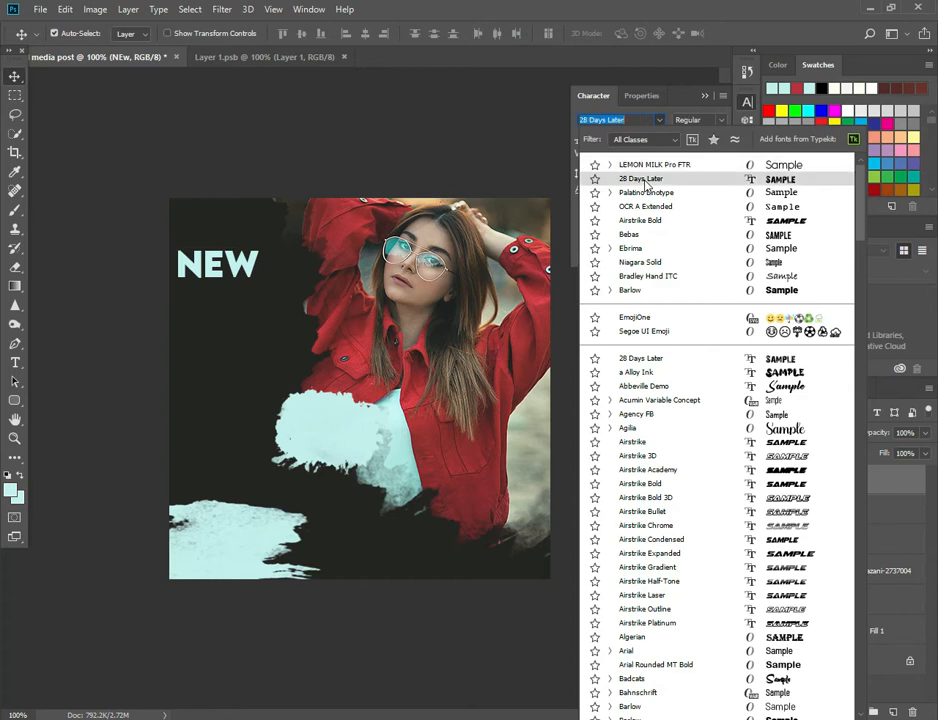
{"action": "left_click", "coordinate": [642, 181]}
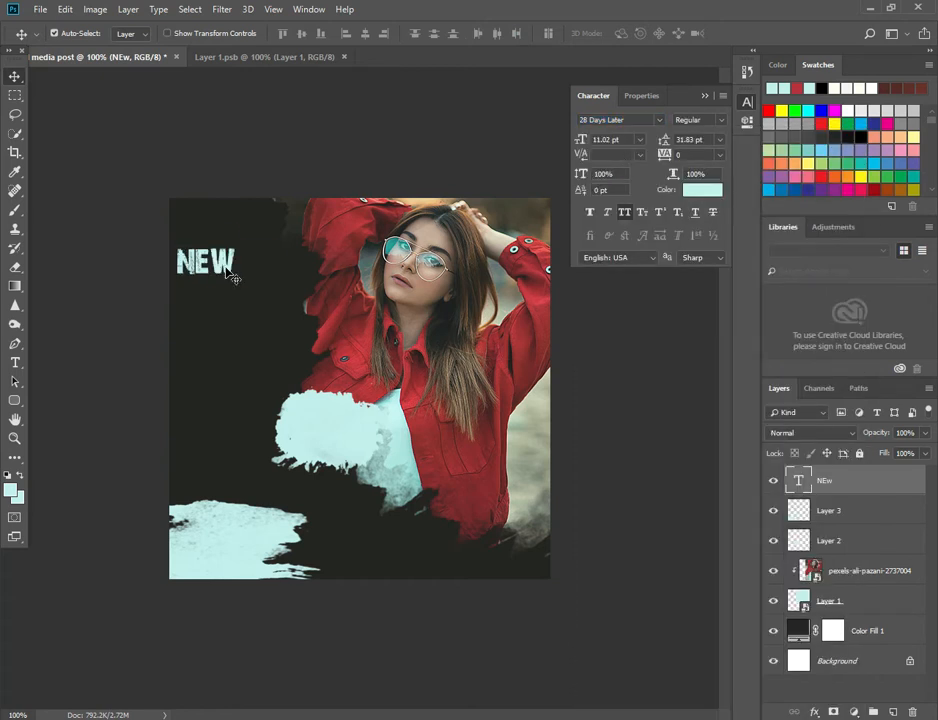
{"action": "key", "text": "ctrl+t"}
{"action": "left_click_drag", "start_coordinate": [236, 275], "coordinate": [252, 276]}
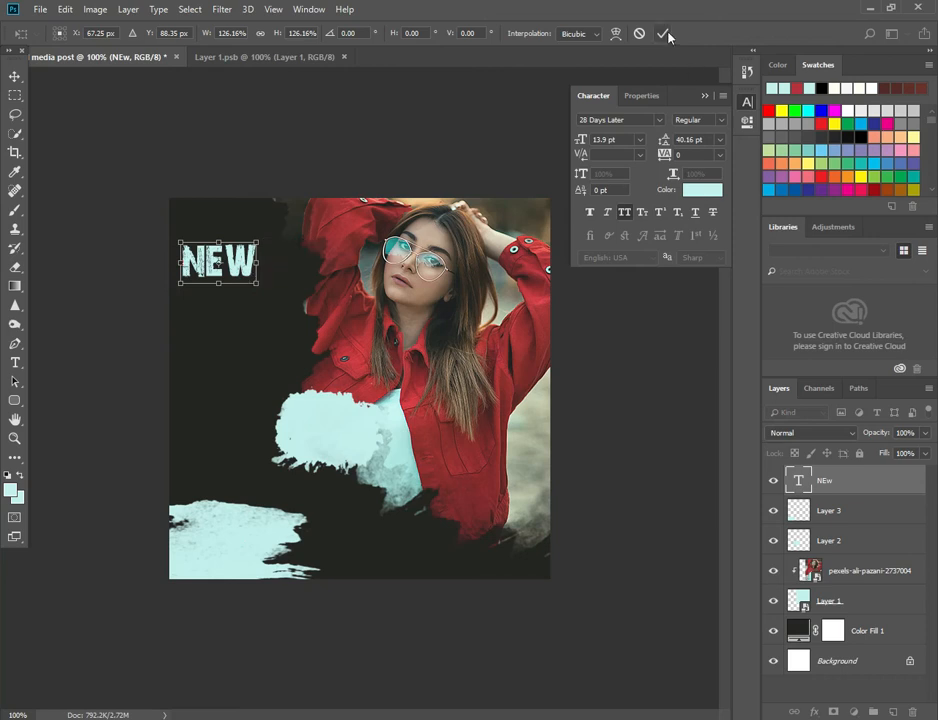
{"action": "left_click", "coordinate": [663, 33]}
Step: Duplicate the NEW heading directly below itself and change the copy's text to FASHION
{"action": "left_click_drag", "start_coordinate": [250, 282], "coordinate": [246, 322]}
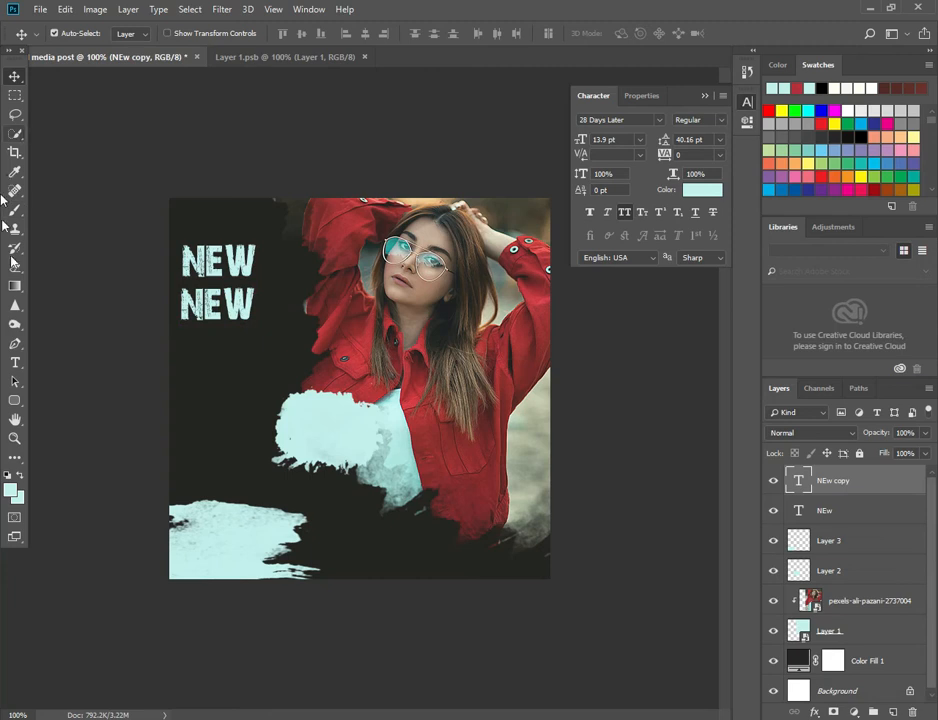
{"action": "left_click", "coordinate": [15, 362]}
{"action": "left_click", "coordinate": [254, 315]}
{"action": "key", "text": "BackSpace"}
{"action": "key", "text": "BackSpace"}
{"action": "key", "text": "BackSpace"}
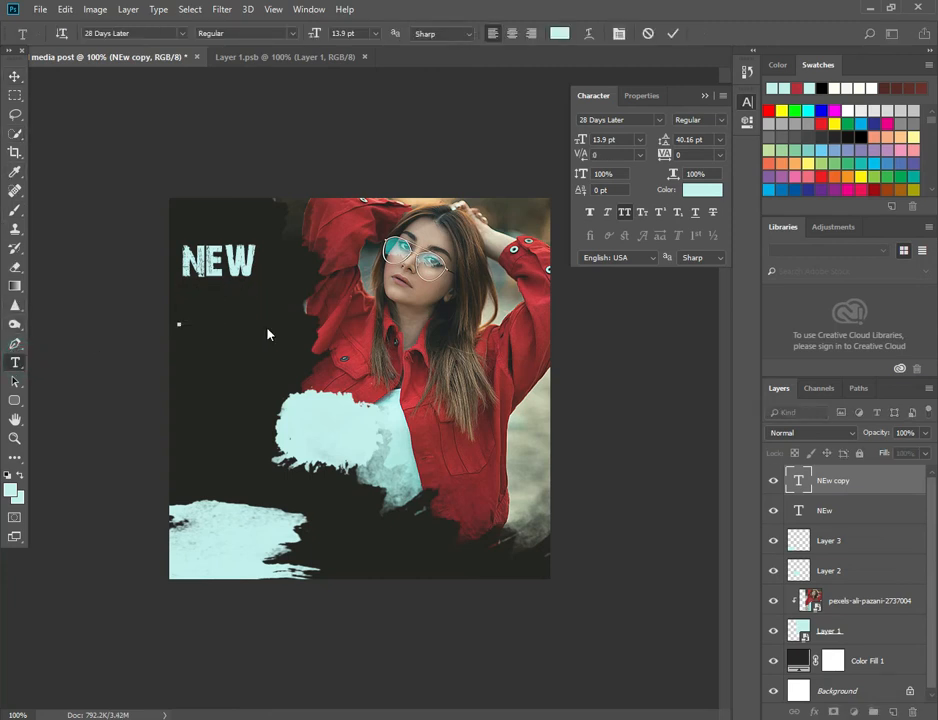
{"action": "type", "text": "FASH"}
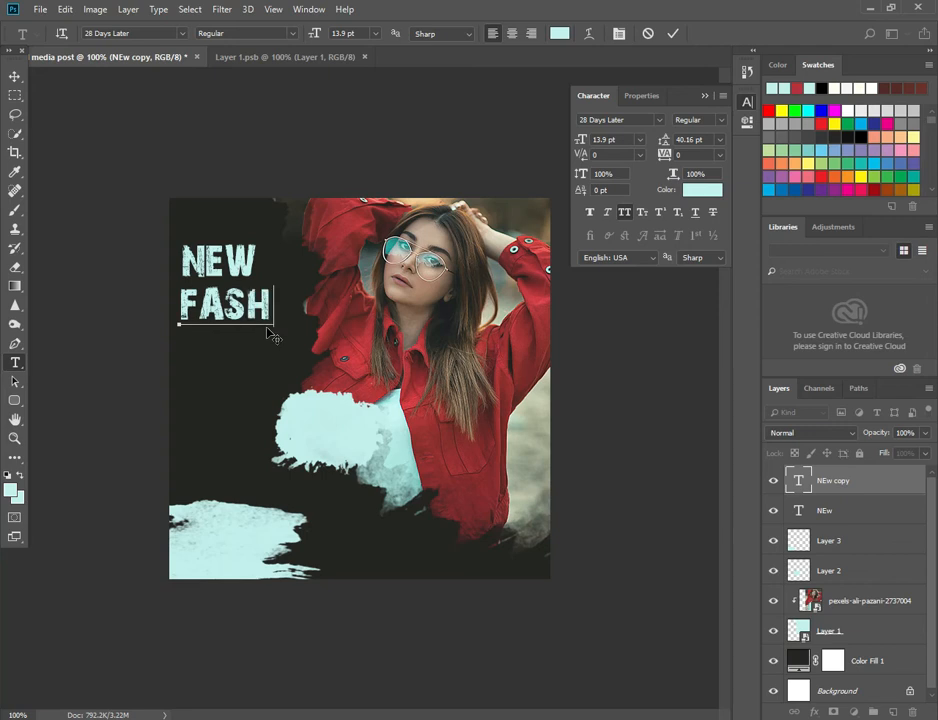
{"action": "type", "text": "ION"}
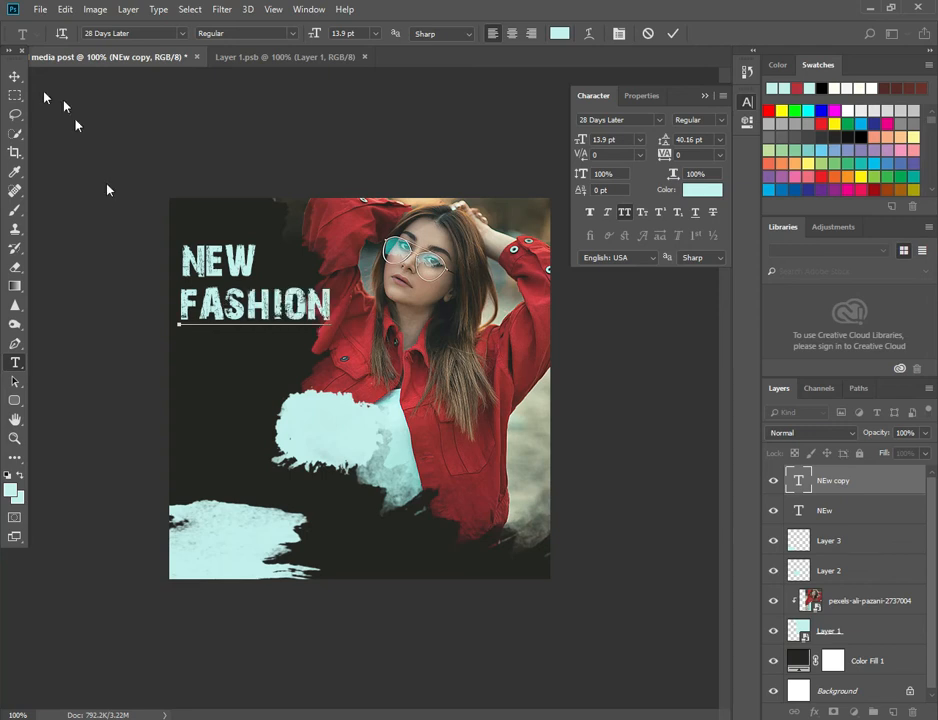
{"action": "left_click", "coordinate": [15, 76]}
Step: Set the font size of FASHION to 12 pt and that of NEW to 10 pt
{"action": "left_click", "coordinate": [640, 139]}
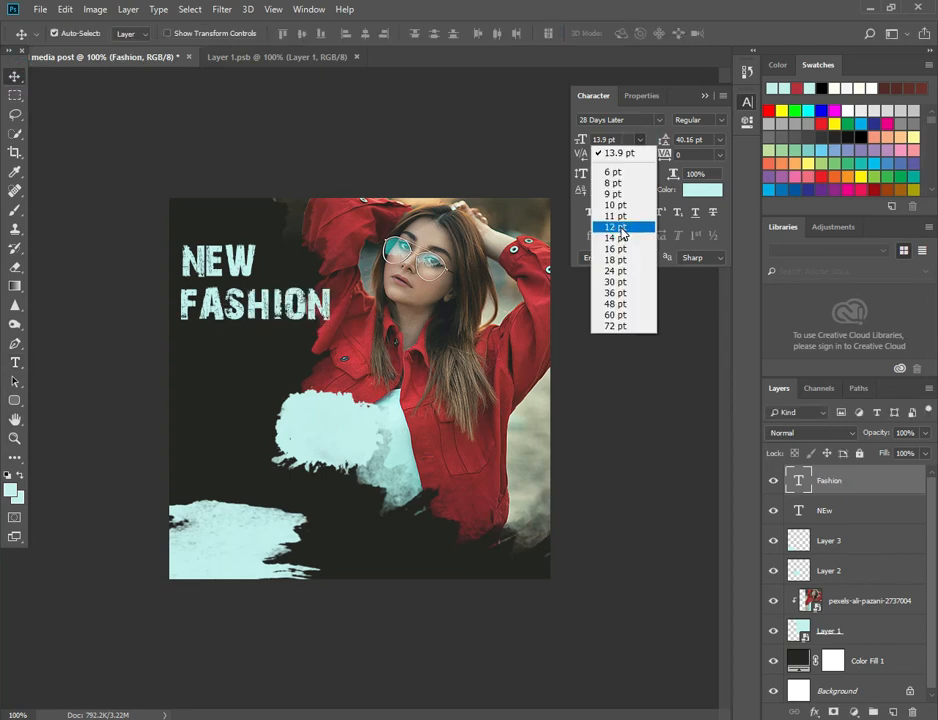
{"action": "left_click", "coordinate": [617, 227]}
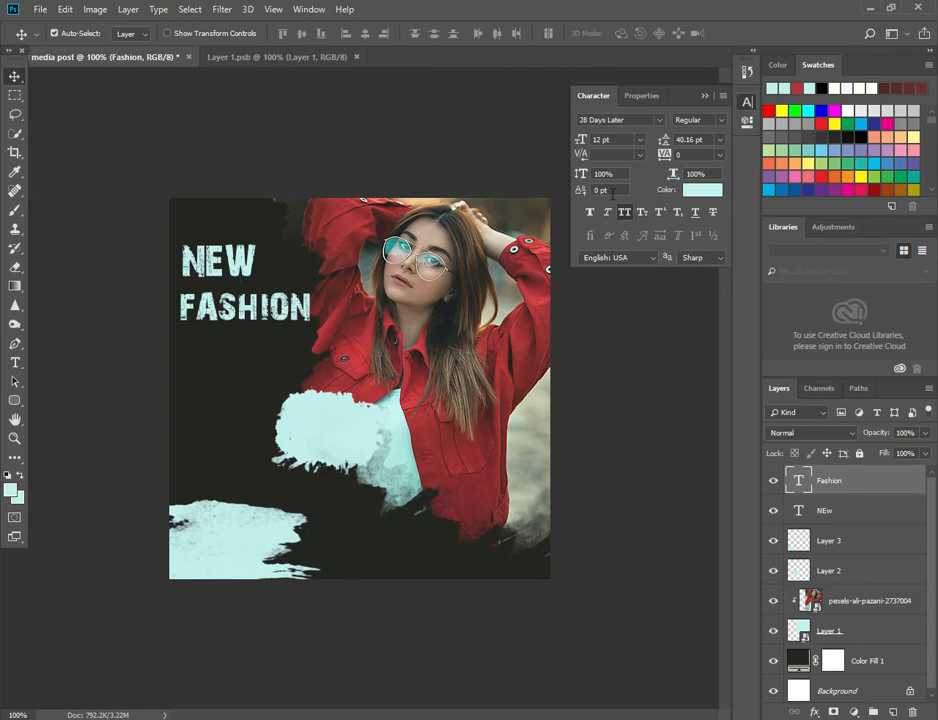
{"action": "left_click", "coordinate": [218, 265]}
{"action": "left_click", "coordinate": [641, 139]}
{"action": "left_click", "coordinate": [627, 206]}
Step: Move FASHION slightly lower and place NEW closely above it with their left edges aligned
{"action": "mouse_move", "coordinate": [278, 316]}
{"action": "left_mouse_down"}
{"action": "mouse_move", "coordinate": [274, 386]}
{"action": "mouse_move", "coordinate": [276, 340]}
{"action": "left_mouse_up"}
{"action": "left_click_drag", "start_coordinate": [368, 307], "coordinate": [368, 307]}
{"action": "left_click_drag", "start_coordinate": [235, 271], "coordinate": [258, 316]}
Step: Color the FASHION text red #c6393d, sampled from the woman's jacket
{"action": "left_click", "coordinate": [300, 345]}
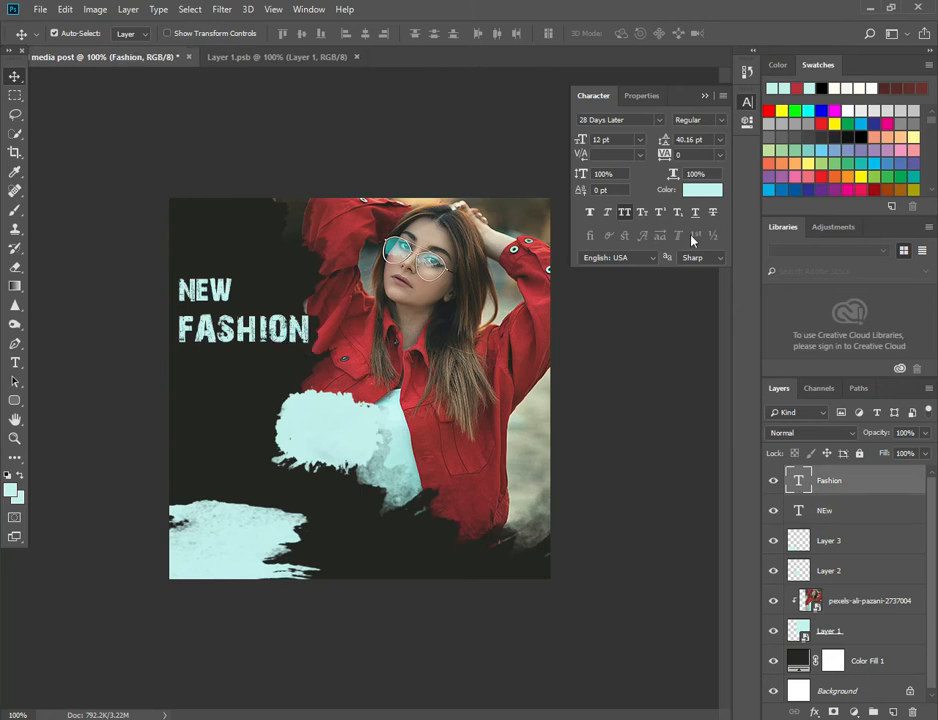
{"action": "left_click", "coordinate": [702, 189]}
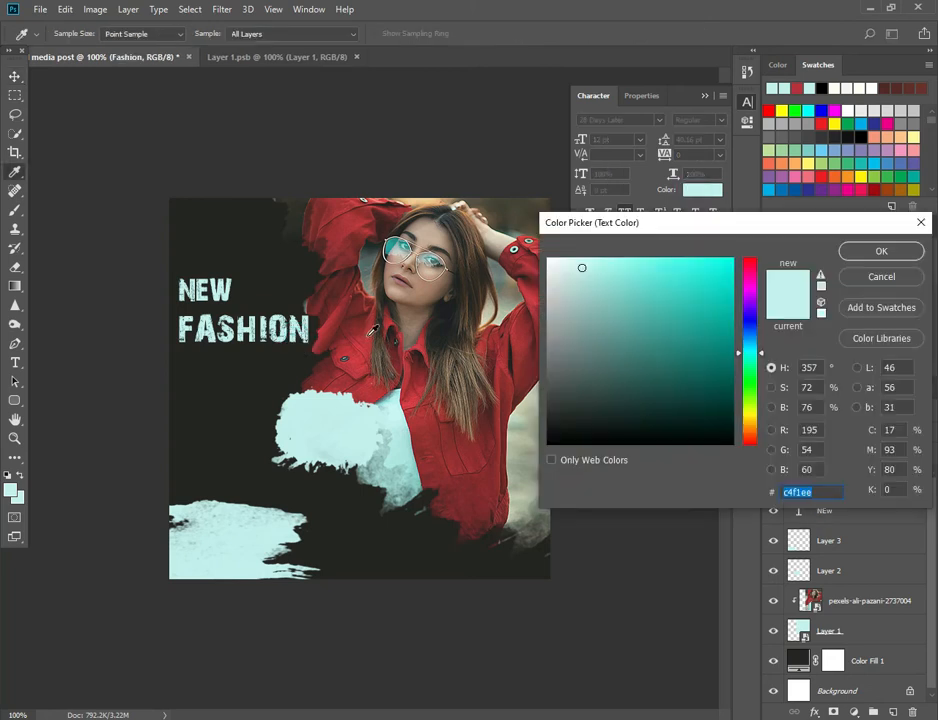
{"action": "left_click", "coordinate": [375, 330]}
{"action": "left_click", "coordinate": [350, 299]}
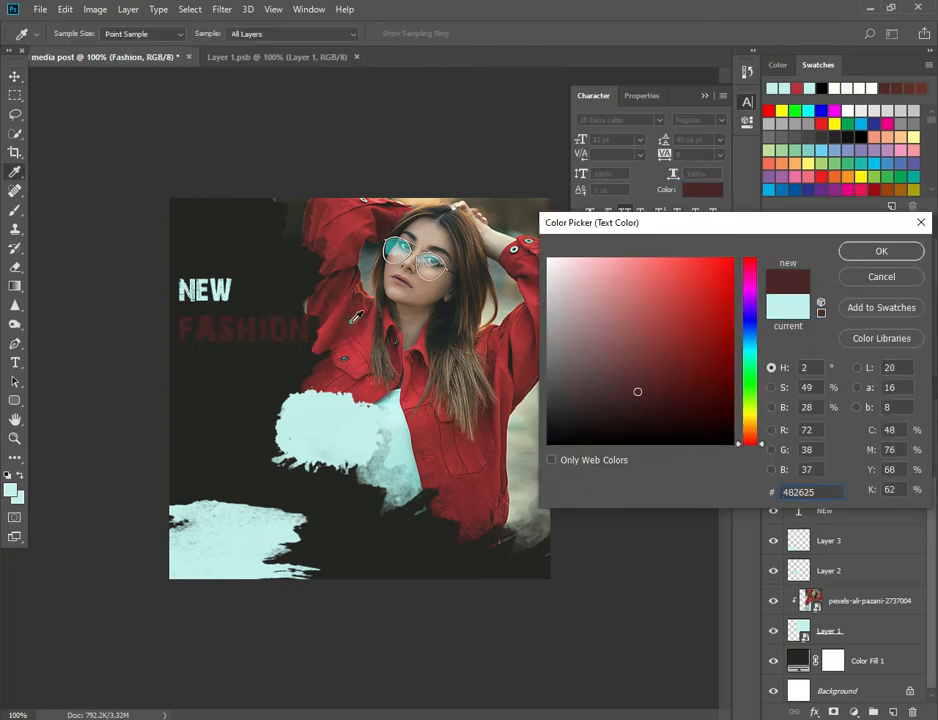
{"action": "left_click", "coordinate": [360, 334]}
{"action": "left_click", "coordinate": [885, 252]}
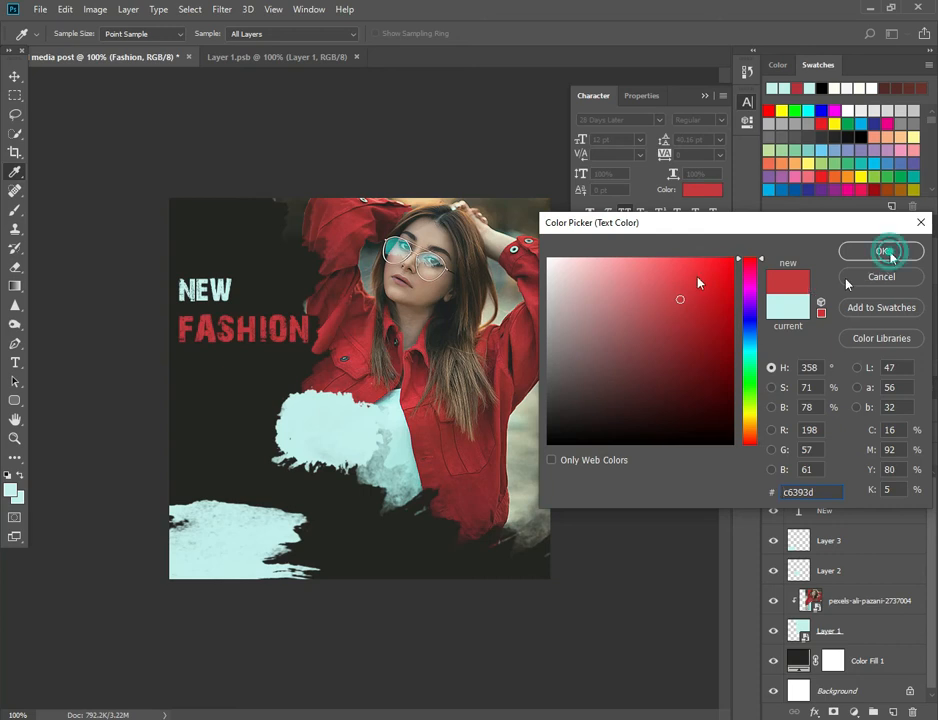
Step: Duplicate the NEW heading directly below FASHION and change the copy's text to SALE
{"action": "key", "text": "v"}
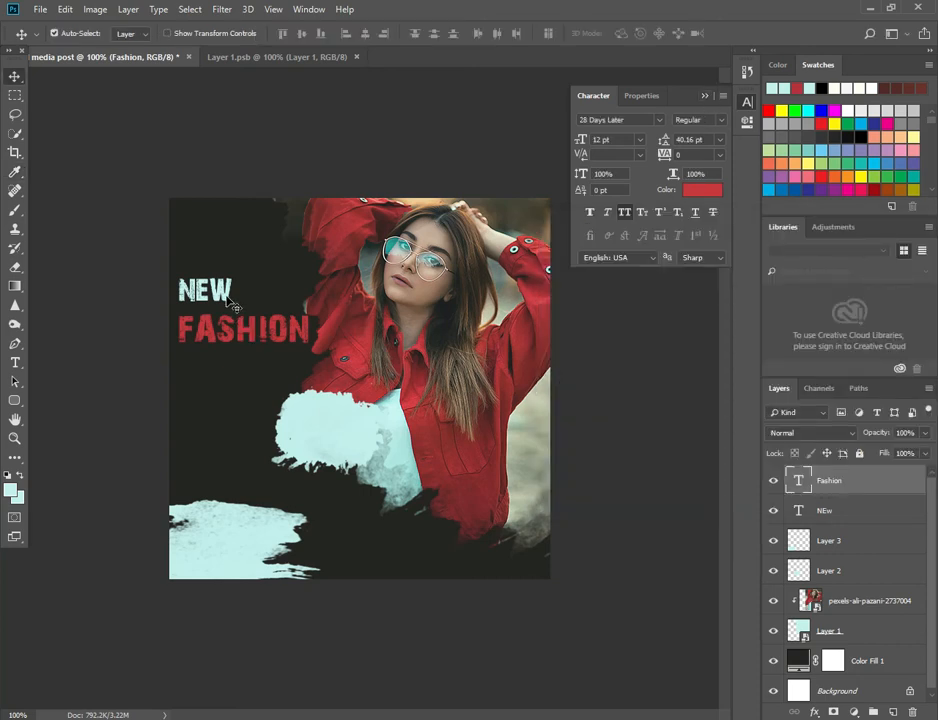
{"action": "left_click_drag", "start_coordinate": [232, 296], "coordinate": [232, 376]}
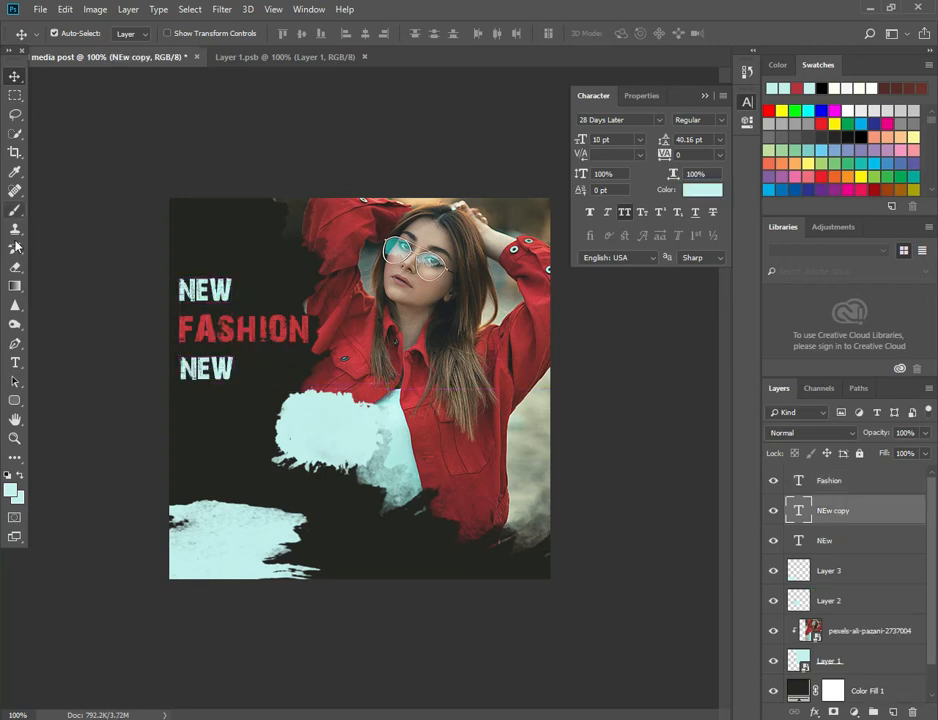
{"action": "left_click", "coordinate": [15, 361]}
{"action": "left_click", "coordinate": [232, 368]}
{"action": "key", "text": "BackSpace"}
{"action": "key", "text": "BackSpace"}
{"action": "key", "text": "BackSpace"}
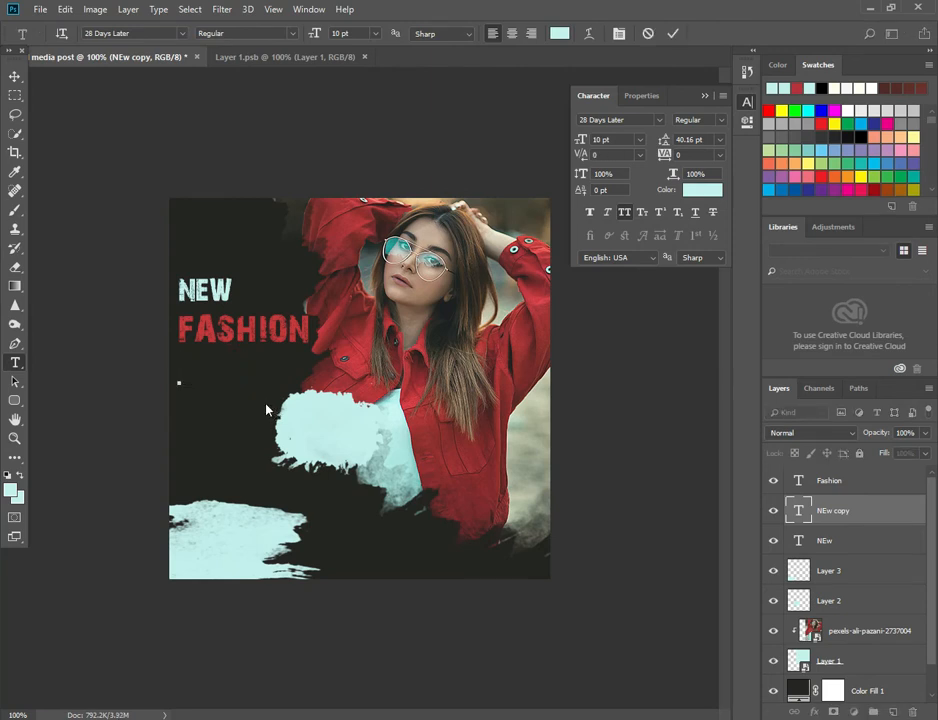
{"action": "type", "text": "SAL"}
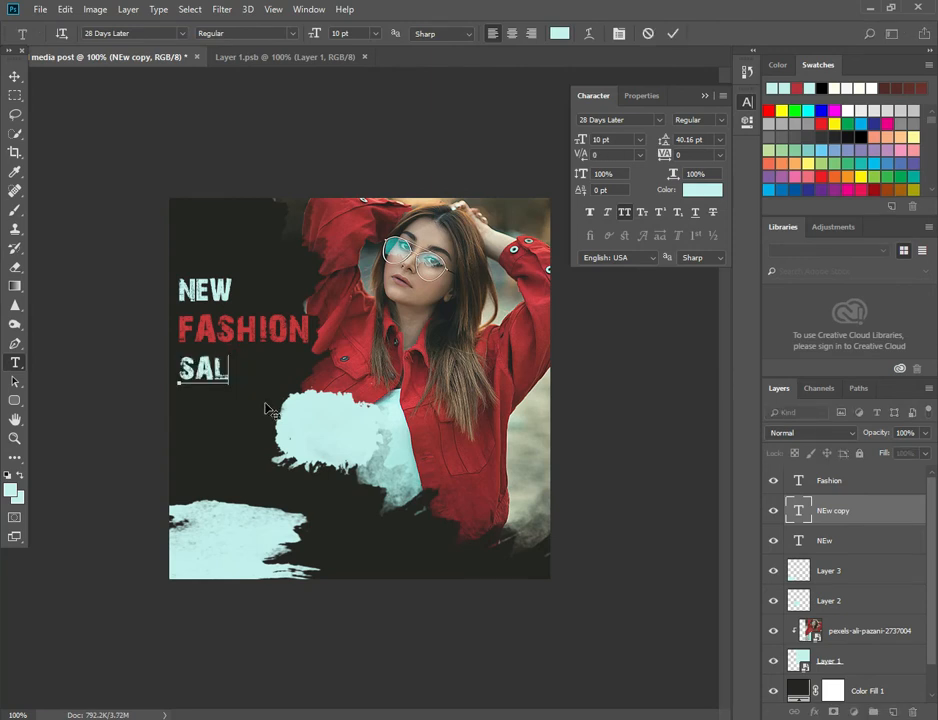
{"action": "left_click", "coordinate": [15, 77]}
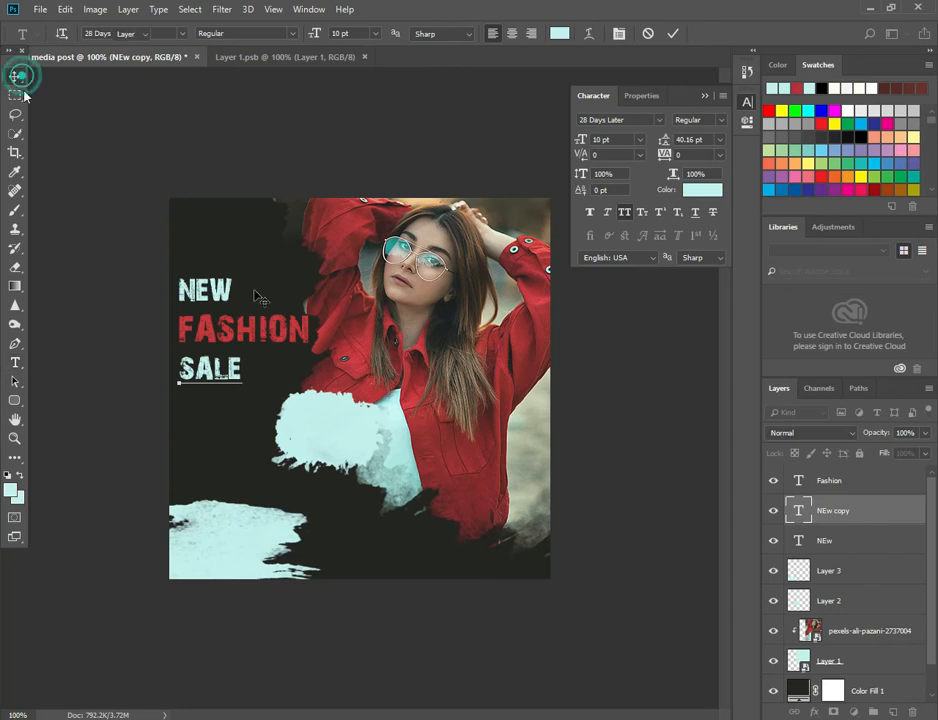
Step: Select the NEW, FASHION and SALE headings together, scale them to about 108%, and place them against the canvas's left edge
{"action": "left_click", "coordinate": [856, 484]}
{"action": "left_click", "coordinate": [860, 541]}
{"action": "left_click", "coordinate": [860, 510]}
{"action": "left_click", "coordinate": [862, 481]}
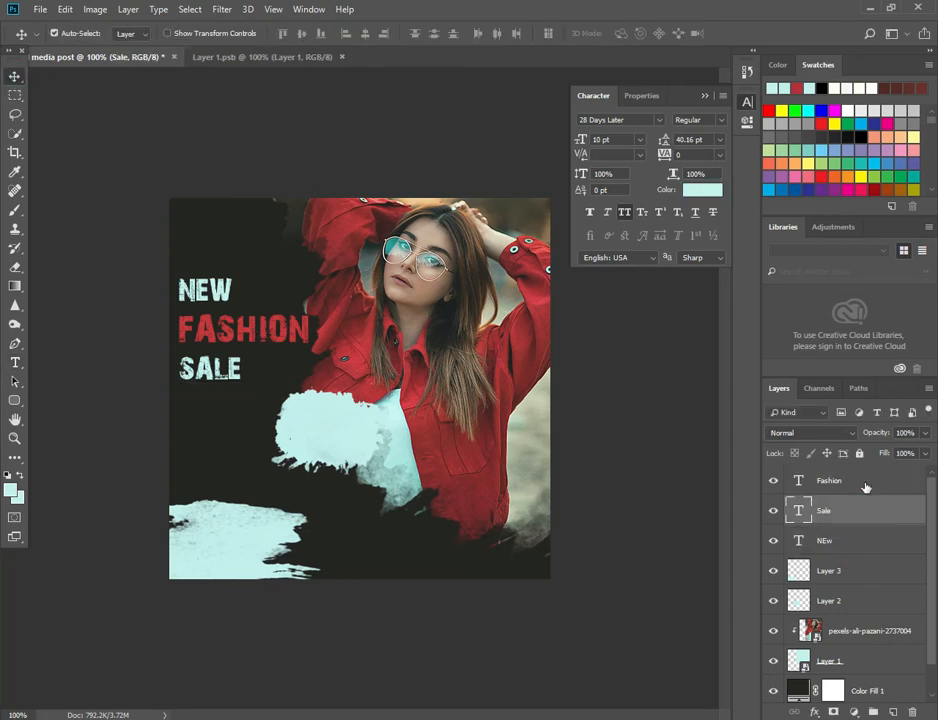
{"action": "left_click", "coordinate": [859, 545], "text": "shift"}
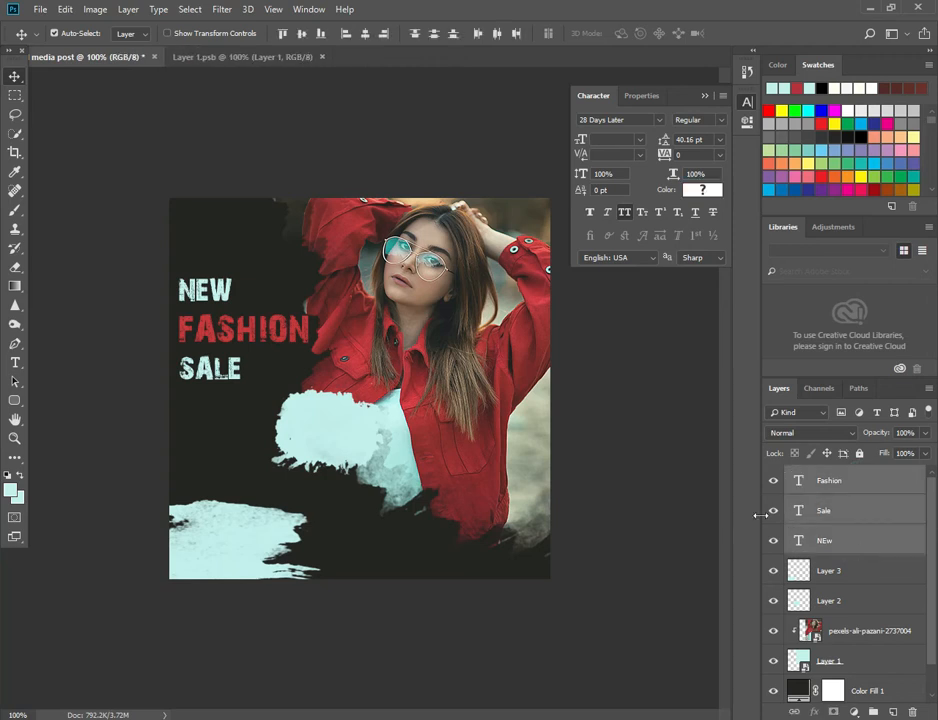
{"action": "mouse_move", "coordinate": [272, 338]}
{"action": "left_mouse_down"}
{"action": "mouse_move", "coordinate": [266, 284]}
{"action": "mouse_move", "coordinate": [270, 347]}
{"action": "left_mouse_up"}
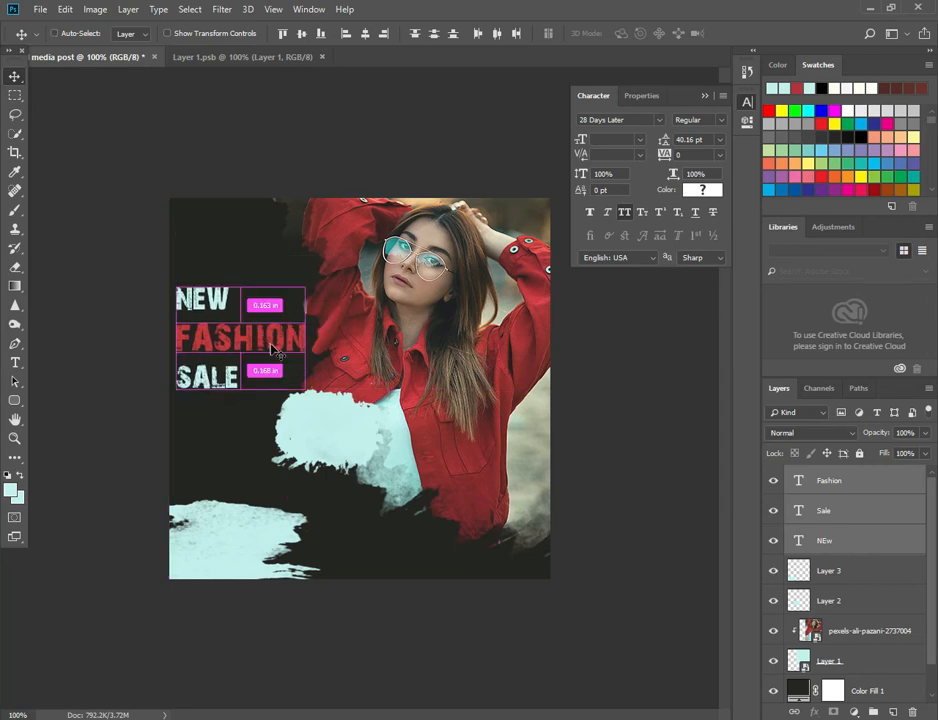
{"action": "key", "text": "ctrl+t"}
{"action": "left_click_drag", "start_coordinate": [304, 389], "coordinate": [310, 391]}
{"action": "left_click", "coordinate": [278, 345]}
{"action": "left_click_drag", "start_coordinate": [284, 347], "coordinate": [282, 341]}
{"action": "left_click", "coordinate": [662, 33]}
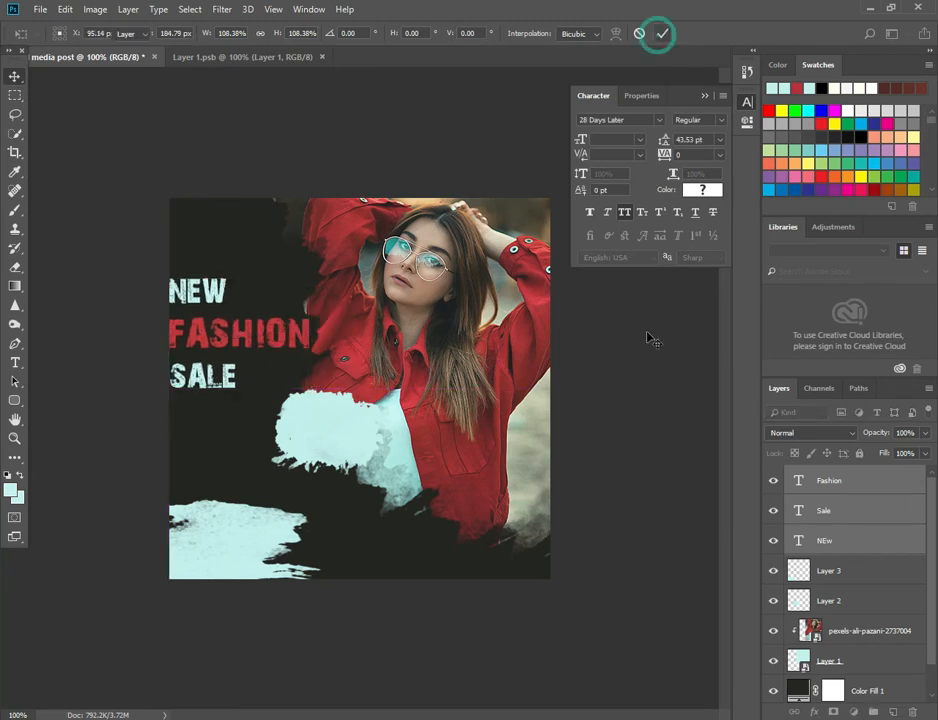
Step: Add a 50% text on the cyan paint patch below the woman and scale it up to about 12 pt
{"action": "left_click", "coordinate": [16, 363]}
{"action": "left_click", "coordinate": [344, 466]}
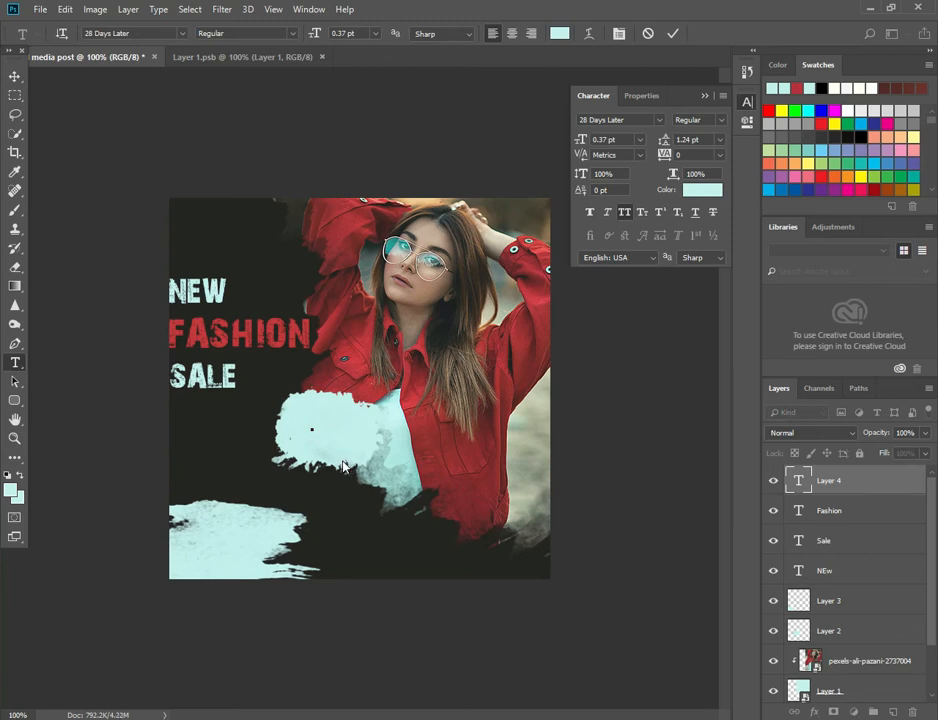
{"action": "left_click", "coordinate": [18, 77]}
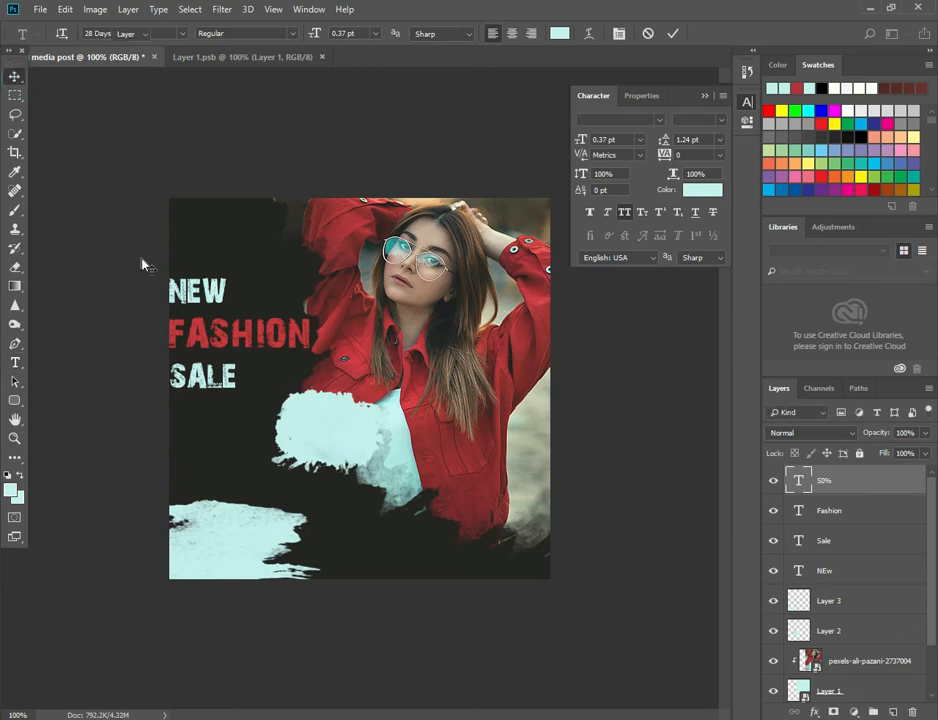
{"action": "key", "text": "ctrl+t"}
{"action": "left_click_drag", "start_coordinate": [313, 430], "coordinate": [347, 408]}
{"action": "left_click", "coordinate": [662, 33]}
Step: Color the 50% text with the dark tone sampled from the background and position it over the cyan patch
{"action": "left_click", "coordinate": [714, 190]}
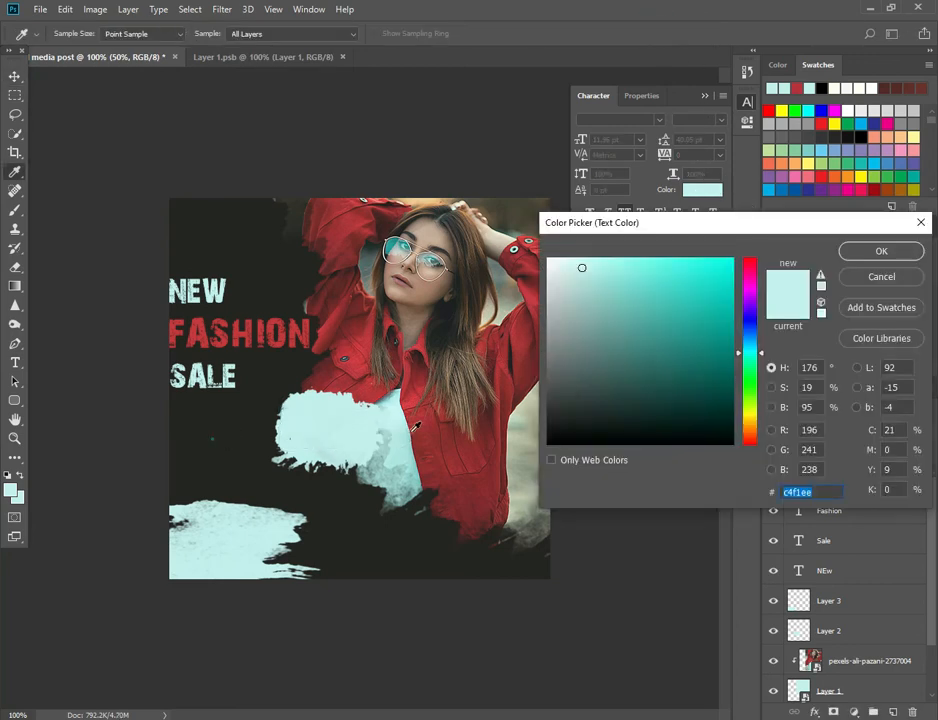
{"action": "left_click", "coordinate": [211, 438]}
{"action": "key", "text": "Return"}
{"action": "mouse_move", "coordinate": [315, 430]}
{"action": "left_mouse_down"}
{"action": "mouse_move", "coordinate": [345, 426]}
{"action": "mouse_move", "coordinate": [328, 427]}
{"action": "left_mouse_up"}
Step: Set the 50% text in LEMON MILK Pro FTR Bold at 6 pt
{"action": "left_click", "coordinate": [659, 120]}
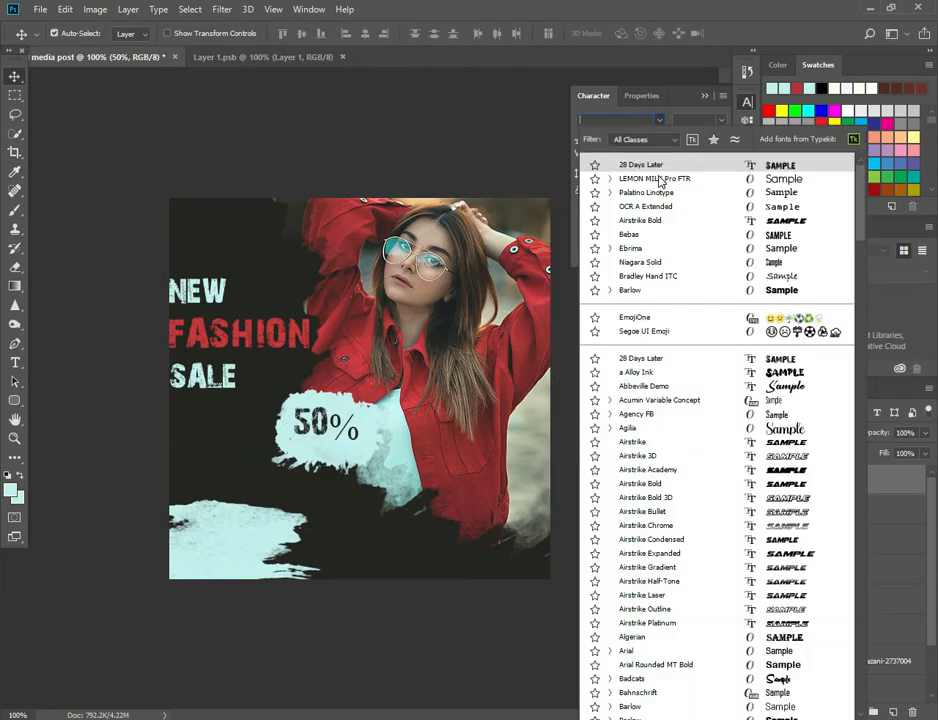
{"action": "left_click", "coordinate": [660, 180]}
{"action": "left_click", "coordinate": [719, 120]}
{"action": "left_click", "coordinate": [702, 203]}
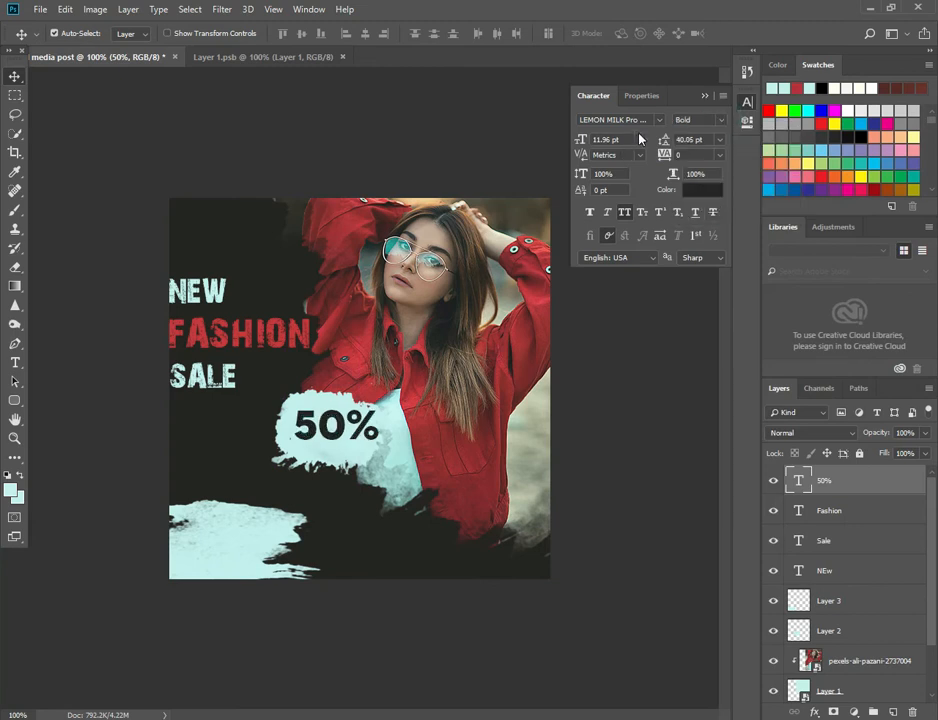
{"action": "left_click", "coordinate": [638, 140]}
{"action": "left_click", "coordinate": [628, 175]}
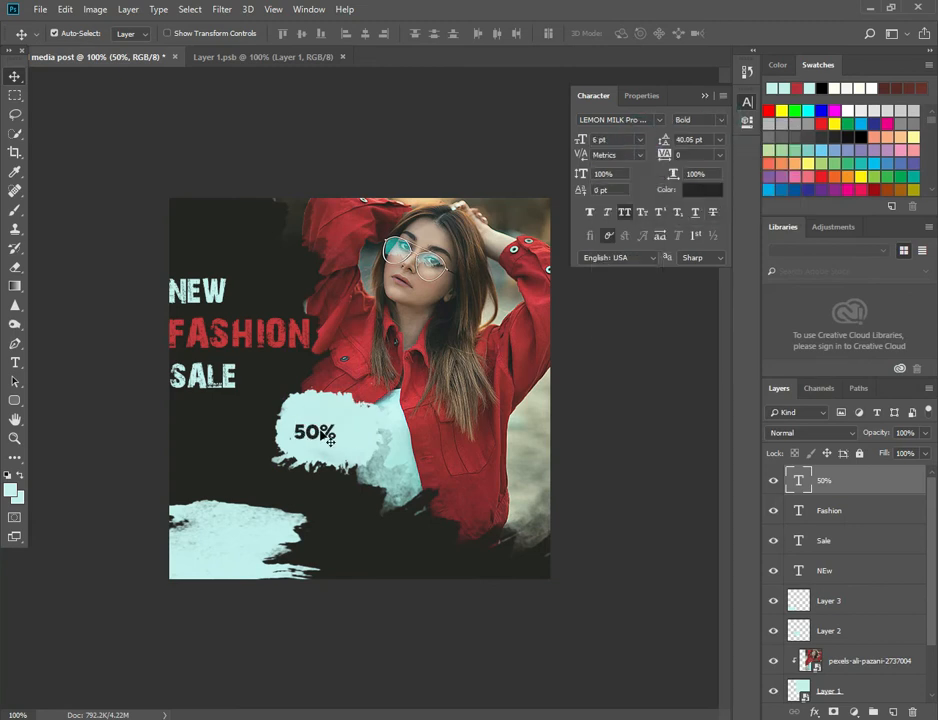
Step: Move the 50% text to the upper middle of the cyan patch and scale the patch down to about 82%
{"action": "mouse_move", "coordinate": [320, 437]}
{"action": "left_mouse_down"}
{"action": "mouse_move", "coordinate": [323, 422]}
{"action": "mouse_move", "coordinate": [335, 422]}
{"action": "left_mouse_up"}
{"action": "left_click", "coordinate": [333, 447]}
{"action": "key", "text": "ctrl+t"}
{"action": "left_click_drag", "start_coordinate": [381, 470], "coordinate": [357, 440]}
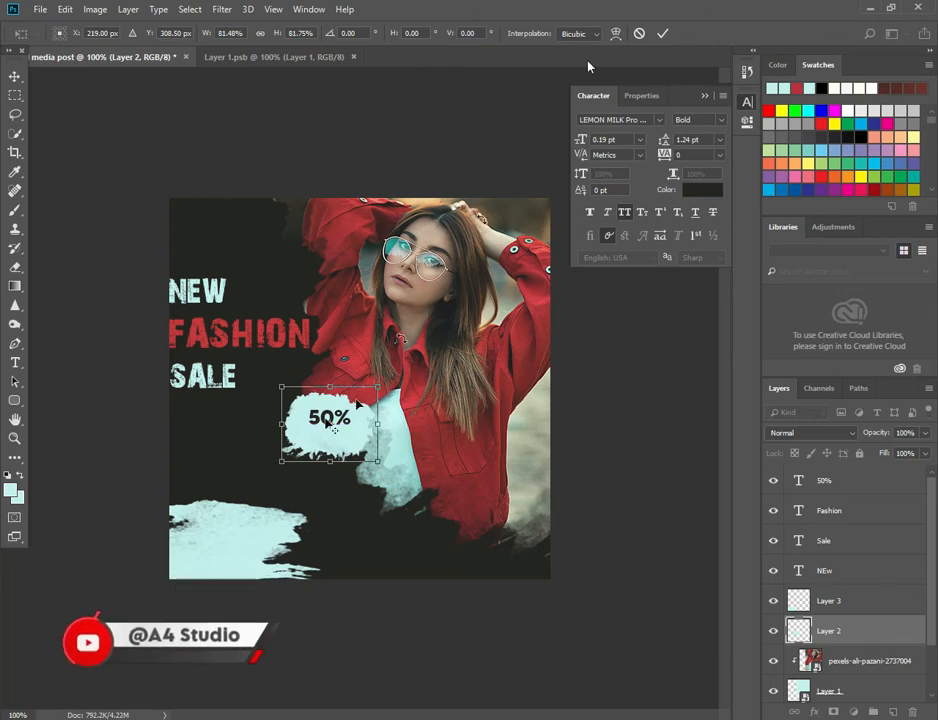
{"action": "left_click", "coordinate": [664, 32]}
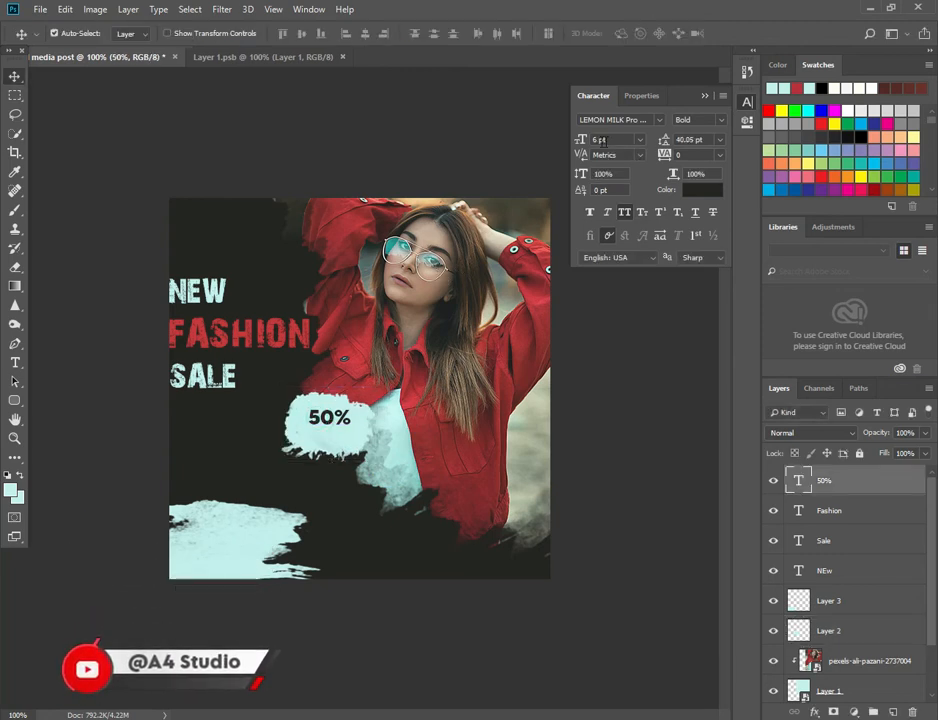
Step: Set the 50% text's size to 8 pt and recenter it in the upper part of the cyan patch
{"action": "left_click", "coordinate": [638, 141]}
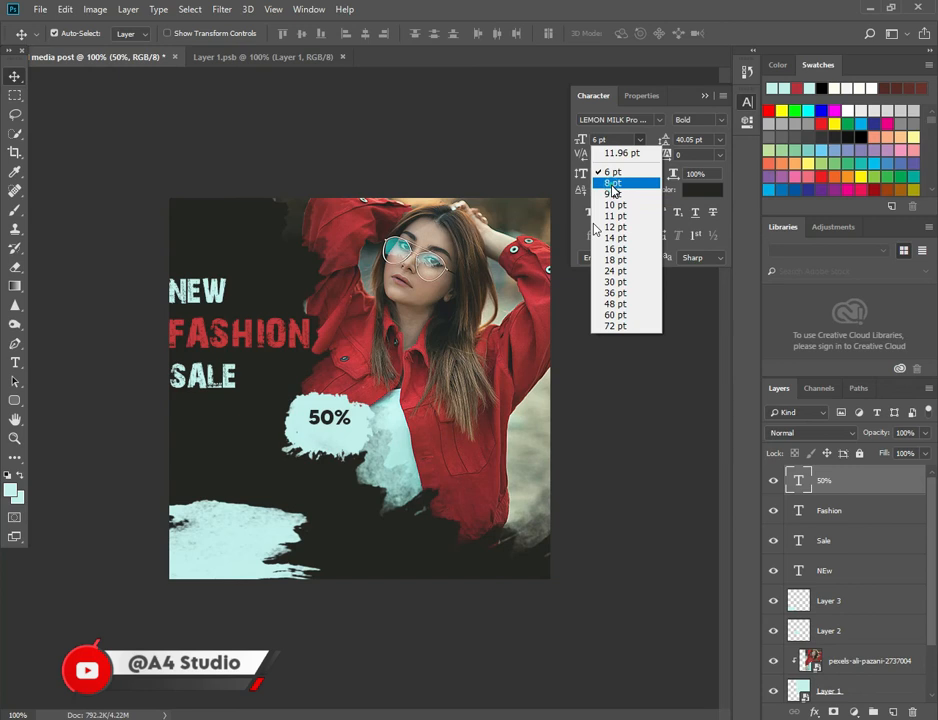
{"action": "left_click", "coordinate": [612, 185]}
{"action": "left_click_drag", "start_coordinate": [341, 430], "coordinate": [335, 429]}
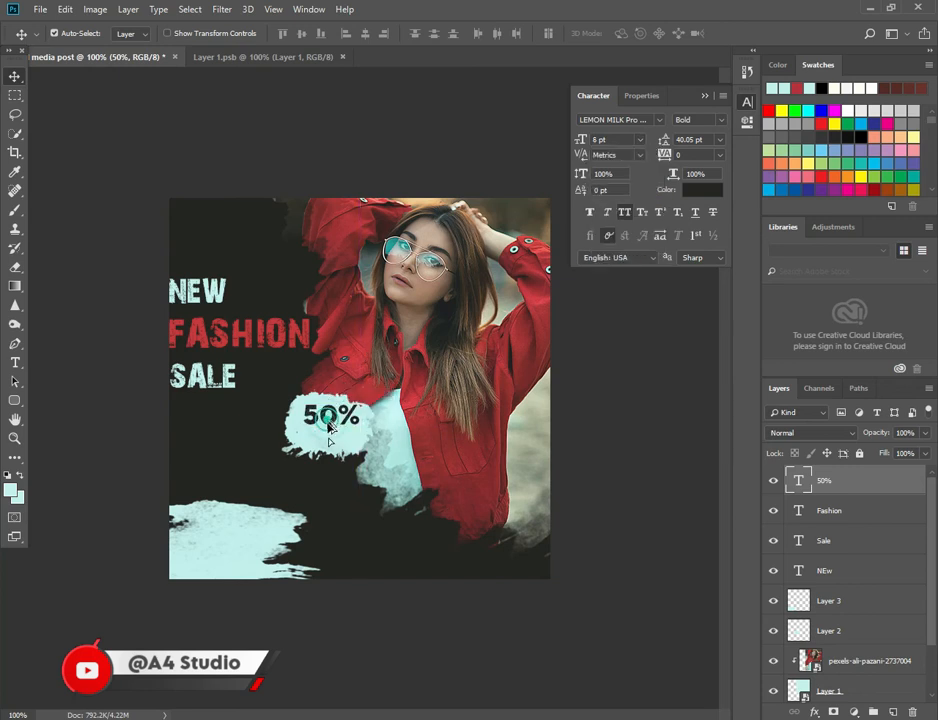
Step: Duplicate the 50% text directly below itself and change the copy's text to OFF
{"action": "left_click_drag", "start_coordinate": [330, 425], "coordinate": [330, 445]}
{"action": "left_click", "coordinate": [15, 363]}
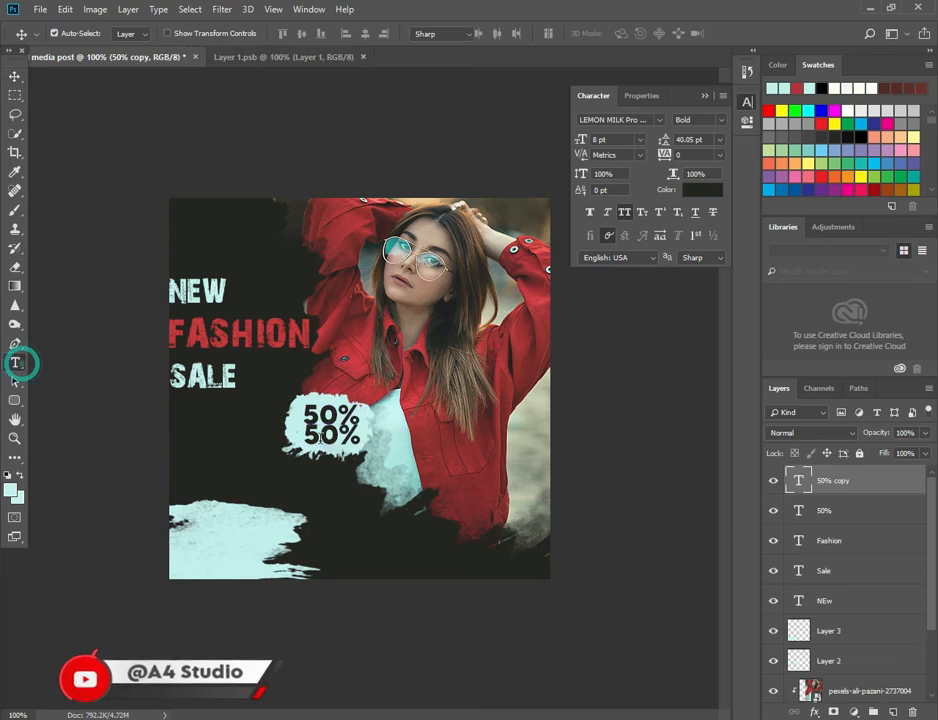
{"action": "left_click", "coordinate": [321, 438]}
{"action": "key", "text": "ctrl+a"}
{"action": "type", "text": "."}
{"action": "key", "text": "BackSpace"}
{"action": "type", "text": "OFF"}
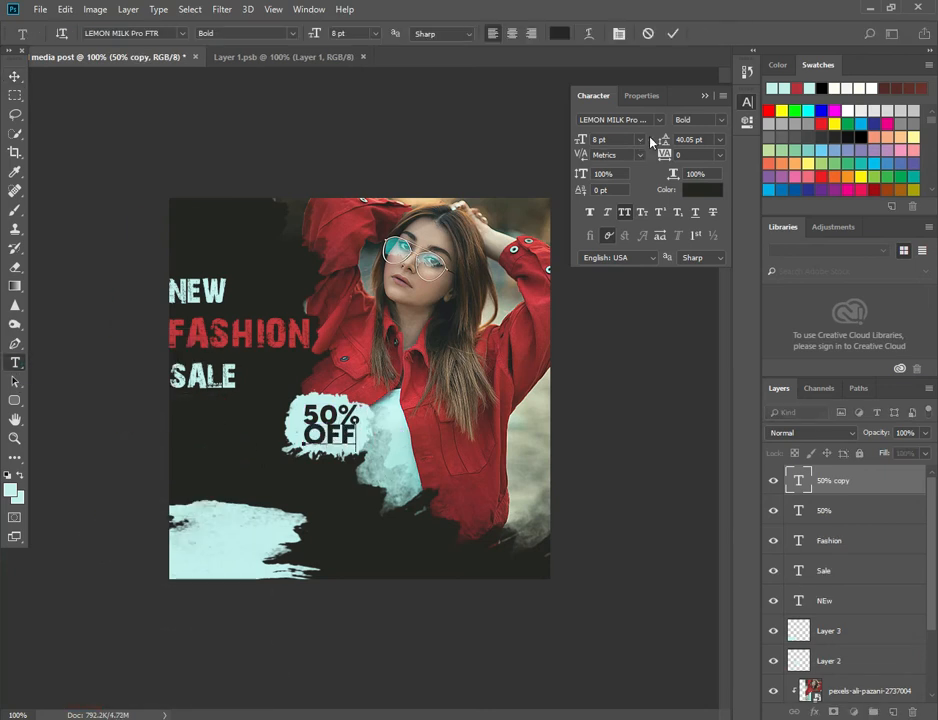
Step: Set the OFF text's font size to 6 pt and collapse the character settings
{"action": "left_click", "coordinate": [641, 139]}
{"action": "left_click", "coordinate": [618, 172]}
{"action": "left_click", "coordinate": [672, 32]}
{"action": "left_click", "coordinate": [641, 138]}
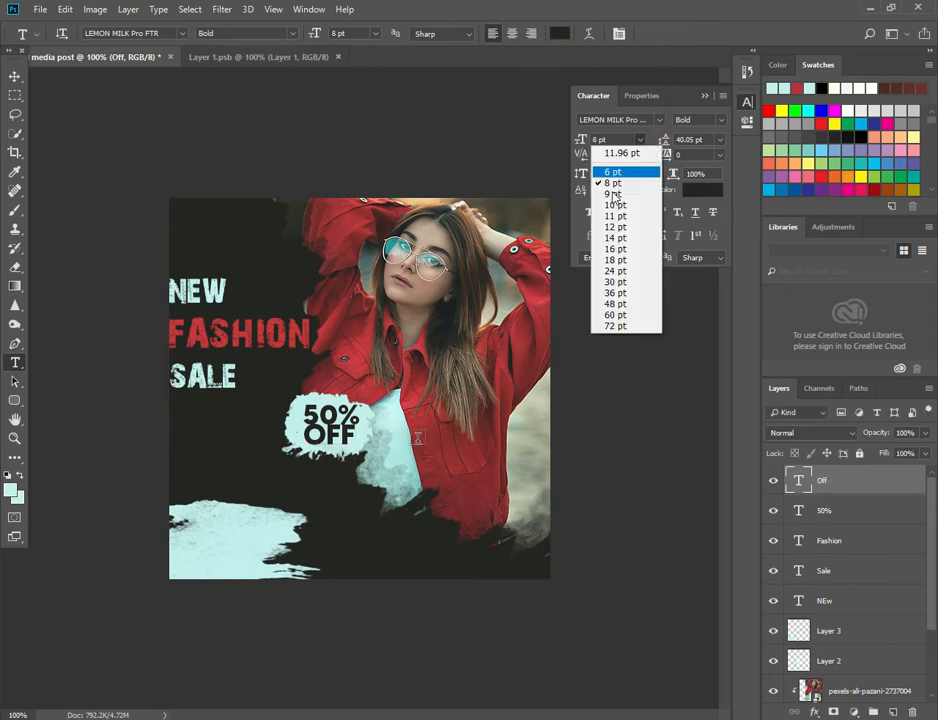
{"action": "left_click", "coordinate": [618, 172]}
{"action": "left_click", "coordinate": [704, 95]}
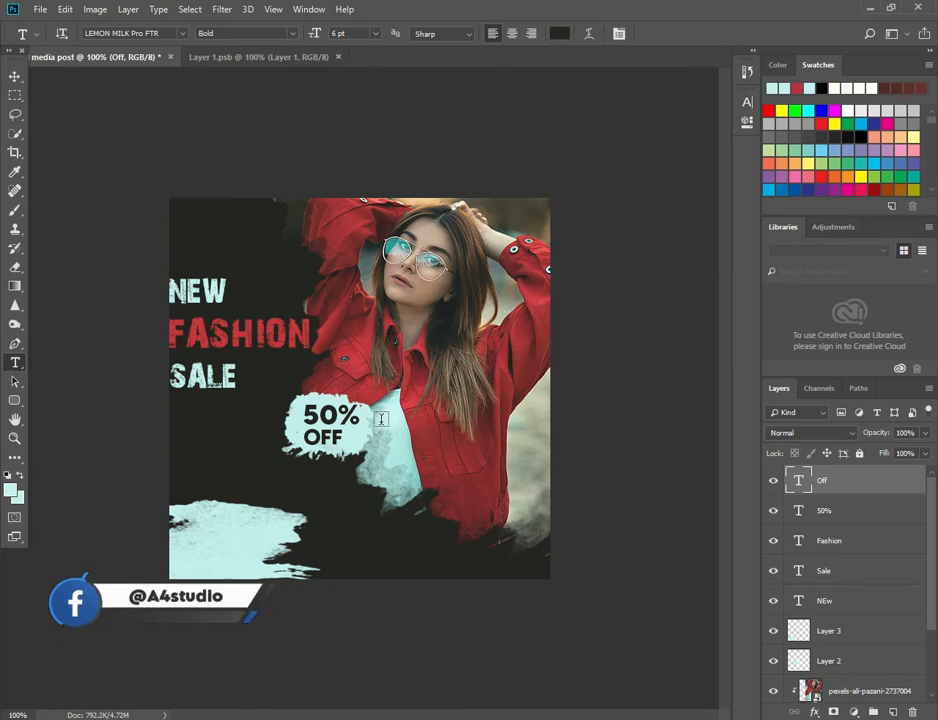
{"action": "key", "text": "v"}
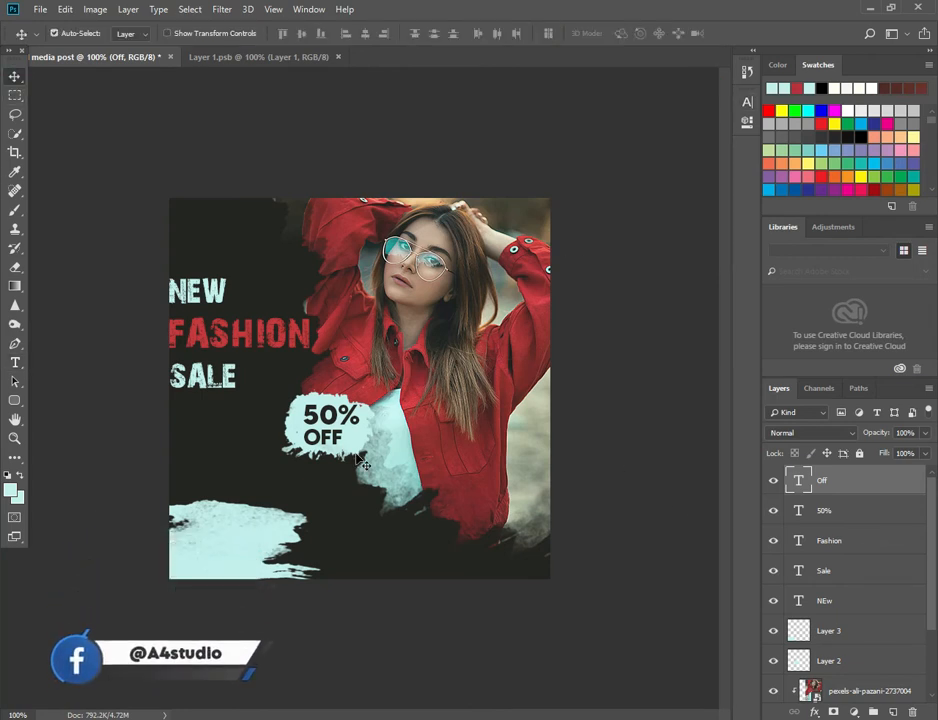
{"action": "left_click_drag", "start_coordinate": [372, 457], "coordinate": [367, 446]}
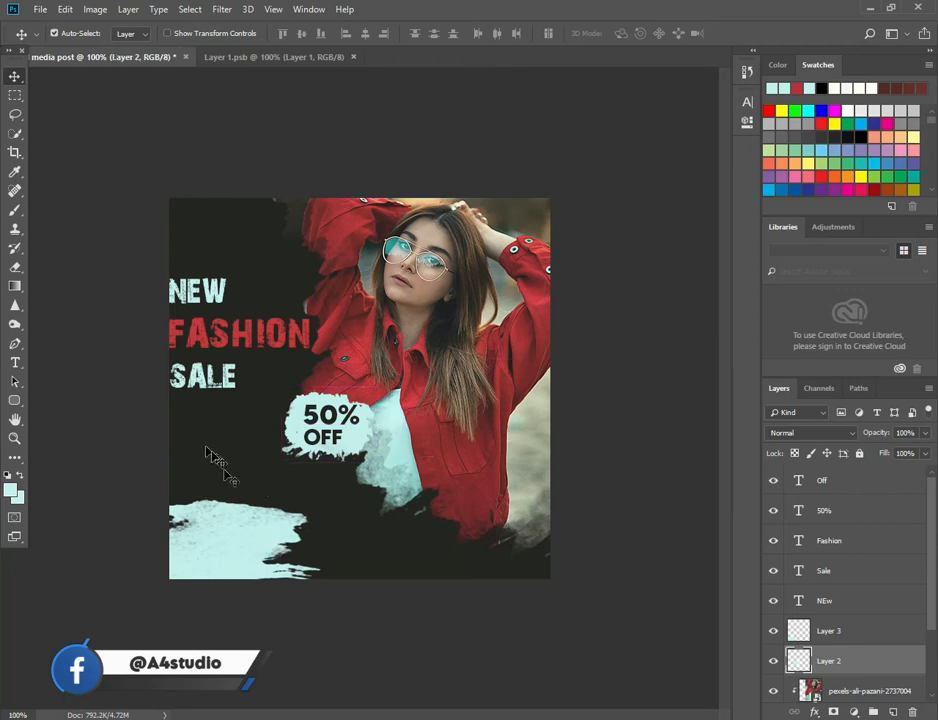
{"action": "left_click", "coordinate": [249, 560], "text": "ctrl"}
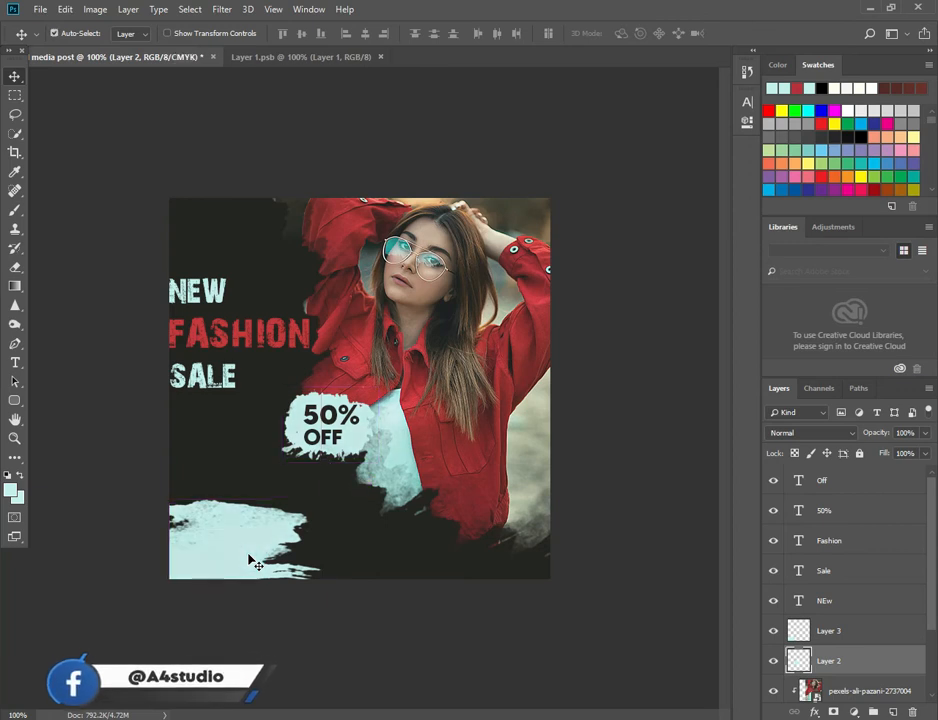
{"action": "key", "text": "ctrl+t"}
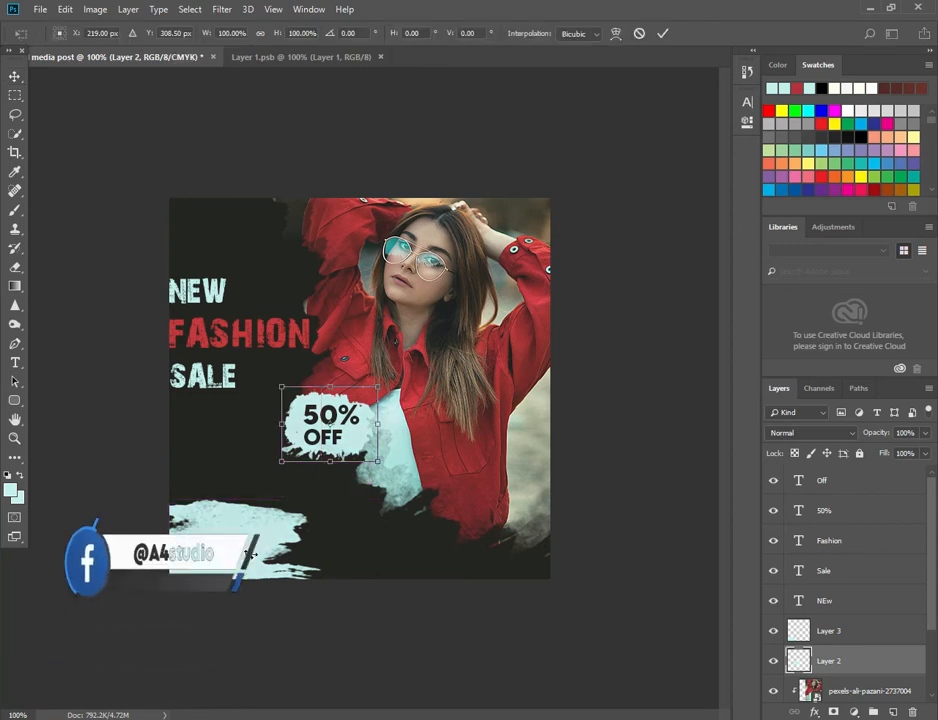
{"action": "left_click", "coordinate": [662, 38]}
Step: Stretch the cyan paint stroke in the canvas's lower left corner wider to the right and lower its top edge slightly
{"action": "left_click", "coordinate": [230, 540], "text": "ctrl"}
{"action": "key", "text": "ctrl+t"}
{"action": "left_click_drag", "start_coordinate": [317, 539], "coordinate": [360, 539]}
{"action": "left_click_drag", "start_coordinate": [264, 500], "coordinate": [264, 511]}
{"action": "left_click_drag", "start_coordinate": [359, 544], "coordinate": [367, 544]}
{"action": "left_click", "coordinate": [663, 33]}
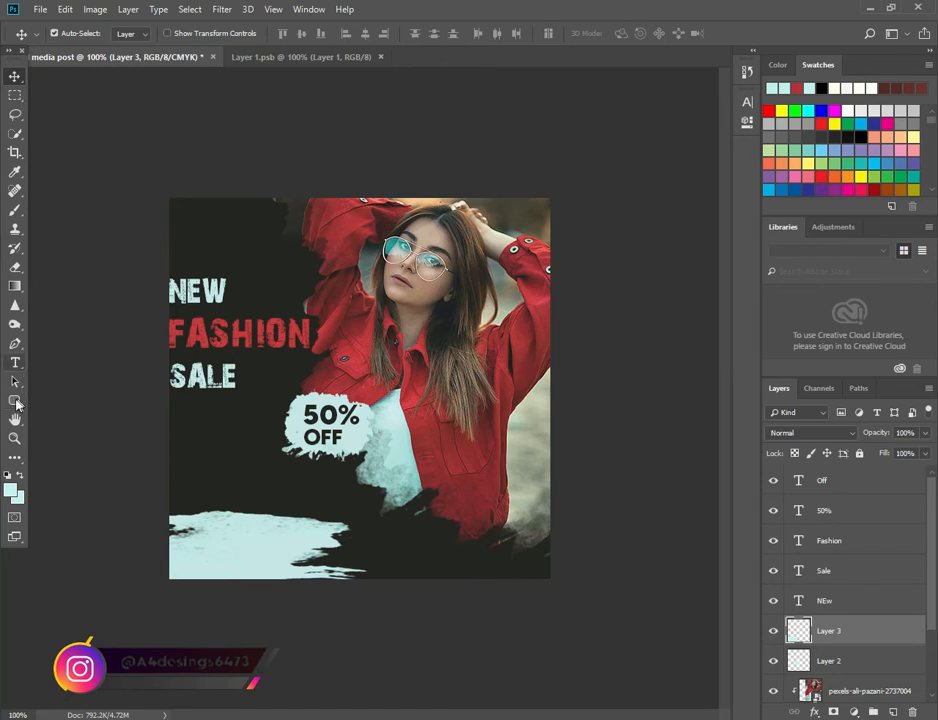
Step: Choose the 496 px rough paint-stroke brush and reduce its size to 250 px
{"action": "left_click", "coordinate": [15, 209]}
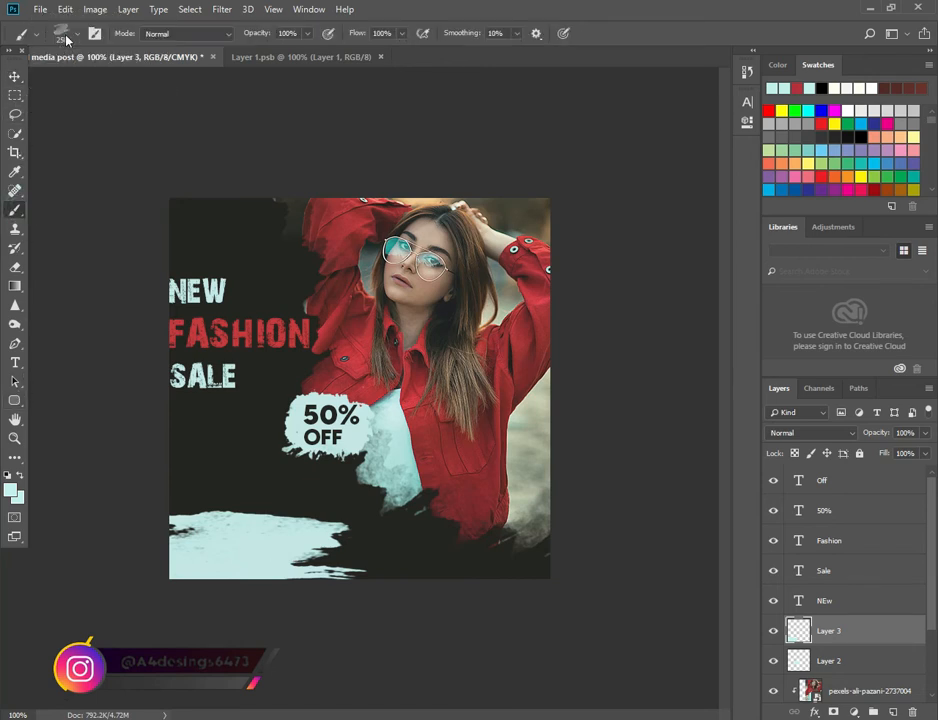
{"action": "left_click", "coordinate": [77, 33]}
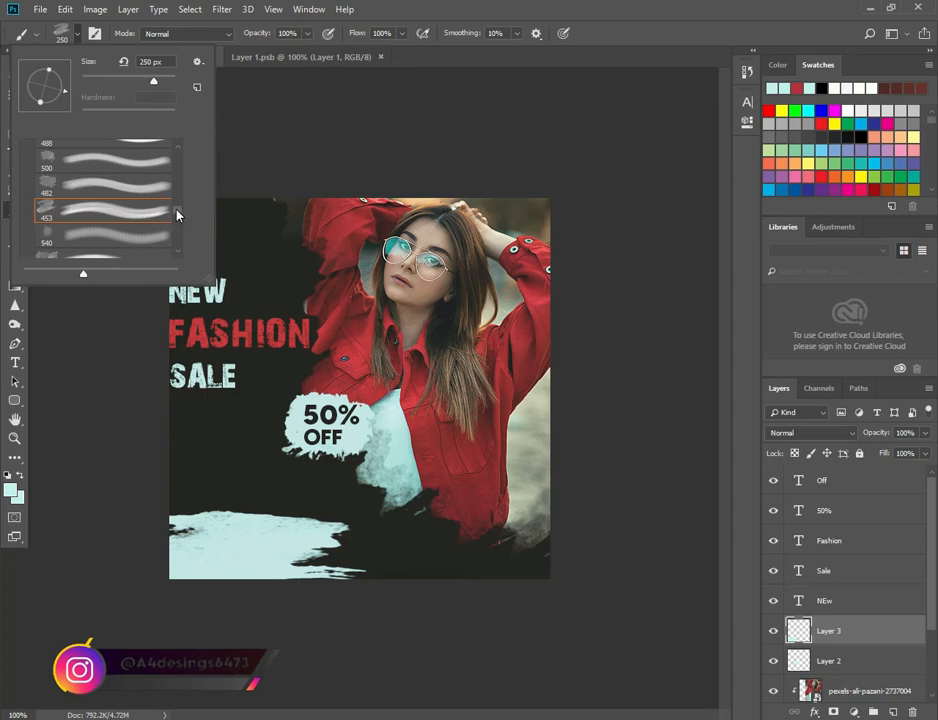
{"action": "scroll", "coordinate": [176, 207], "scroll_direction": "up", "scroll_amount": 1}
{"action": "scroll", "coordinate": [178, 204], "scroll_direction": "up", "scroll_amount": 5}
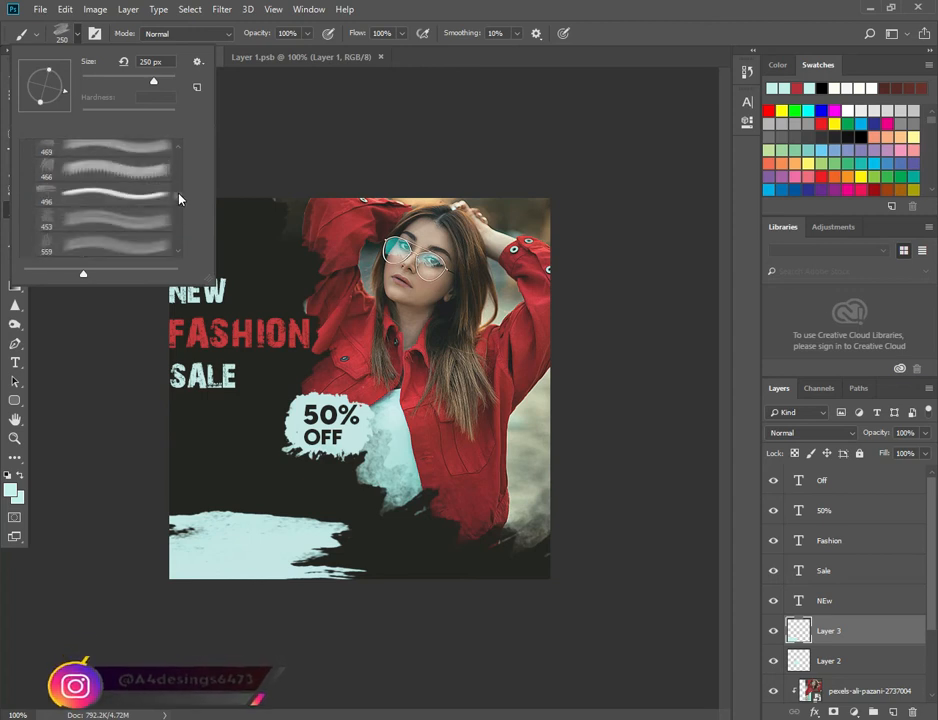
{"action": "scroll", "coordinate": [178, 200], "scroll_direction": "down", "scroll_amount": 2}
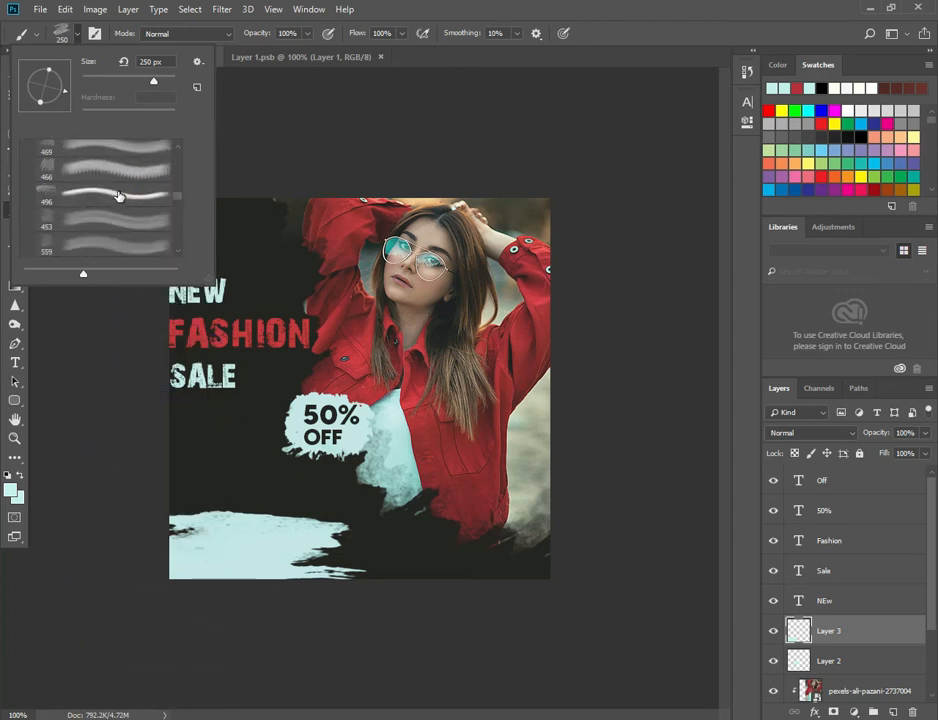
{"action": "left_click", "coordinate": [100, 195]}
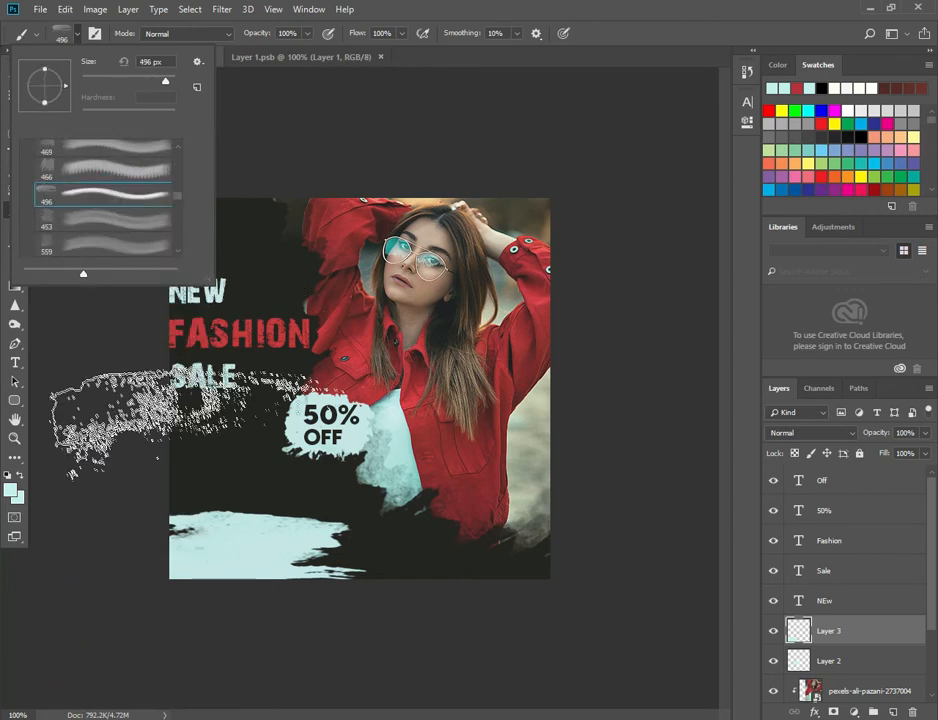
{"action": "left_click", "coordinate": [655, 27]}
{"action": "key", "text": "bracketleft"}
{"action": "key", "text": "bracketleft"}
{"action": "key", "text": "bracketleft"}
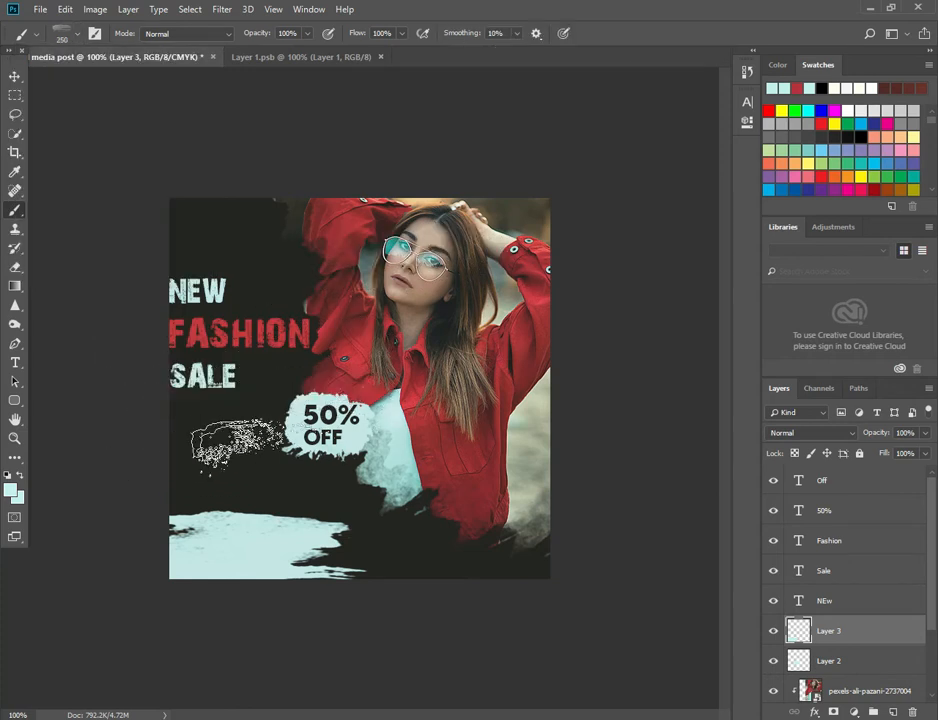
Step: Paint a red brush stroke on a new layer directly above the portrait photo and position it just below the SALE heading
{"action": "left_click", "coordinate": [870, 690]}
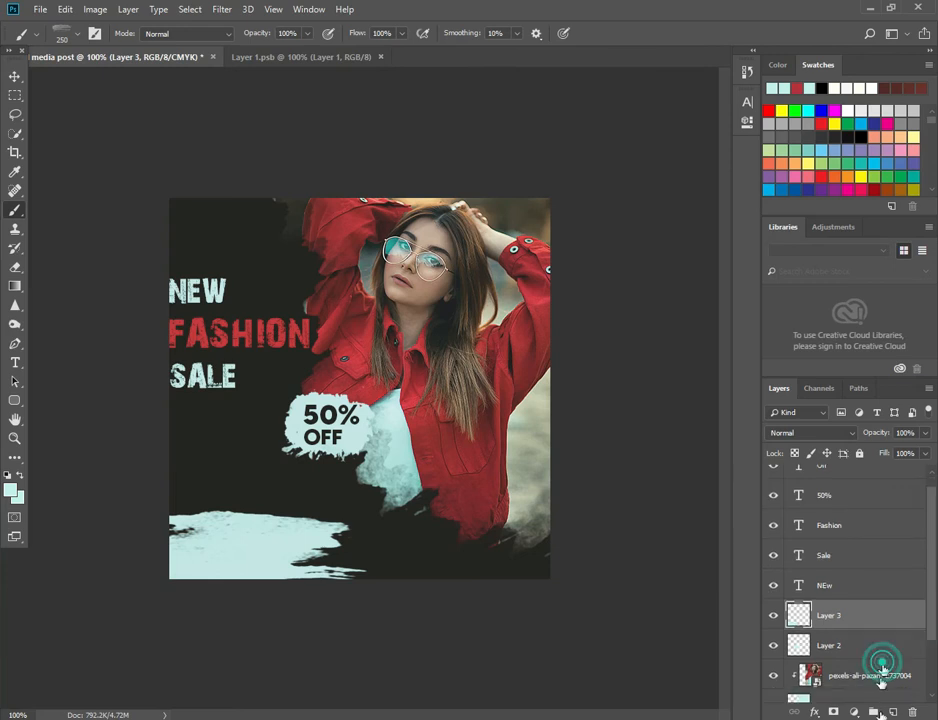
{"action": "left_click", "coordinate": [892, 712]}
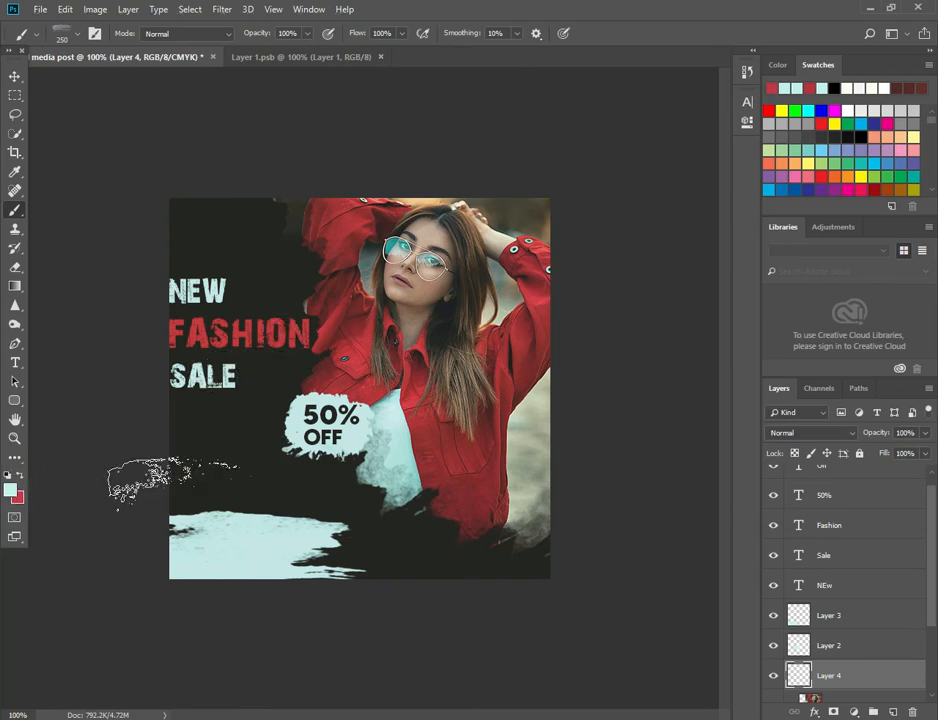
{"action": "left_click", "coordinate": [20, 475]}
{"action": "left_click", "coordinate": [248, 457]}
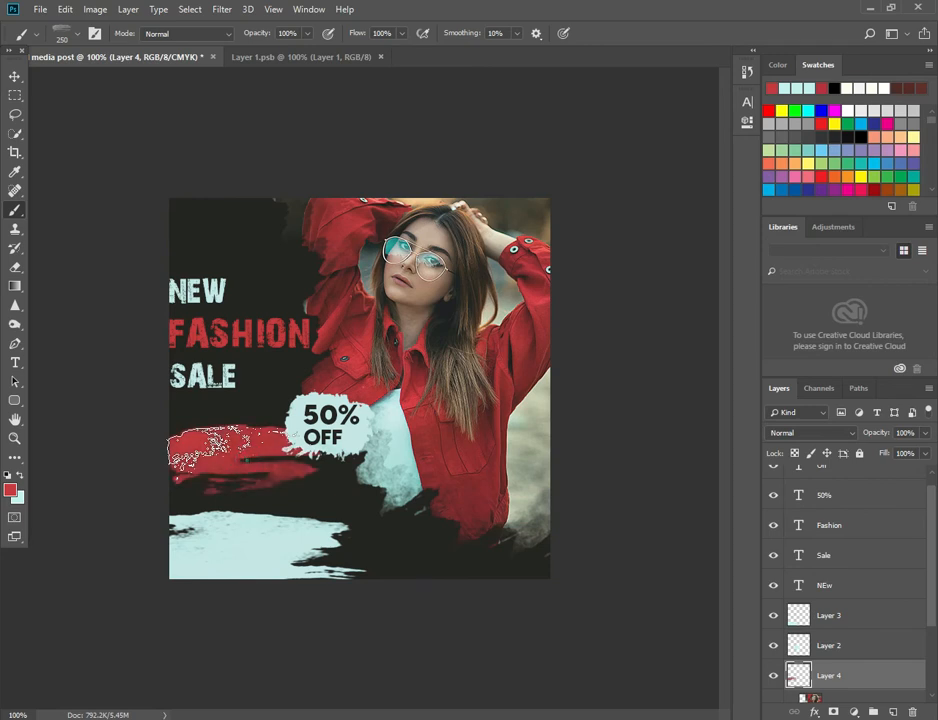
{"action": "left_click", "coordinate": [14, 76]}
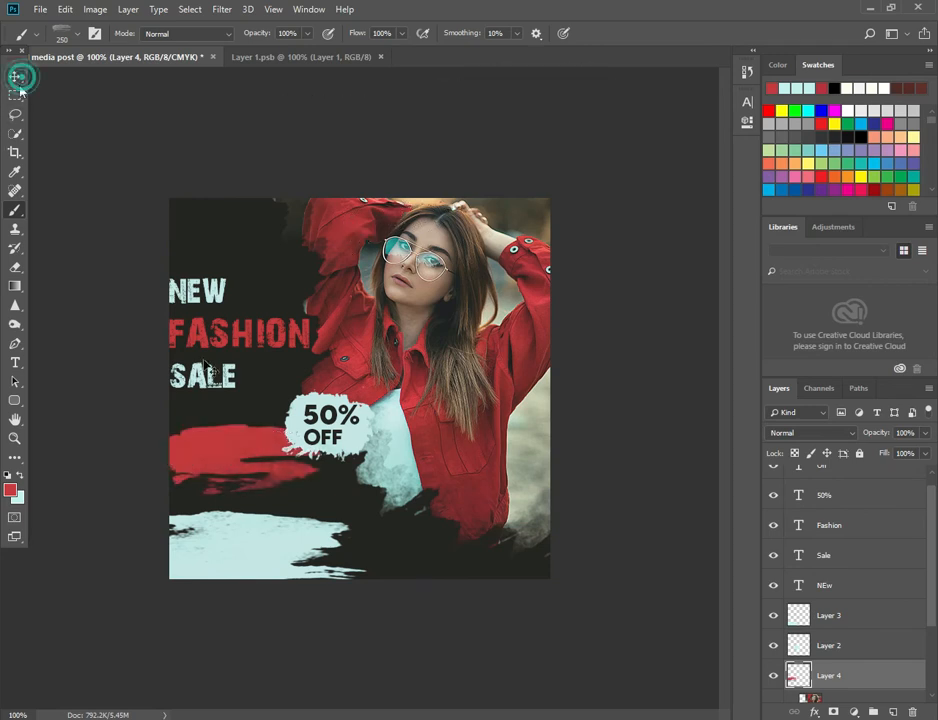
{"action": "left_click_drag", "start_coordinate": [248, 457], "coordinate": [228, 434]}
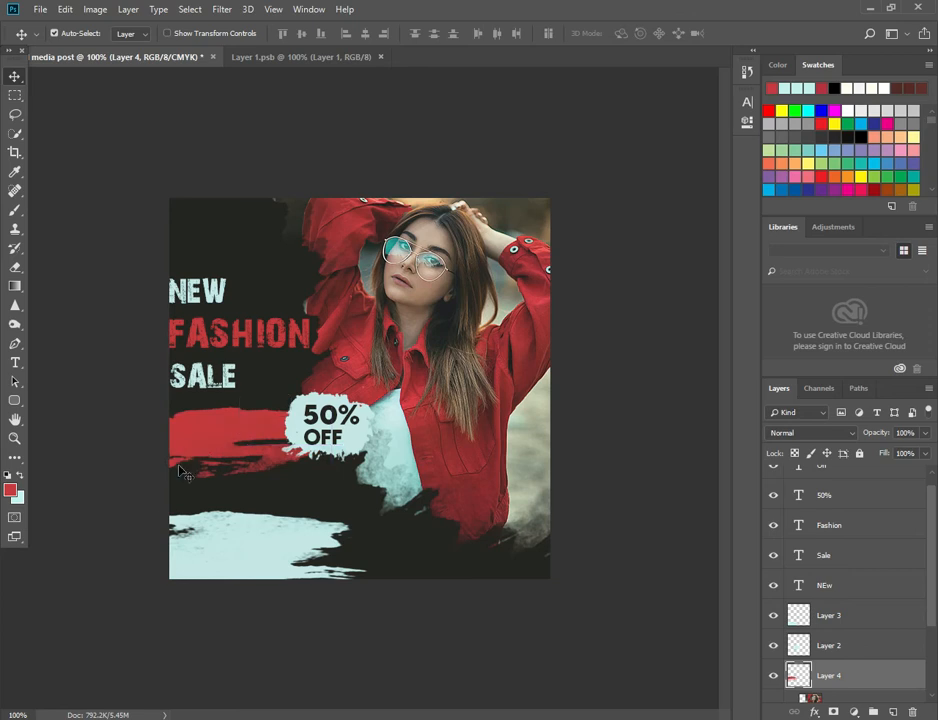
Step: Duplicate the SALE text onto the red paint stroke and change the copy's text to BUY NOW
{"action": "left_click", "coordinate": [210, 385]}
{"action": "left_click_drag", "start_coordinate": [210, 390], "coordinate": [221, 444]}
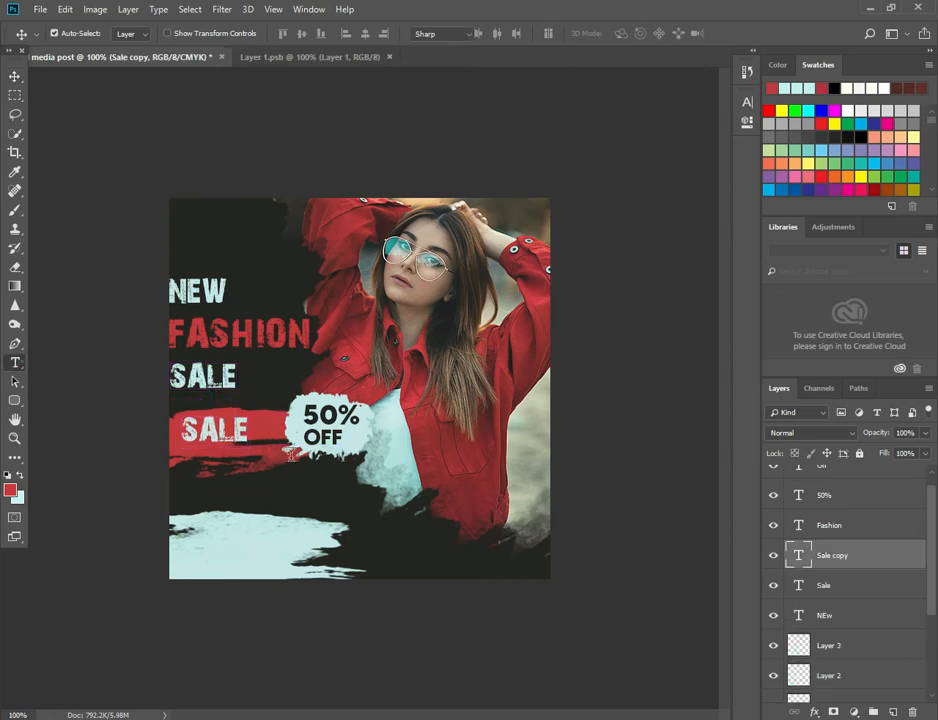
{"action": "left_click", "coordinate": [16, 364]}
{"action": "left_click", "coordinate": [246, 430]}
{"action": "key", "text": "BackSpace"}
{"action": "key", "text": "BackSpace"}
{"action": "key", "text": "BackSpace"}
{"action": "key", "text": "BackSpace"}
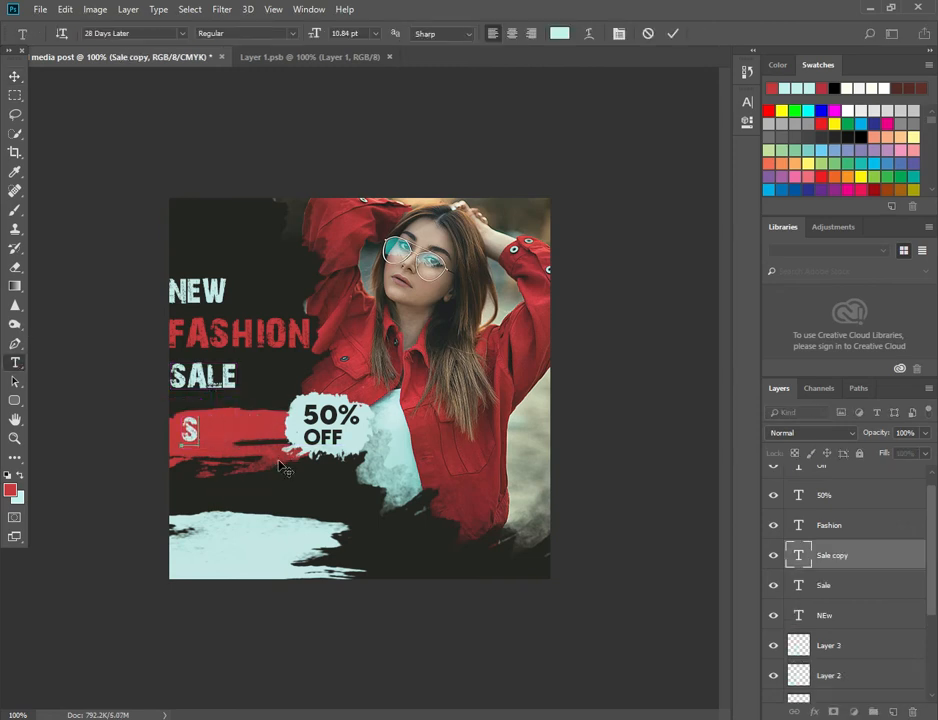
{"action": "type", "text": "UT"}
{"action": "key", "text": "BackSpace"}
{"action": "type", "text": "Y"}
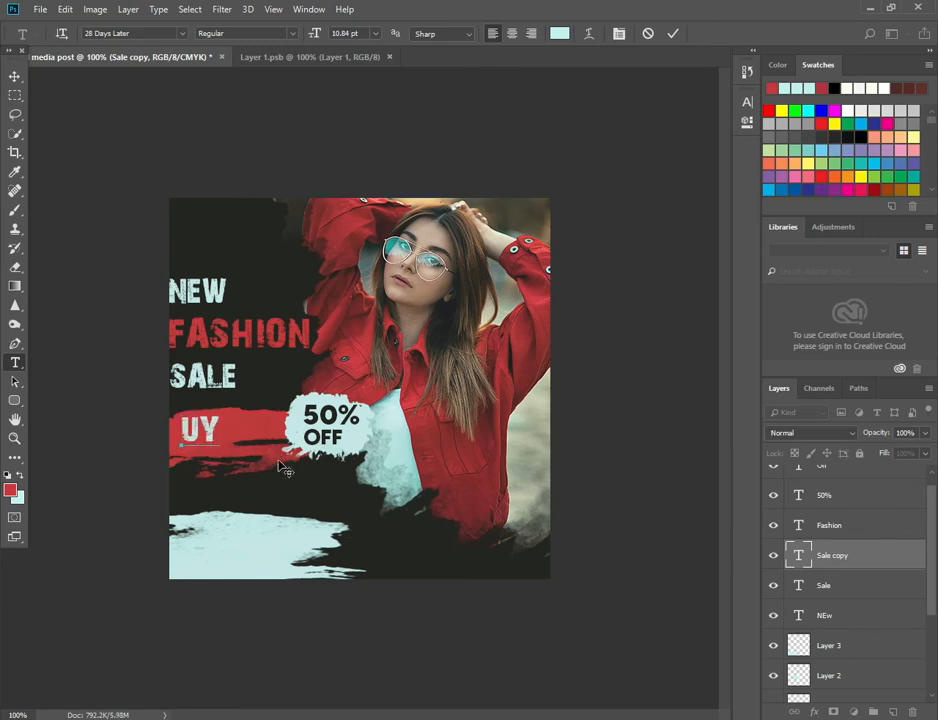
{"action": "key", "text": "BackSpace"}
{"action": "key", "text": "BackSpace"}
{"action": "type", "text": "BUY"}
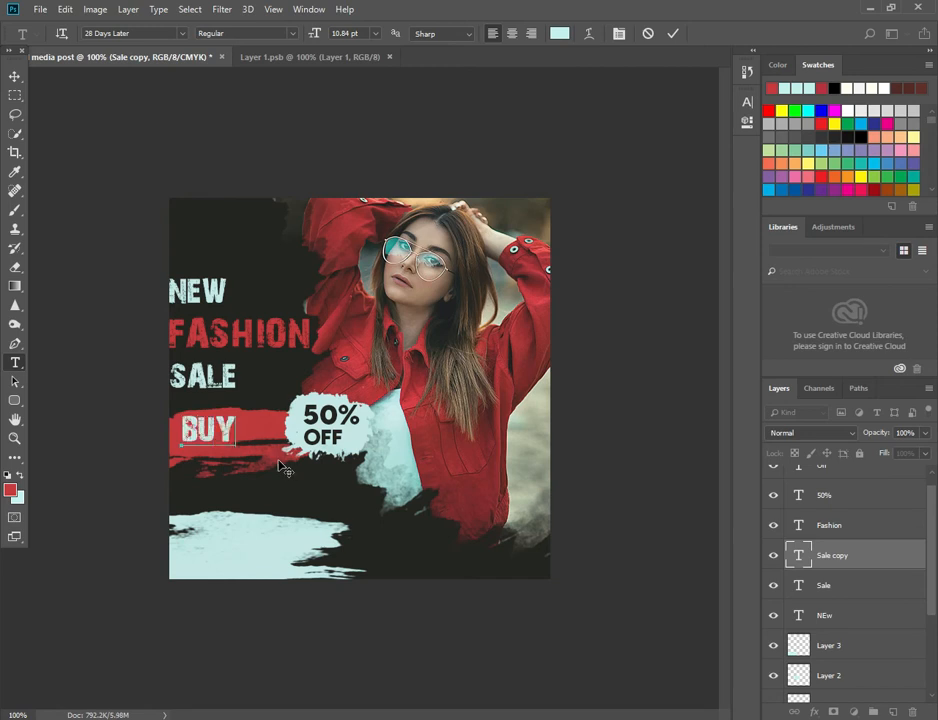
{"action": "type", "text": " NOW"}
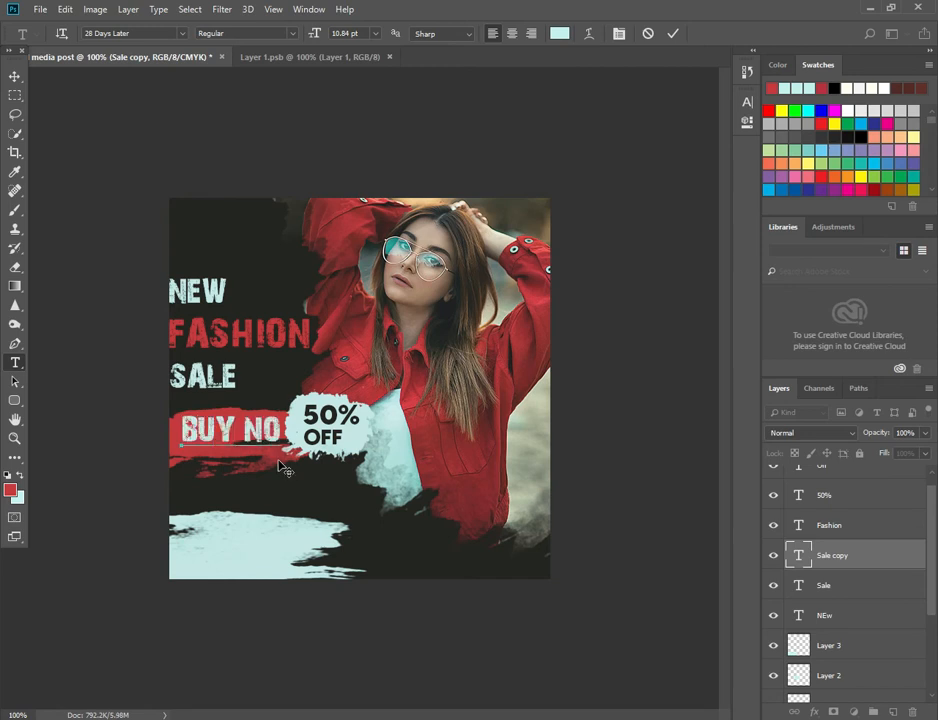
{"action": "left_click", "coordinate": [15, 76]}
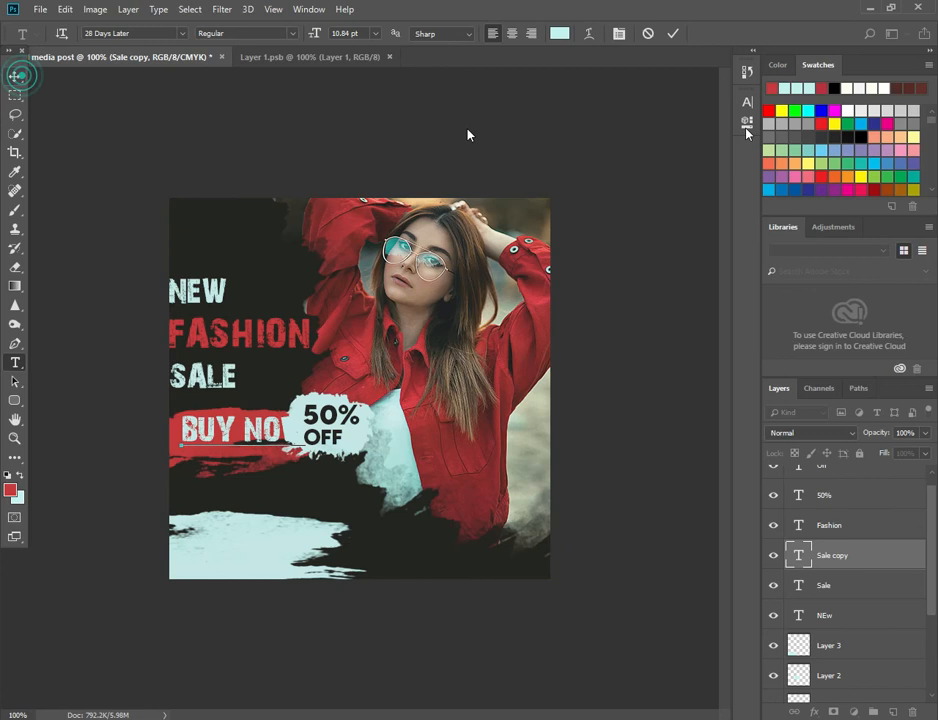
Step: Recolour the BUY NOW text to near-black #171614
{"action": "left_click", "coordinate": [747, 101]}
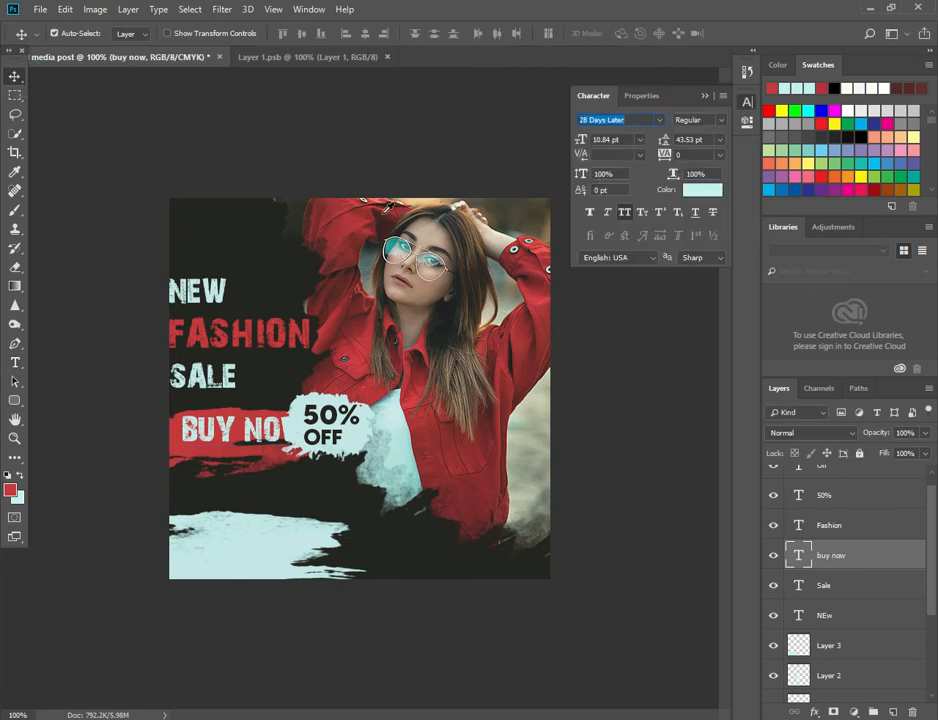
{"action": "left_click", "coordinate": [702, 189]}
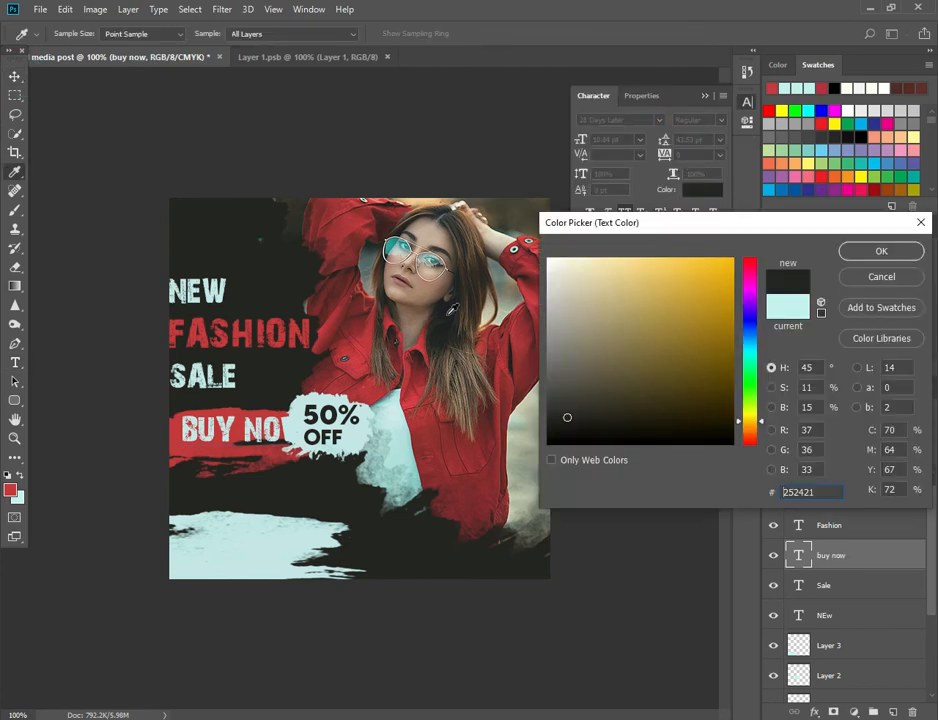
{"action": "left_click", "coordinate": [900, 257]}
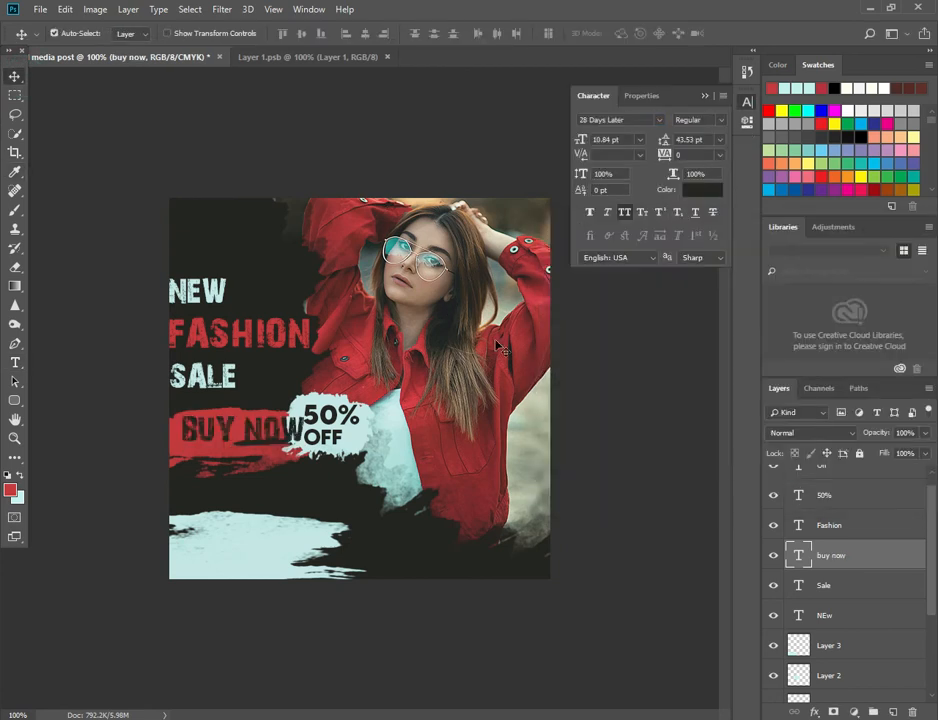
{"action": "left_click", "coordinate": [694, 190]}
{"action": "left_click", "coordinate": [569, 428]}
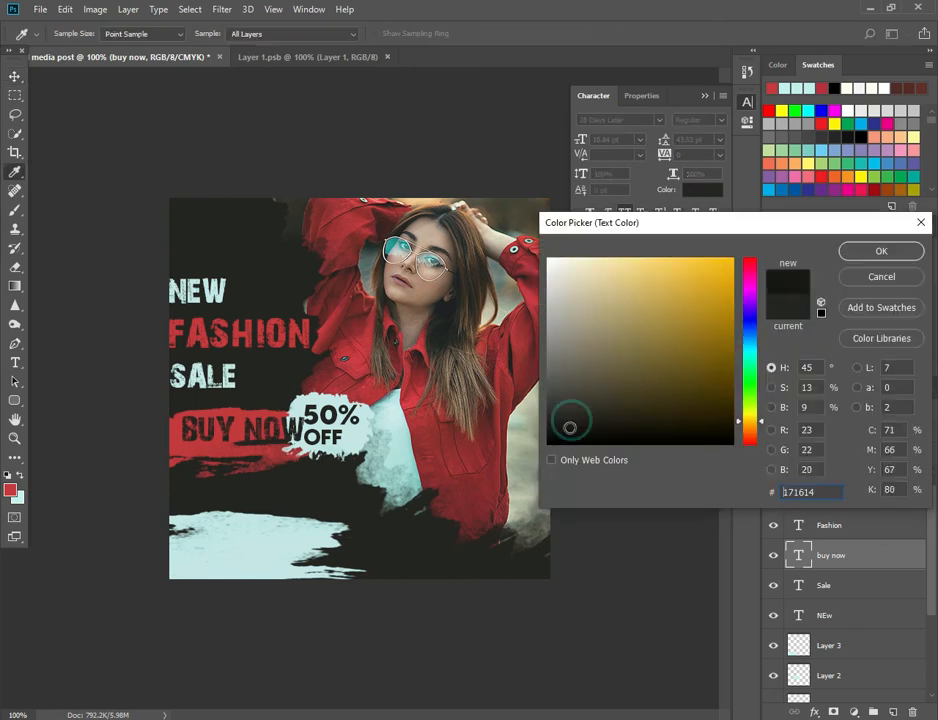
{"action": "left_click", "coordinate": [872, 252]}
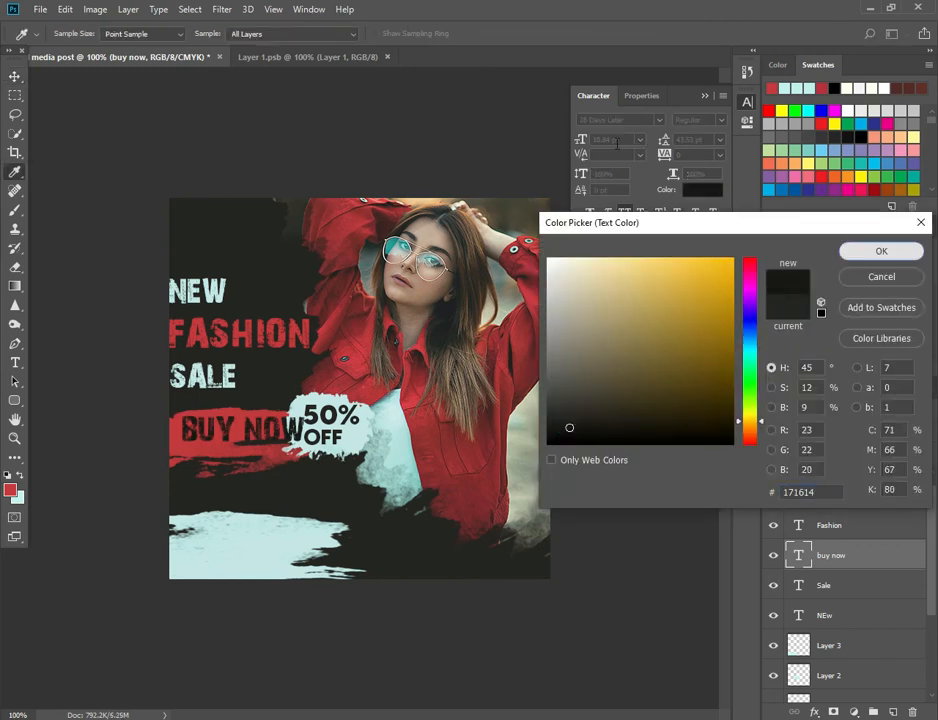
Step: Set the BUY NOW text's font size to 8 pt and shift the text and red stroke left, in line with the headings
{"action": "left_click", "coordinate": [640, 139]}
{"action": "left_click", "coordinate": [613, 170]}
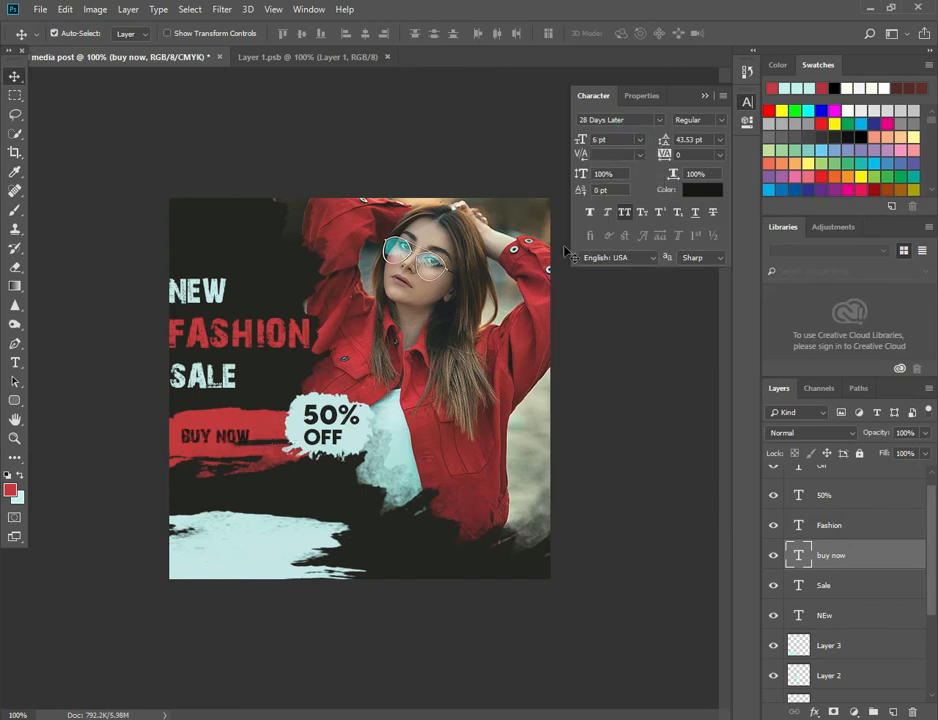
{"action": "left_click", "coordinate": [640, 141]}
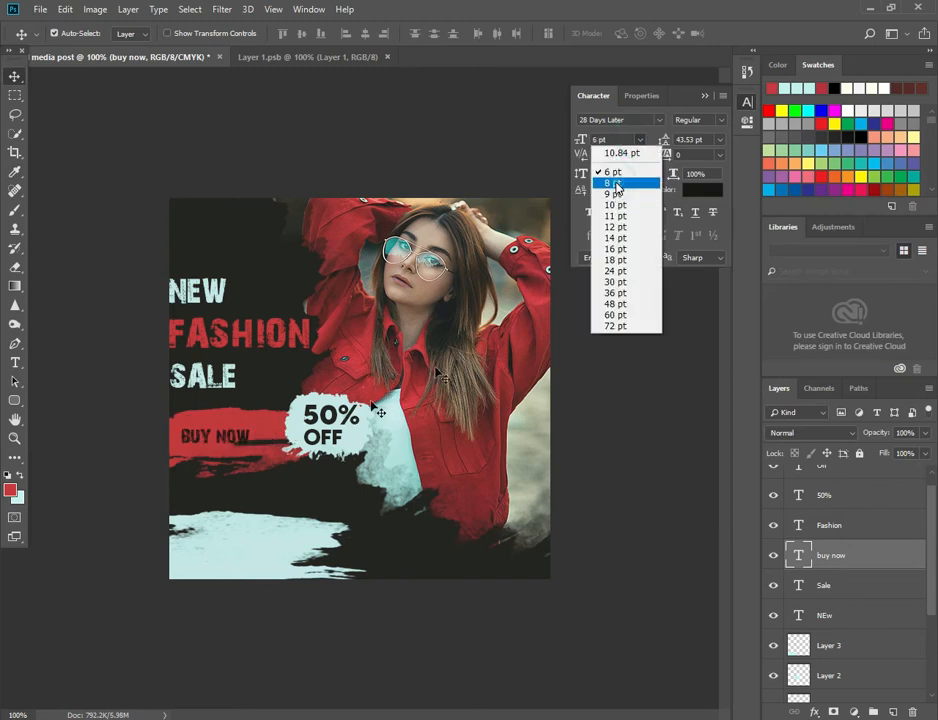
{"action": "left_click", "coordinate": [613, 183]}
{"action": "mouse_move", "coordinate": [268, 440]}
{"action": "left_mouse_down"}
{"action": "mouse_move", "coordinate": [283, 433]}
{"action": "mouse_move", "coordinate": [245, 434]}
{"action": "left_mouse_up"}
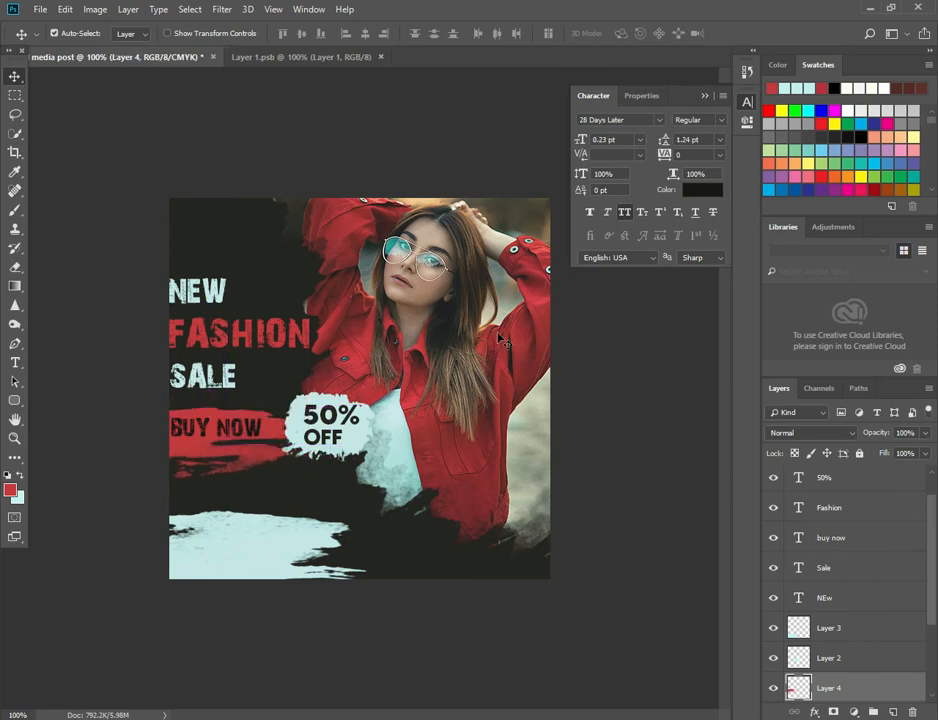
{"action": "left_click", "coordinate": [706, 96]}
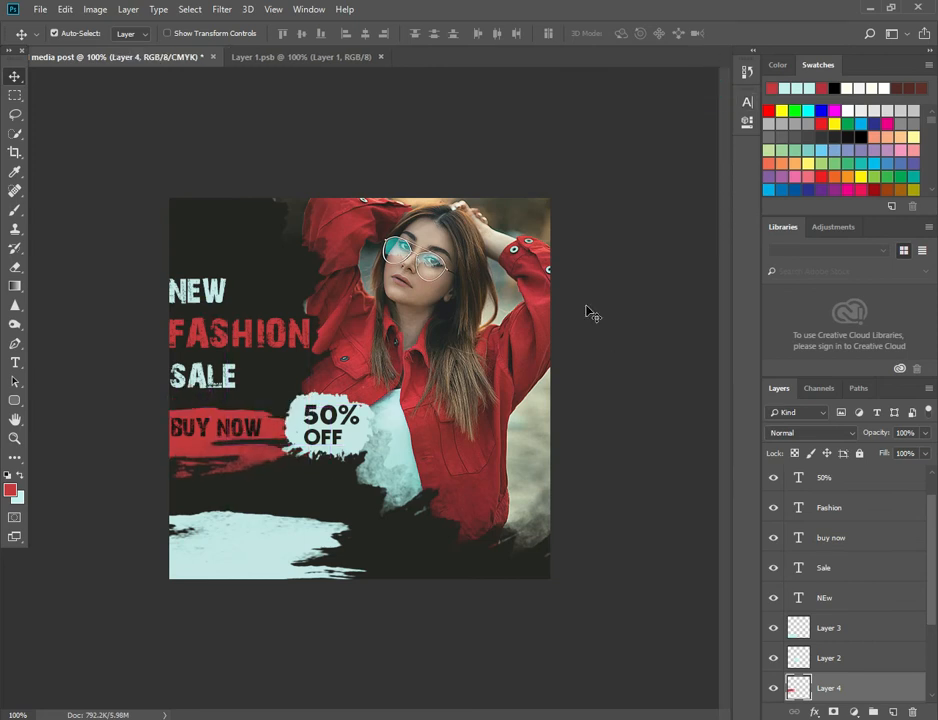
Step: Move the 50% text, the OFF text and their cyan paint blot together slightly down and to the right
{"action": "left_click", "coordinate": [334, 429]}
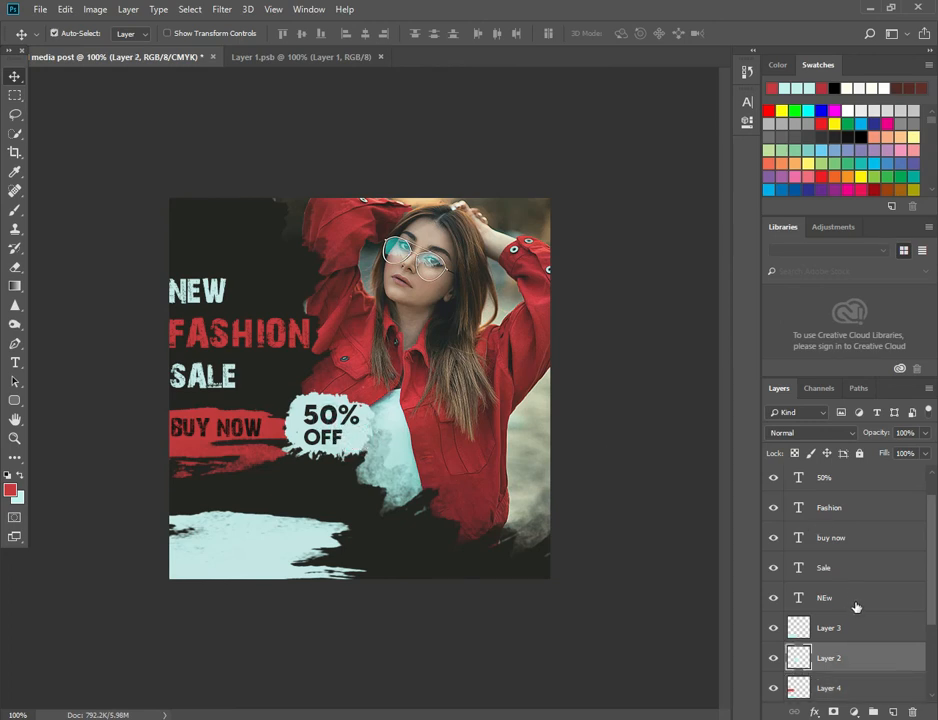
{"action": "left_click", "coordinate": [879, 482], "text": "ctrl"}
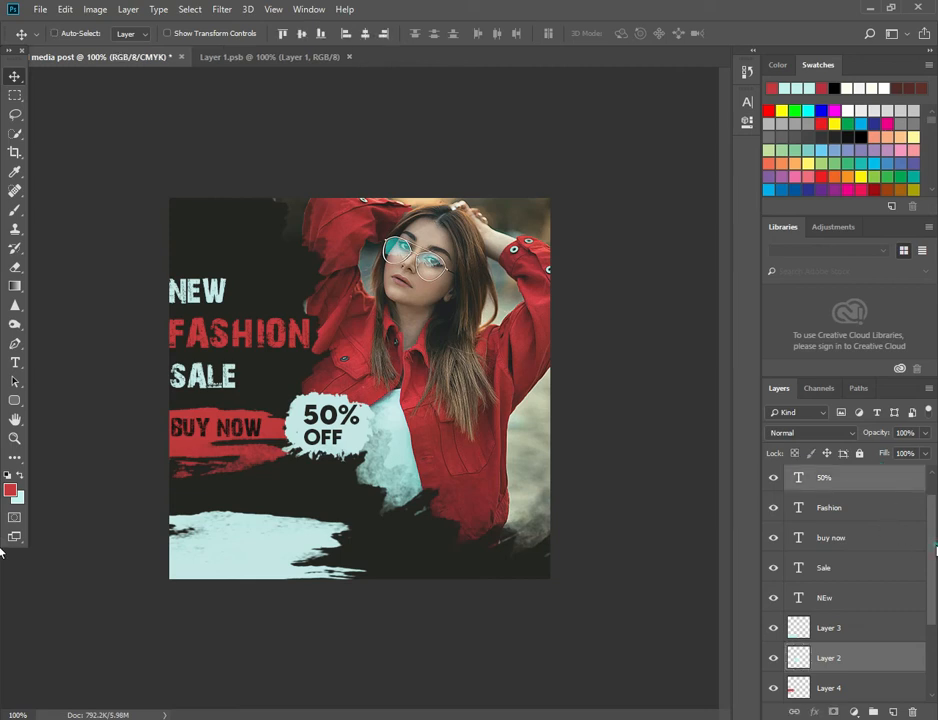
{"action": "left_click_drag", "start_coordinate": [935, 549], "coordinate": [936, 534]}
{"action": "left_click", "coordinate": [853, 482], "text": "ctrl"}
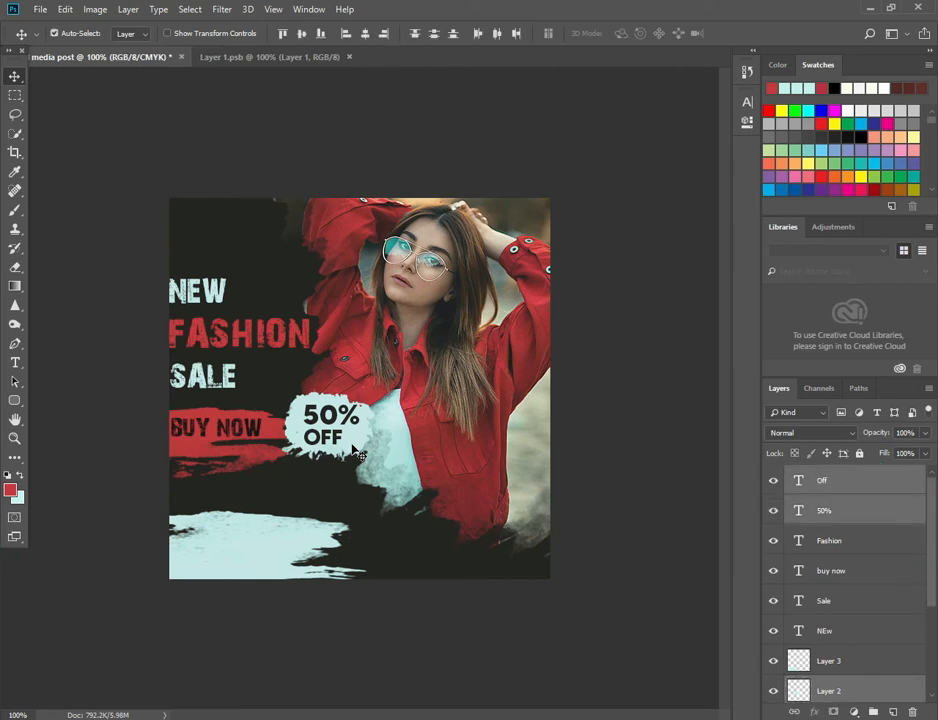
{"action": "left_click_drag", "start_coordinate": [355, 452], "coordinate": [368, 467]}
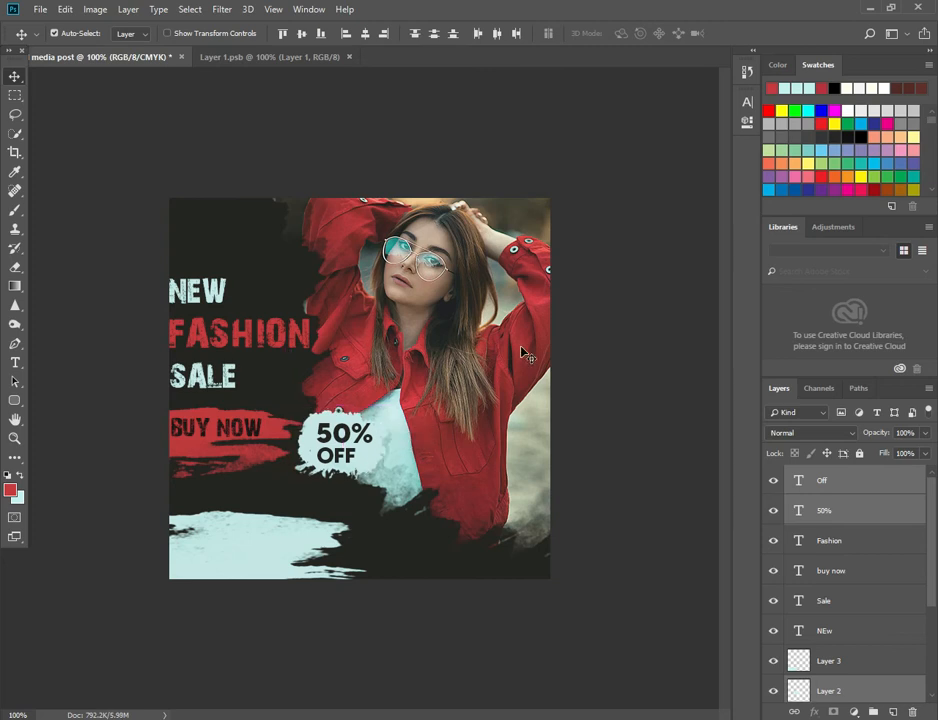
Step: Recolour the BUY NOW text to the light cyan #c3f0ed sampled from the badge and collapse the character settings
{"action": "left_click", "coordinate": [19, 78]}
{"action": "left_click", "coordinate": [258, 445]}
{"action": "left_click", "coordinate": [251, 430]}
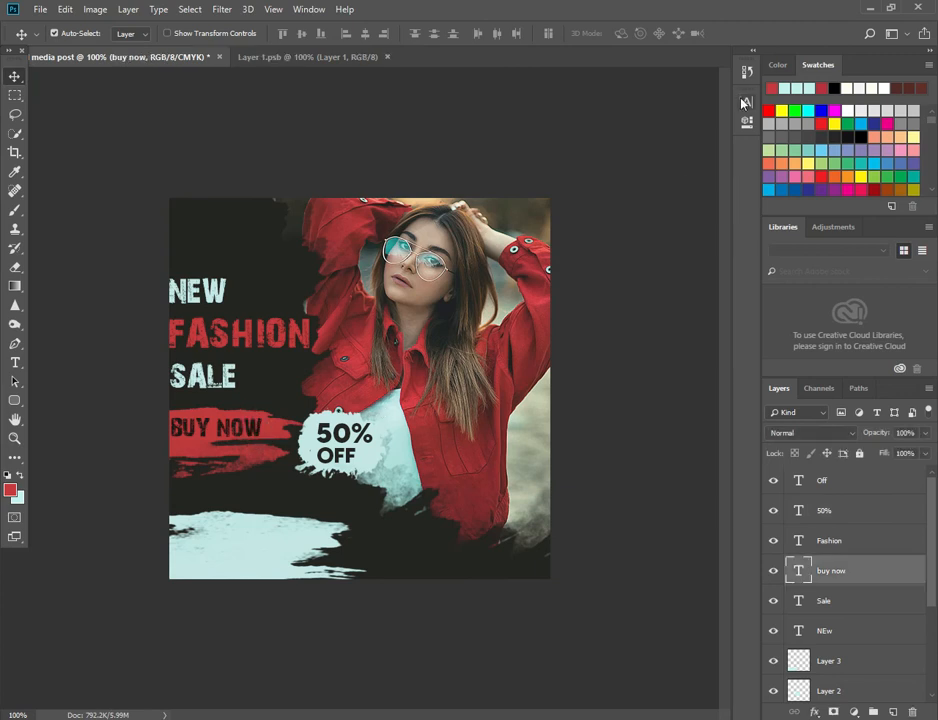
{"action": "left_click", "coordinate": [745, 101]}
{"action": "left_click", "coordinate": [702, 189]}
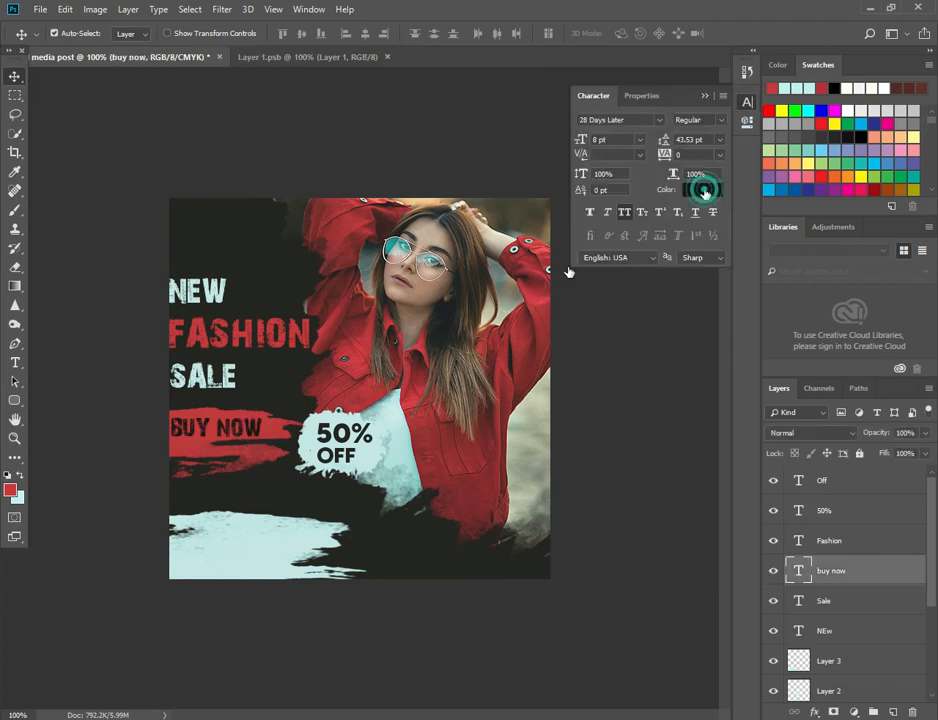
{"action": "left_click", "coordinate": [353, 415]}
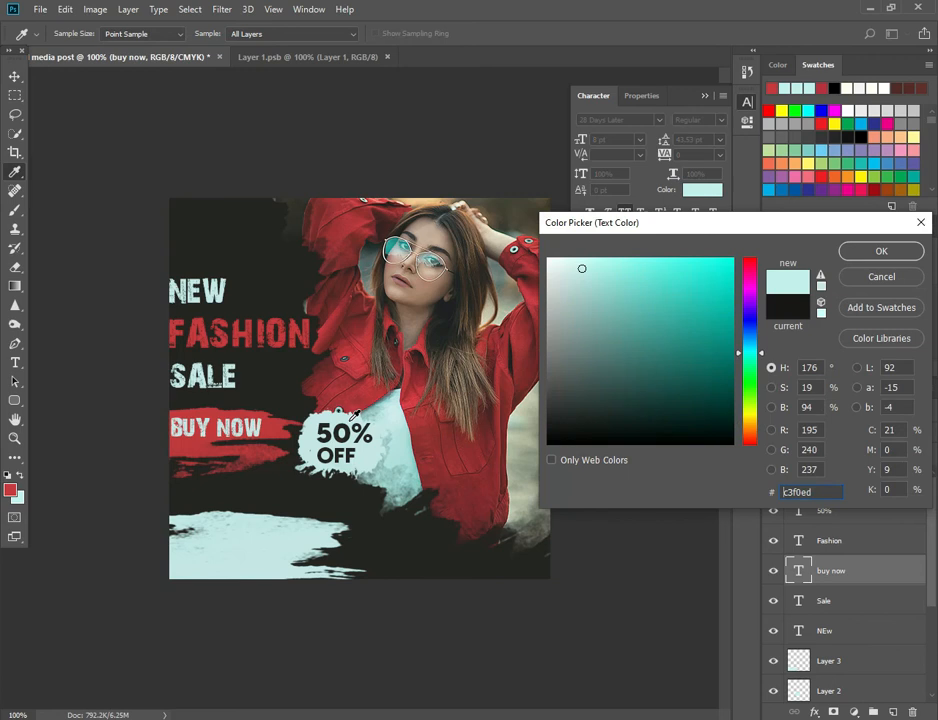
{"action": "left_click", "coordinate": [868, 249]}
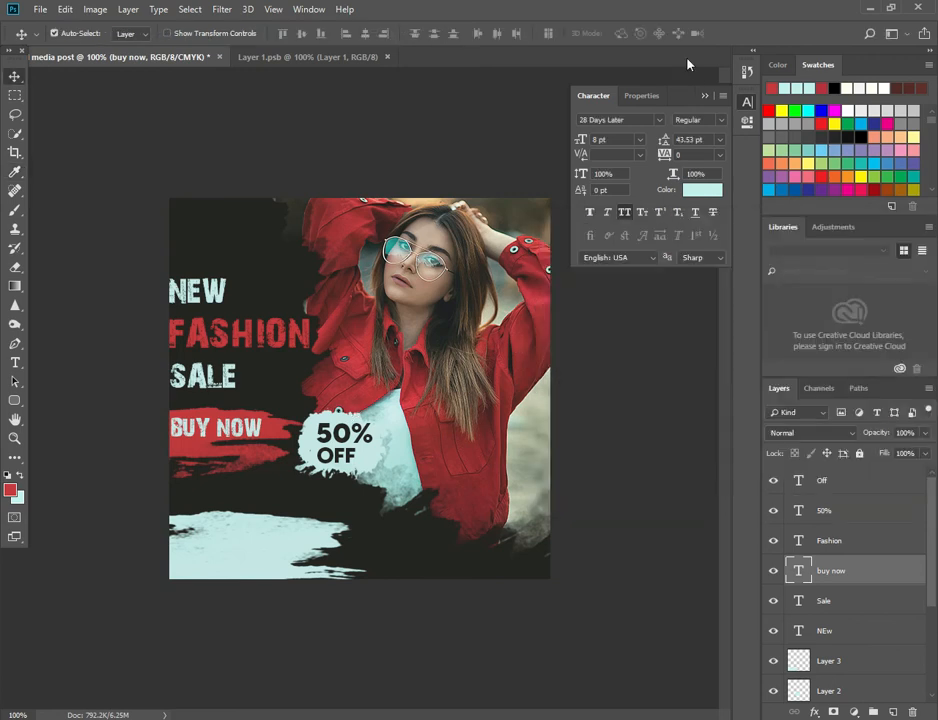
{"action": "left_click", "coordinate": [708, 95]}
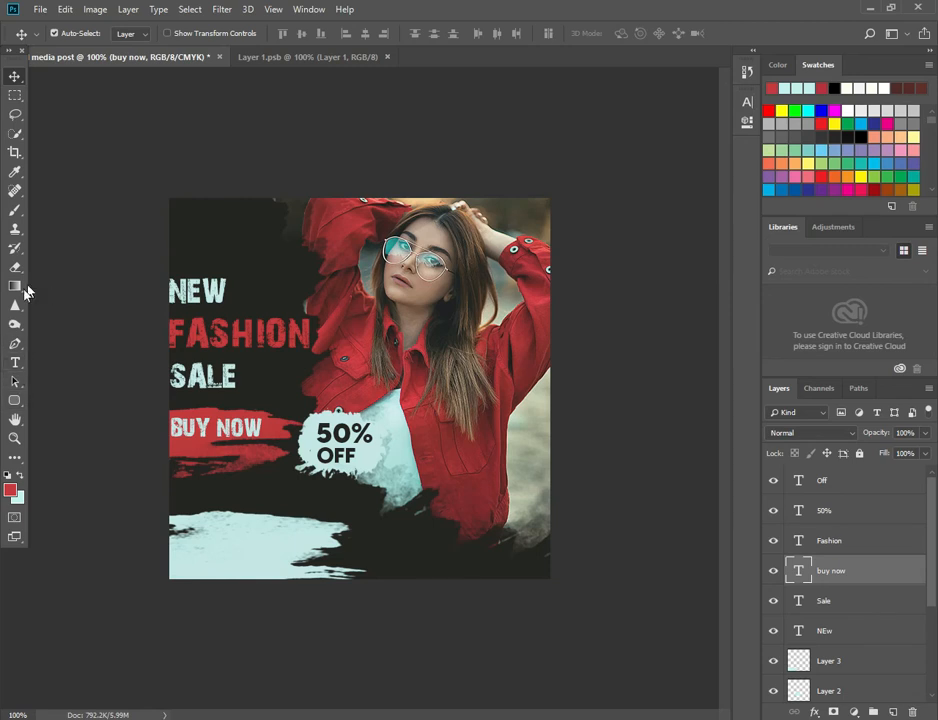
Step: Add a new empty layer directly above Layer 3, beneath the heading texts
{"action": "key", "text": "j"}
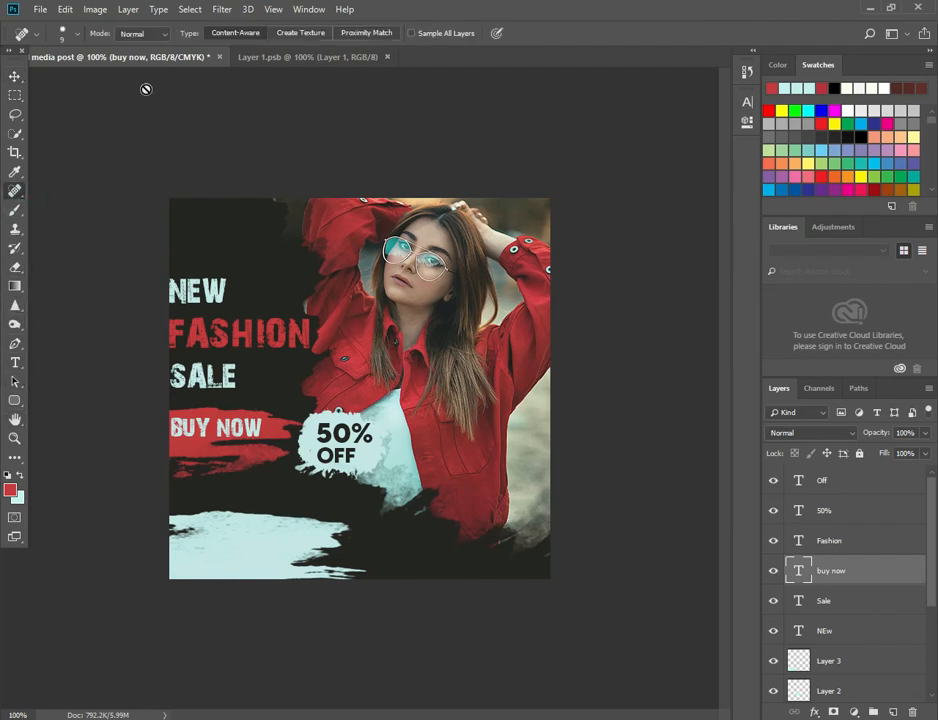
{"action": "left_click", "coordinate": [61, 36]}
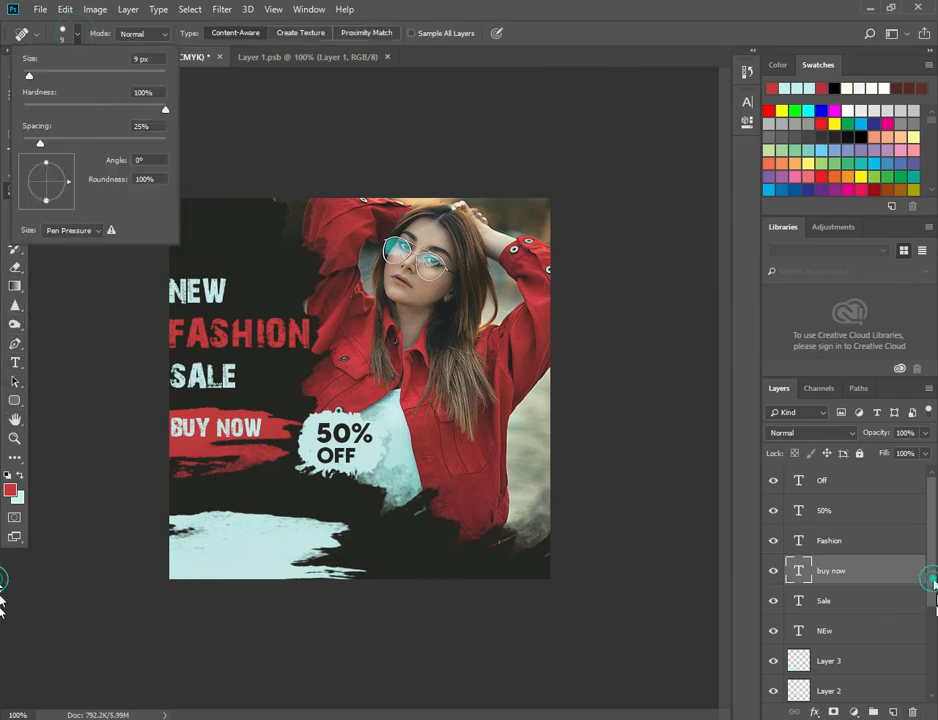
{"action": "left_click_drag", "start_coordinate": [933, 582], "coordinate": [933, 609]}
{"action": "left_click", "coordinate": [859, 615]}
{"action": "left_click", "coordinate": [893, 712]}
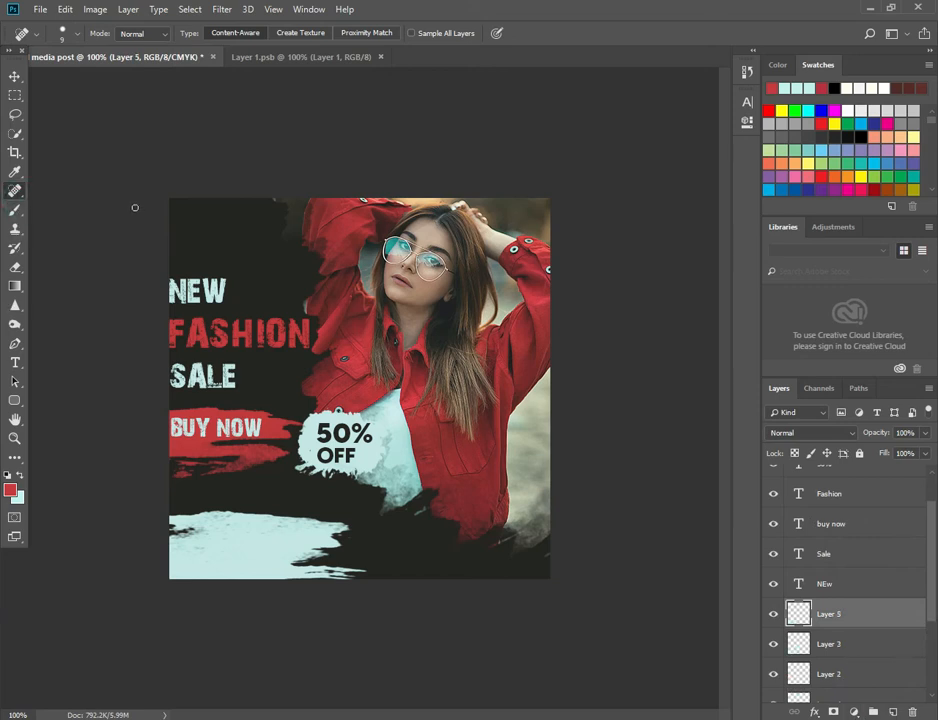
{"action": "left_click", "coordinate": [81, 37]}
{"action": "left_click", "coordinate": [36, 33]}
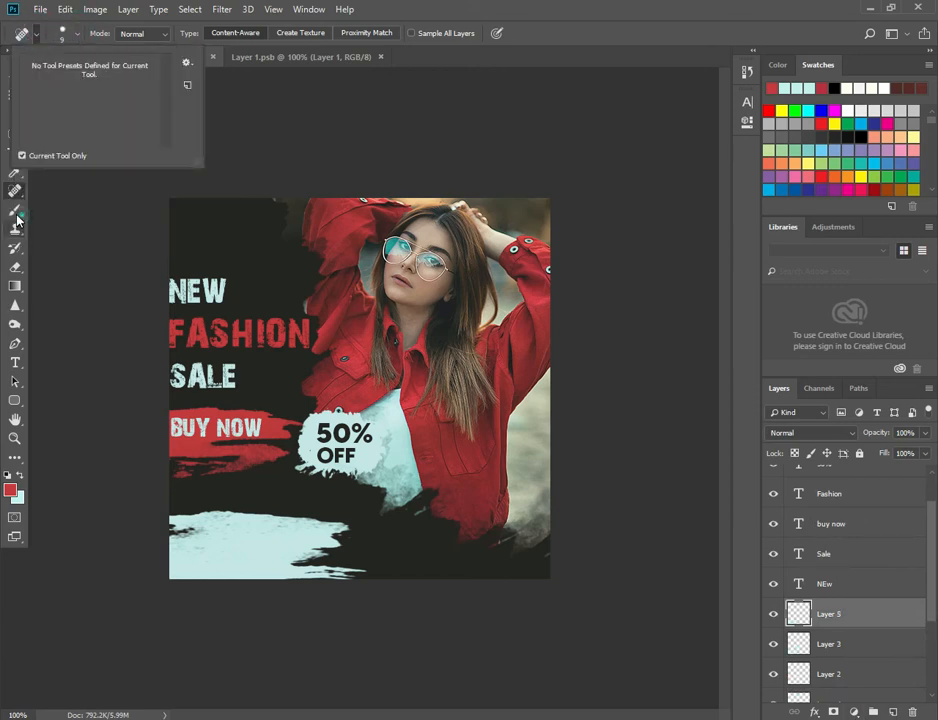
Step: Choose the 466 px rough splatter brush and set its opacity to 46% and flow to 50%
{"action": "left_click", "coordinate": [16, 213]}
{"action": "left_click", "coordinate": [62, 33]}
{"action": "left_click", "coordinate": [115, 166]}
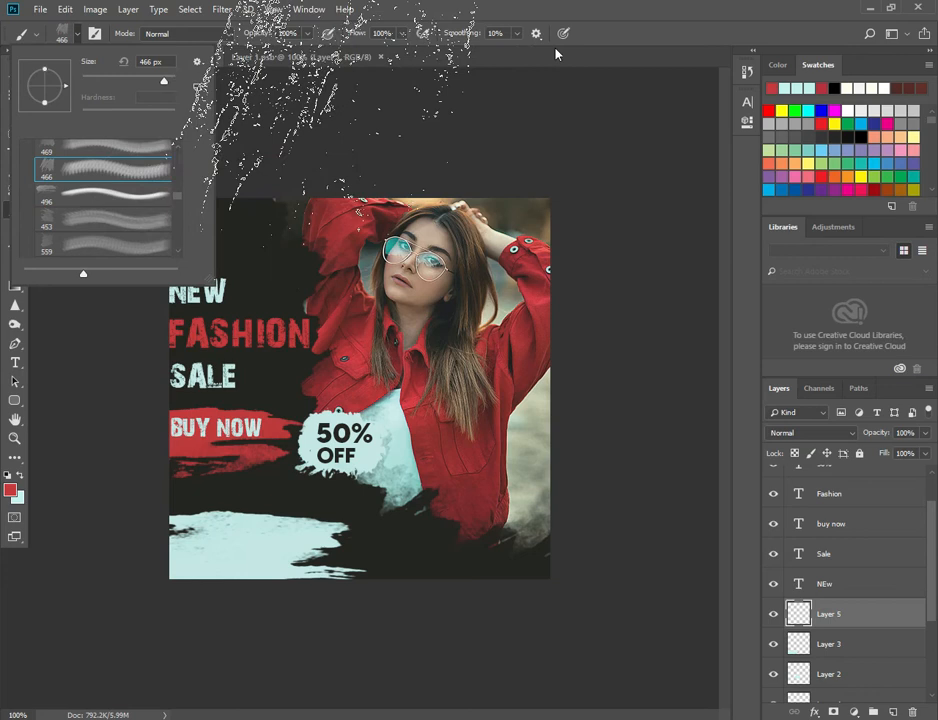
{"action": "left_click", "coordinate": [592, 36]}
{"action": "left_click", "coordinate": [307, 34]}
{"action": "left_click_drag", "start_coordinate": [307, 49], "coordinate": [271, 50]}
{"action": "left_click", "coordinate": [402, 35]}
{"action": "left_click_drag", "start_coordinate": [403, 50], "coordinate": [368, 50]}
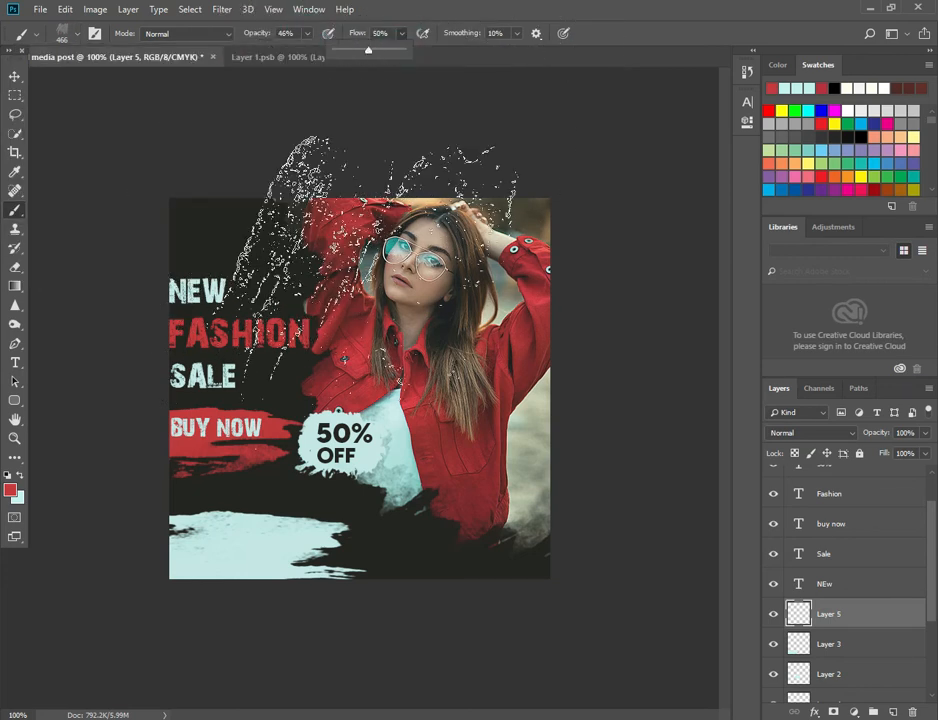
Step: Stamp light cyan splatter texture over the dark area above the headings with the brush reduced to 400 px, undoing the overly strong dab
{"action": "key", "text": "x"}
{"action": "left_click", "coordinate": [270, 238]}
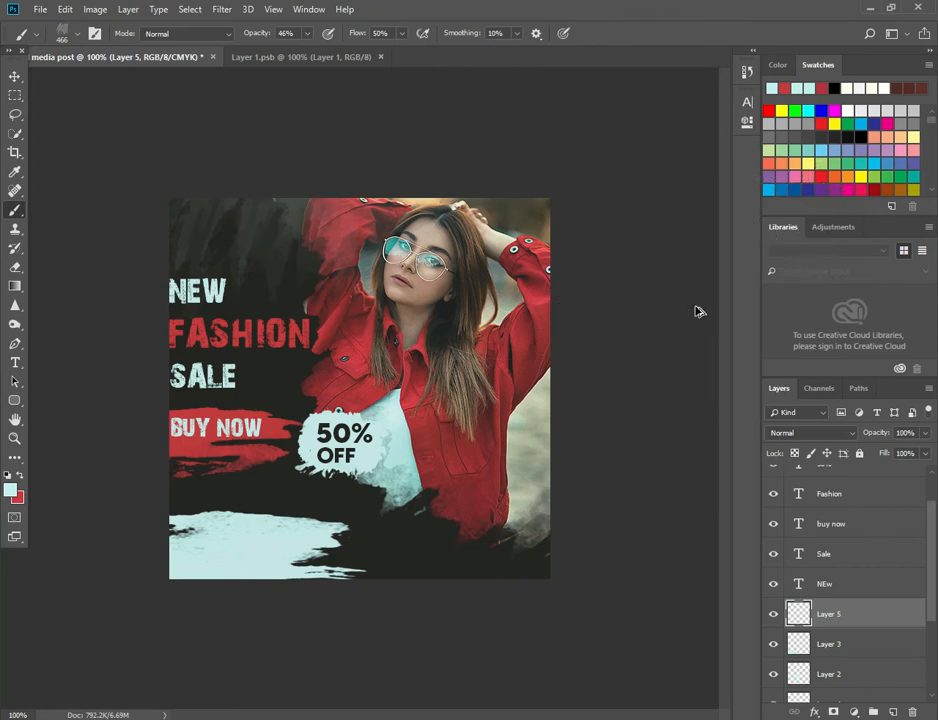
{"action": "key", "text": "bracketleft"}
{"action": "key", "text": "bracketleft"}
{"action": "key", "text": "bracketright"}
{"action": "left_click", "coordinate": [288, 173]}
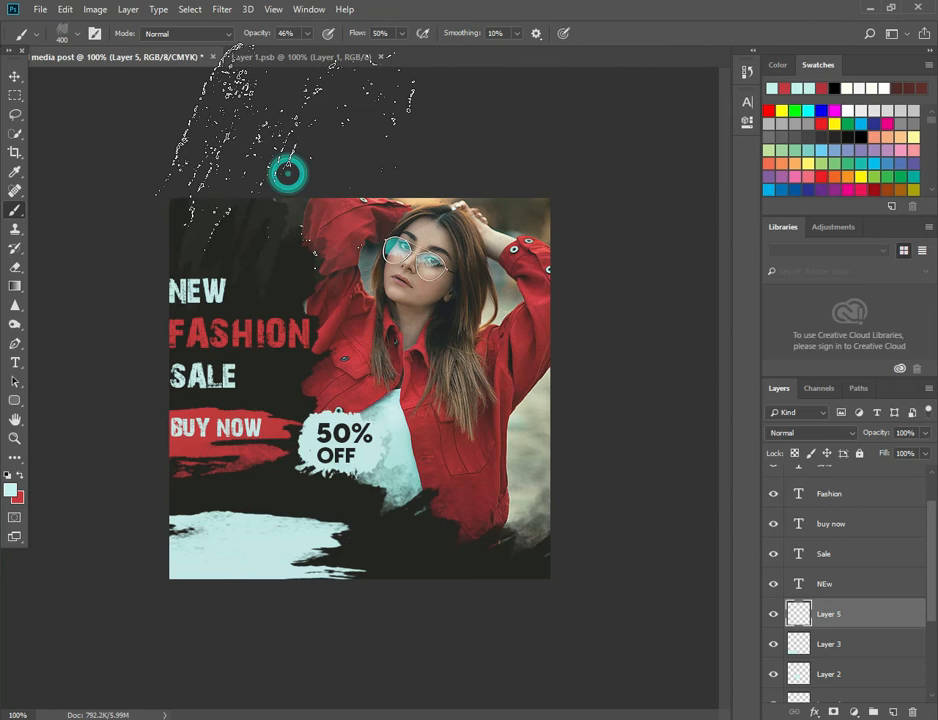
{"action": "left_click", "coordinate": [289, 151]}
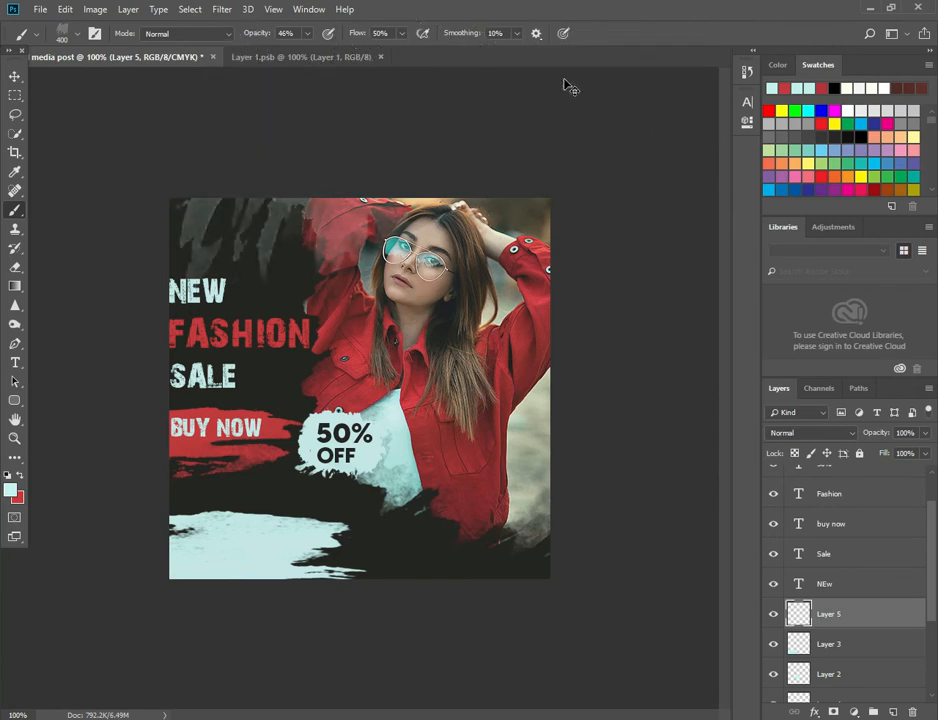
{"action": "key", "text": "ctrl+z"}
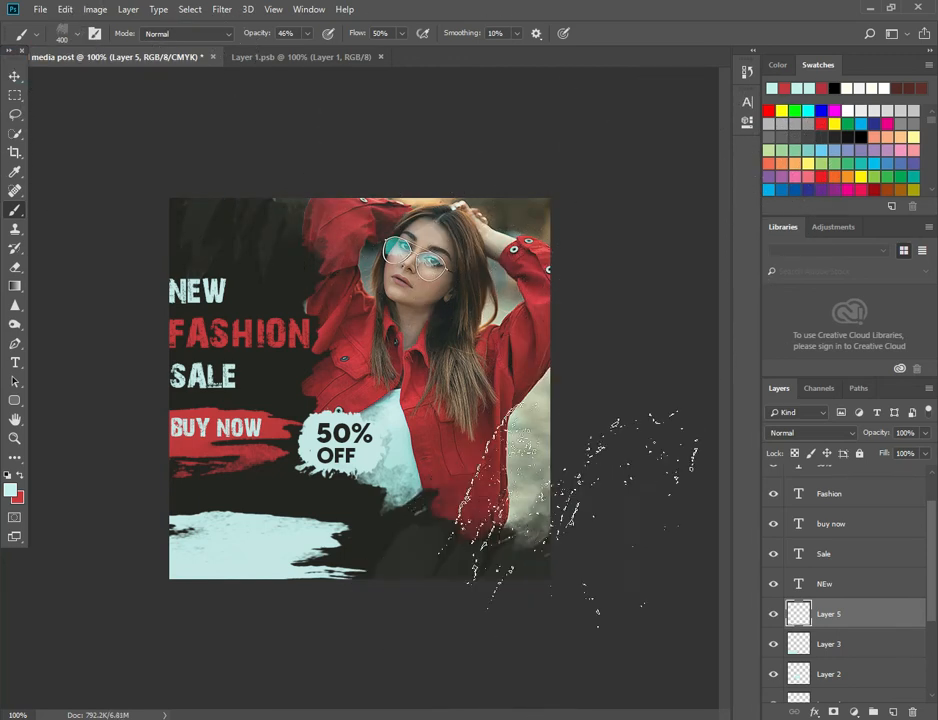
Step: Rotate the 400 px splatter tip and stamp faint light cyan texture over the dark lower-right corner of the post
{"action": "left_click", "coordinate": [77, 34]}
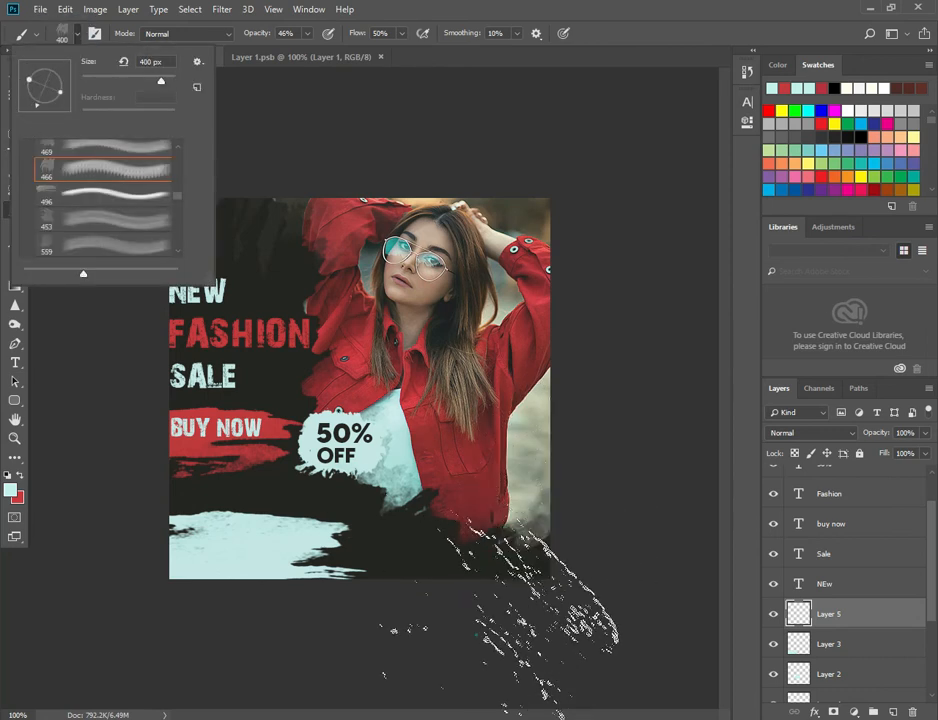
{"action": "left_click", "coordinate": [524, 648]}
{"action": "left_click", "coordinate": [20, 91]}
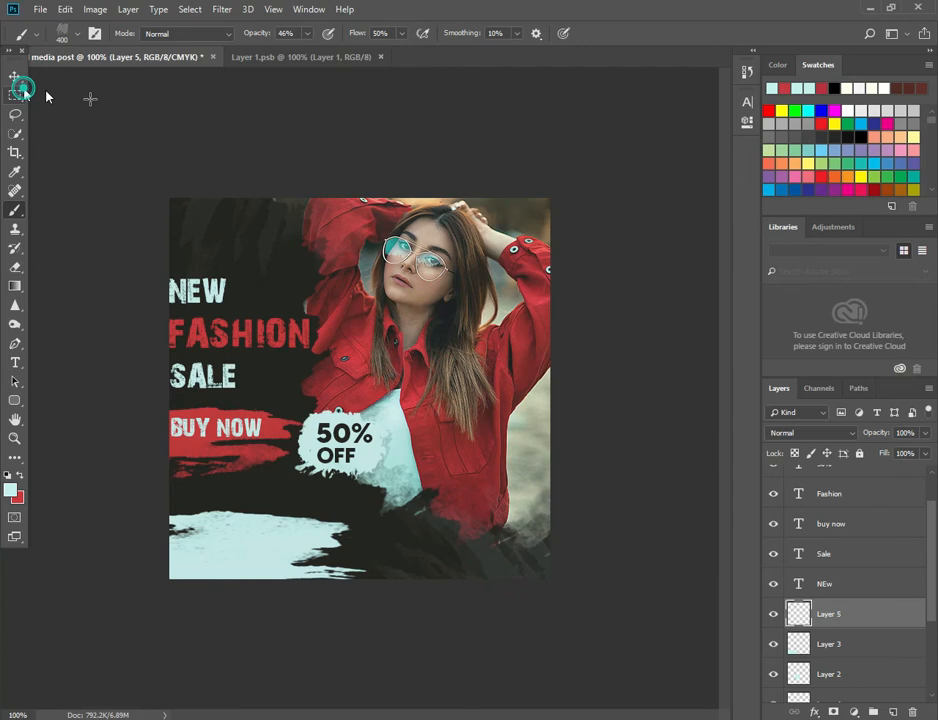
{"action": "left_click", "coordinate": [15, 77]}
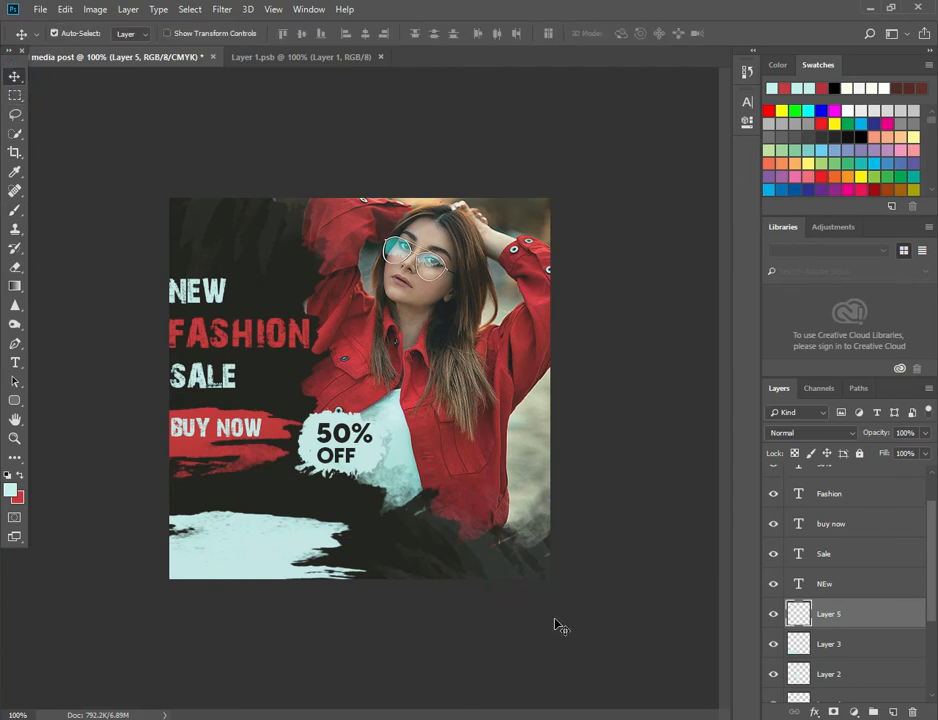
Step: Try out different blend modes on Layer 5, ending on Dissolve with the opacity lowered to 27%
{"action": "left_click", "coordinate": [925, 433]}
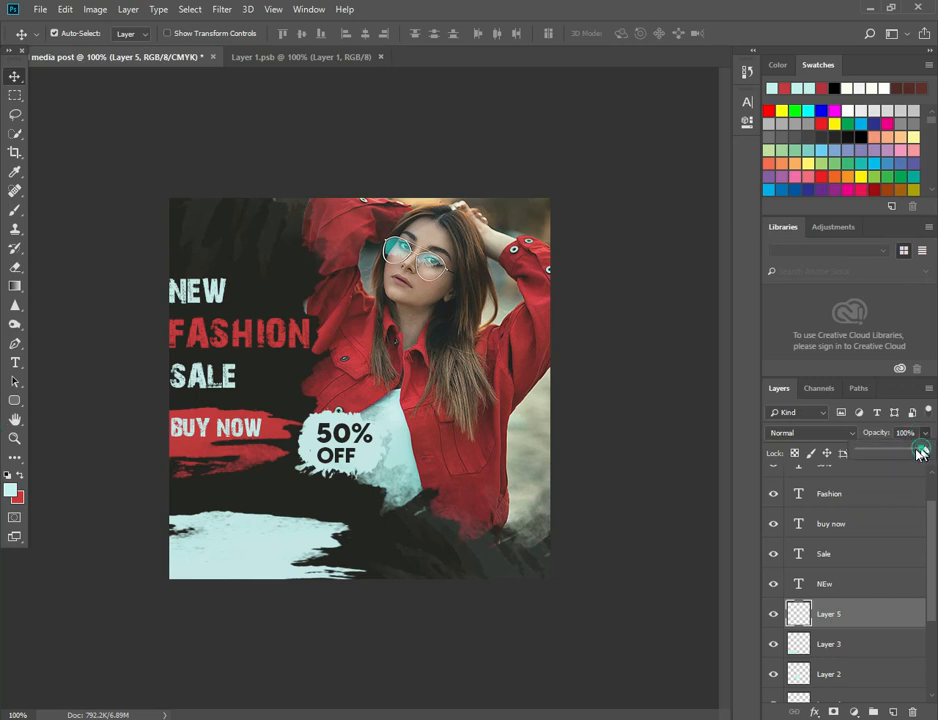
{"action": "left_click_drag", "start_coordinate": [911, 452], "coordinate": [904, 455]}
{"action": "left_click", "coordinate": [841, 433]}
{"action": "left_click", "coordinate": [800, 383]}
{"action": "scroll", "coordinate": [817, 424], "scroll_direction": "up", "scroll_amount": 3}
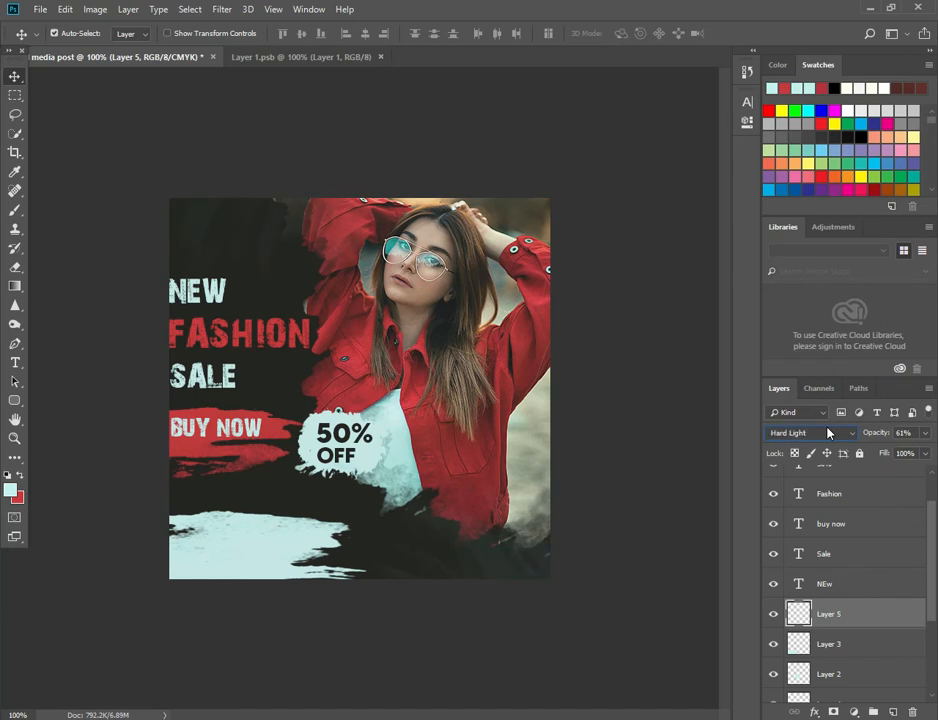
{"action": "scroll", "coordinate": [828, 432], "scroll_direction": "up", "scroll_amount": 4}
{"action": "scroll", "coordinate": [828, 432], "scroll_direction": "up", "scroll_amount": 1}
{"action": "scroll", "coordinate": [828, 432], "scroll_direction": "up", "scroll_amount": 2}
{"action": "scroll", "coordinate": [828, 432], "scroll_direction": "down", "scroll_amount": 1}
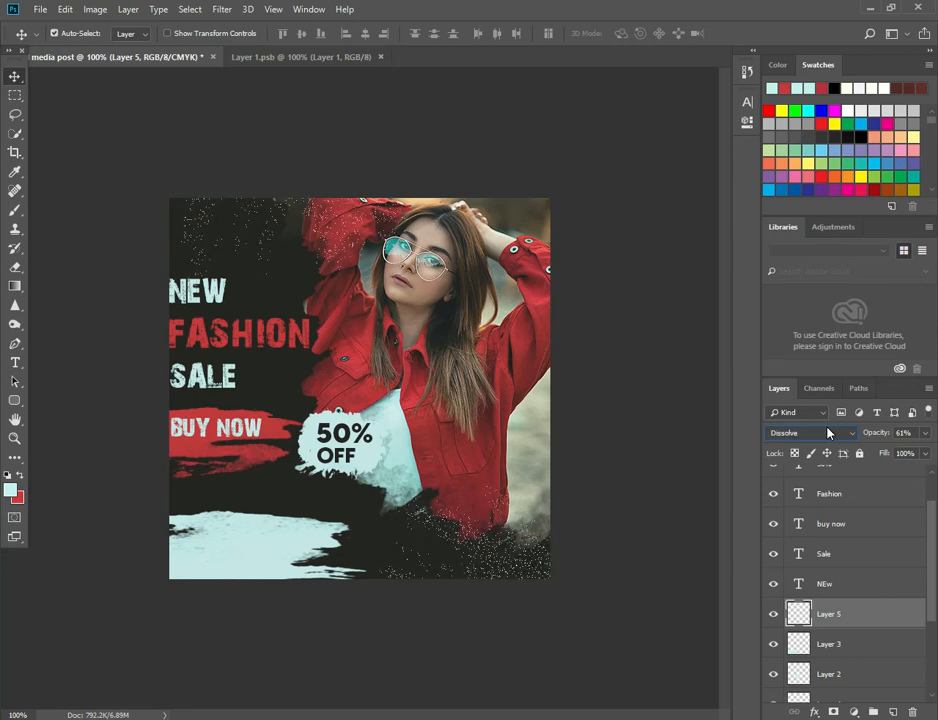
{"action": "left_click_drag", "start_coordinate": [925, 433], "coordinate": [875, 453]}
Step: Set Layer 5's blend mode to Hard Mix and its opacity to 71%
{"action": "left_click", "coordinate": [827, 431]}
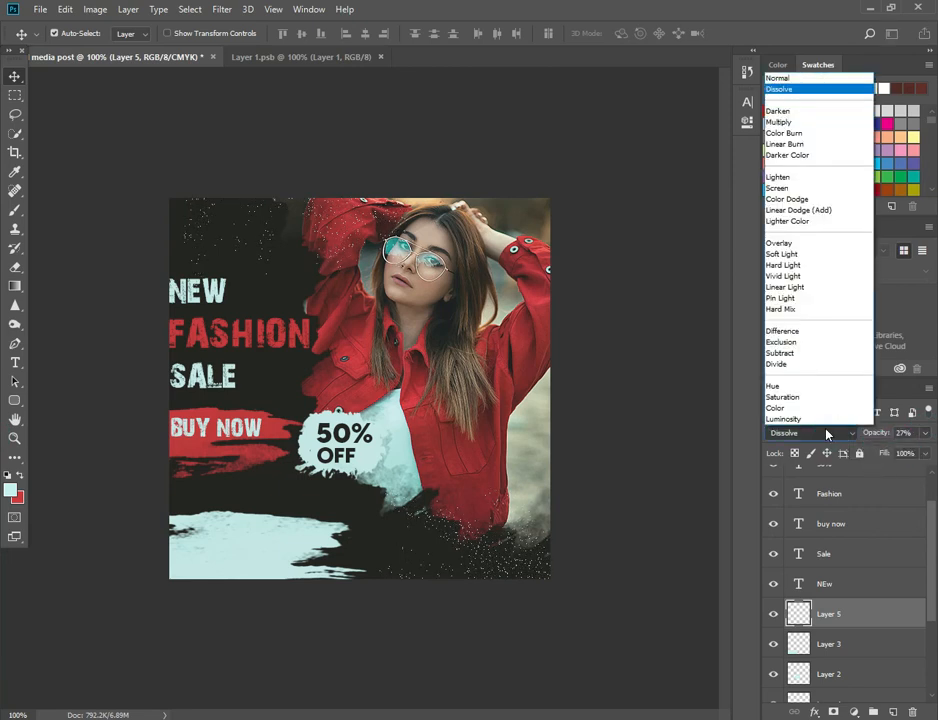
{"action": "left_click", "coordinate": [800, 306]}
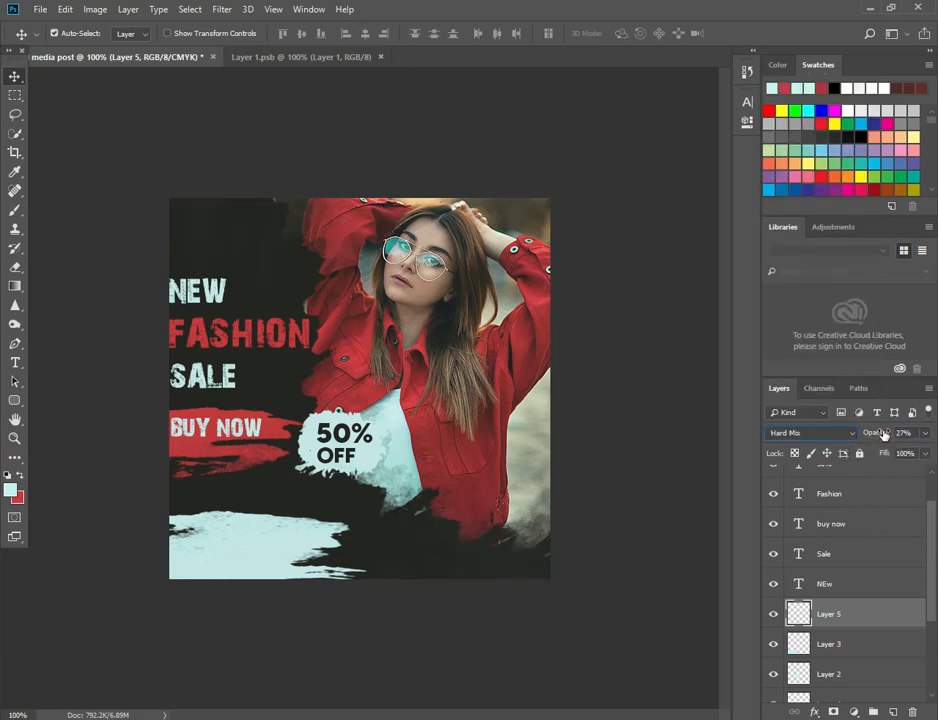
{"action": "left_click", "coordinate": [928, 433]}
{"action": "left_click_drag", "start_coordinate": [879, 452], "coordinate": [907, 451]}
Step: Paint more light cyan texture over the dark area above the headings using the 453 px brush reduced to 200 px
{"action": "left_click", "coordinate": [15, 209]}
{"action": "left_click", "coordinate": [62, 33]}
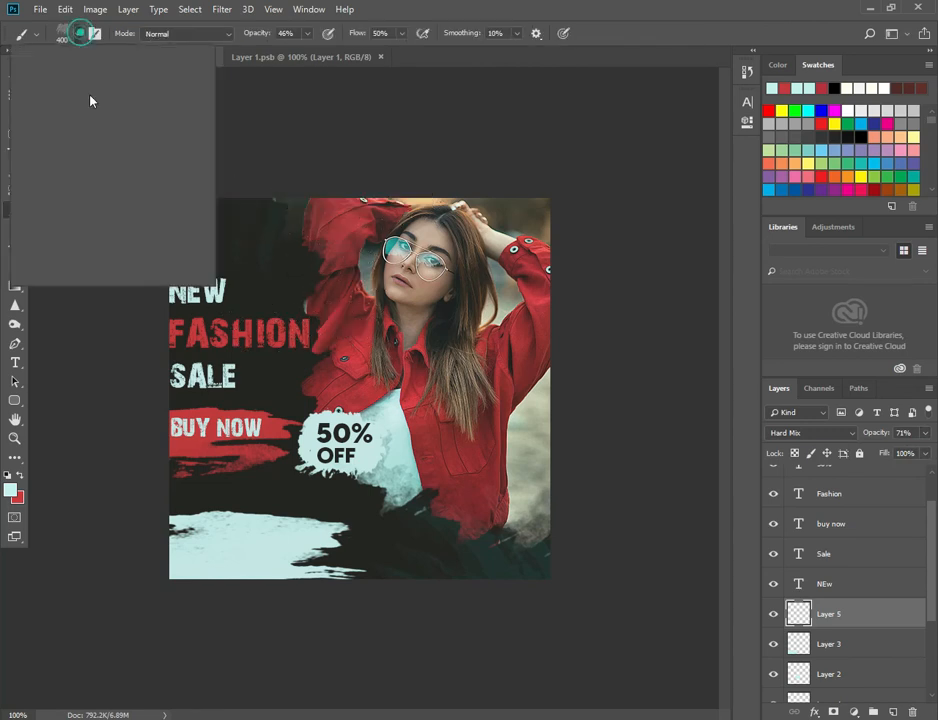
{"action": "left_click", "coordinate": [102, 215]}
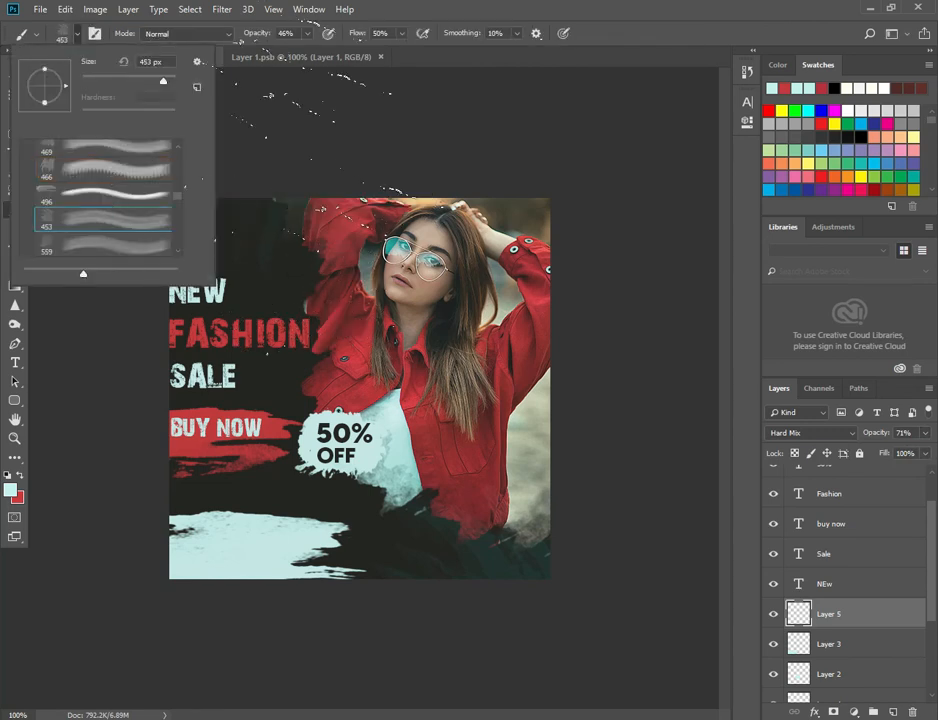
{"action": "left_click", "coordinate": [503, 64]}
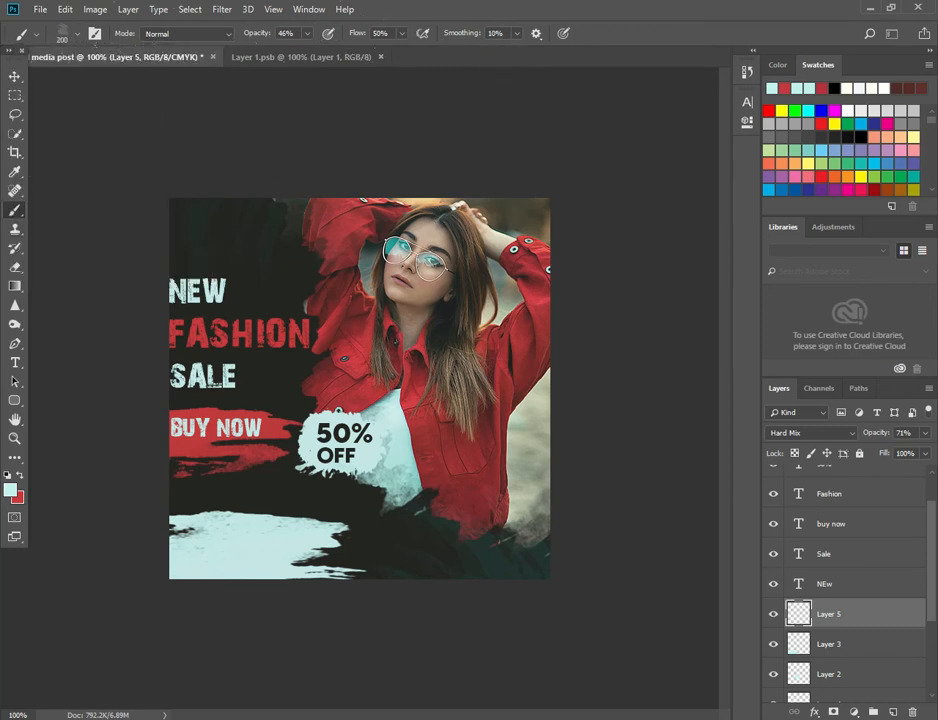
{"action": "left_click", "coordinate": [76, 31]}
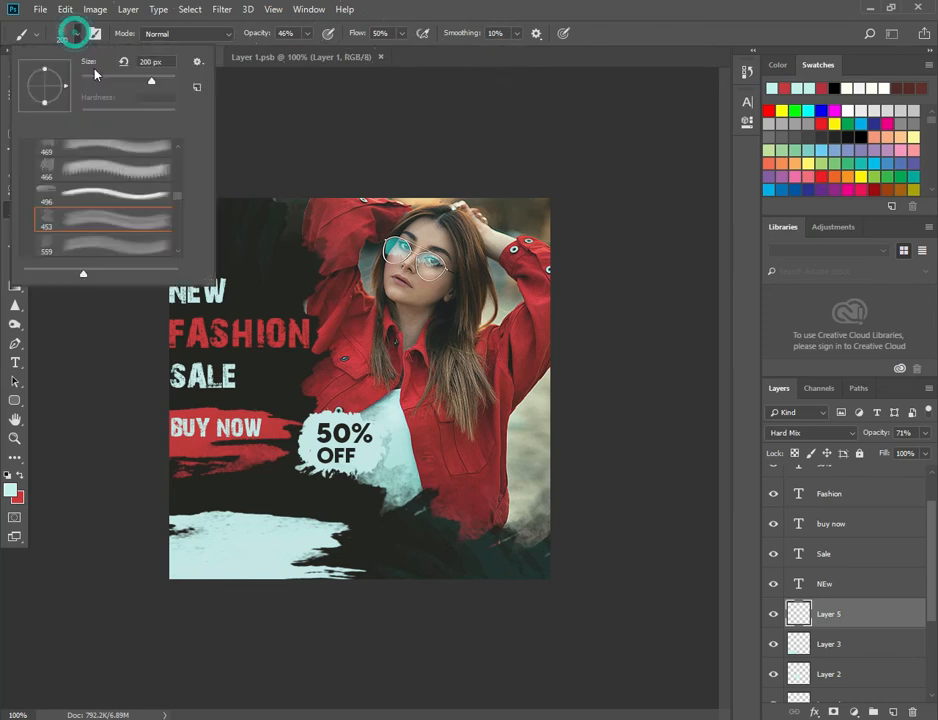
{"action": "left_click", "coordinate": [500, 84]}
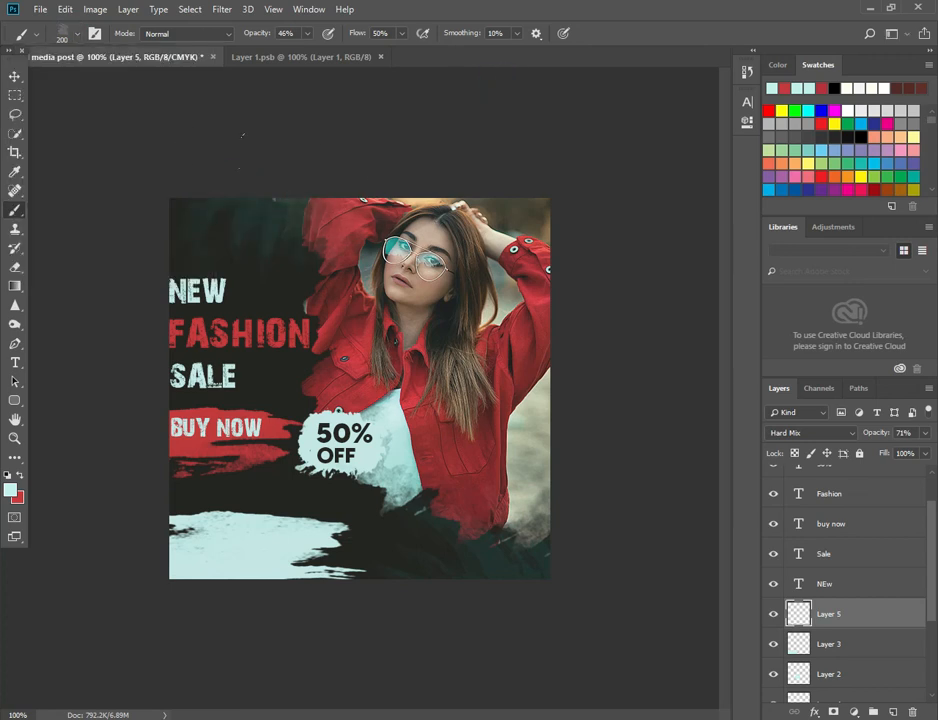
{"action": "left_click", "coordinate": [16, 77]}
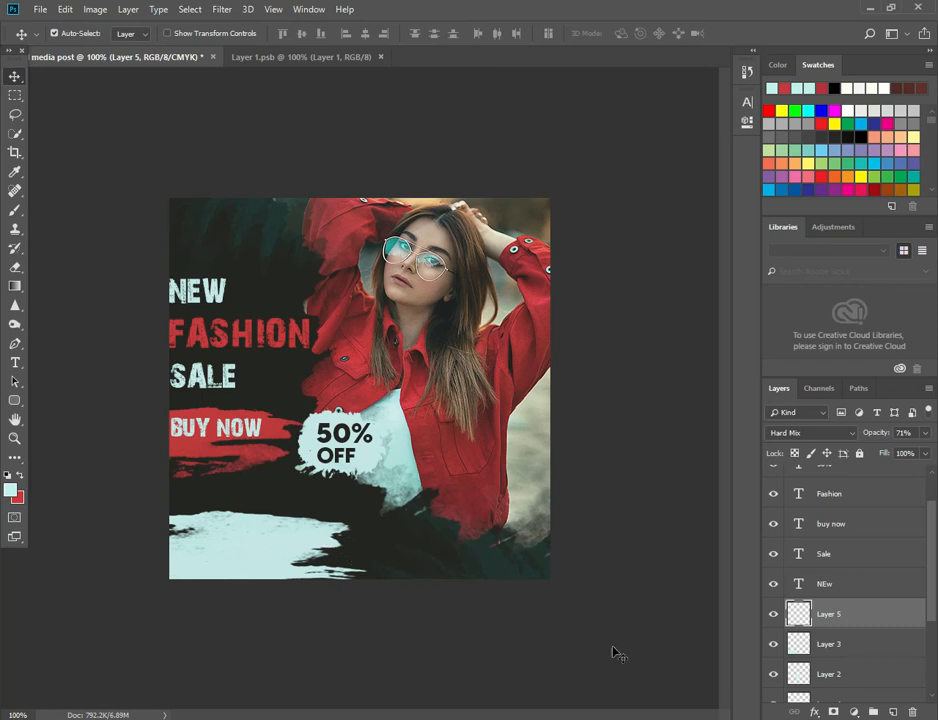
Step: Switch to Illustrator and distribute the Twitter, Facebook and Instagram icons horizontally by their centers
{"action": "key", "text": "alt+Tab"}
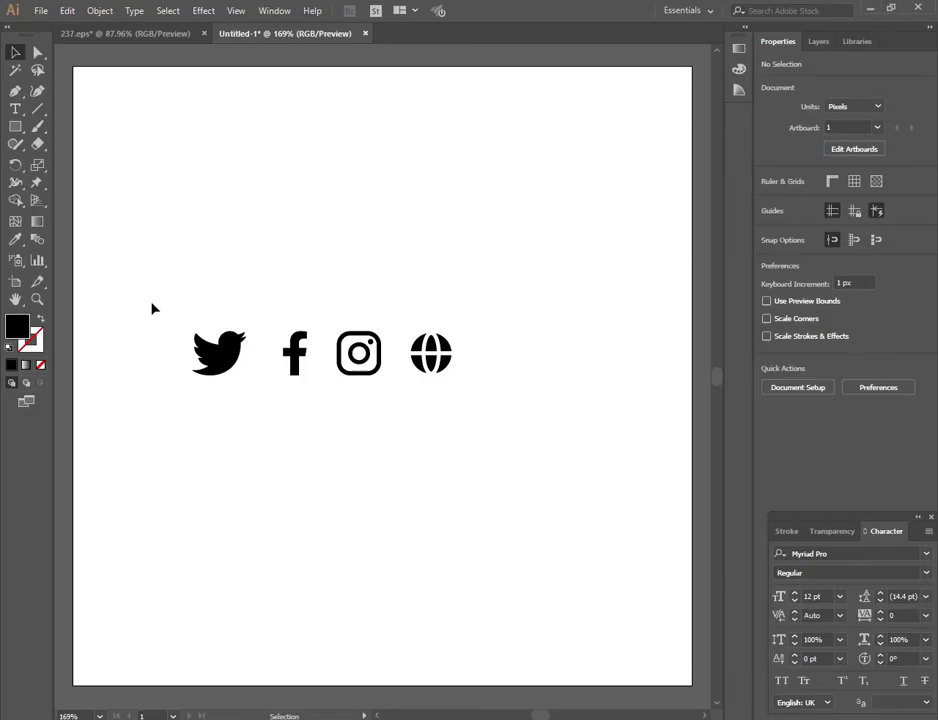
{"action": "left_click_drag", "start_coordinate": [318, 371], "coordinate": [383, 390]}
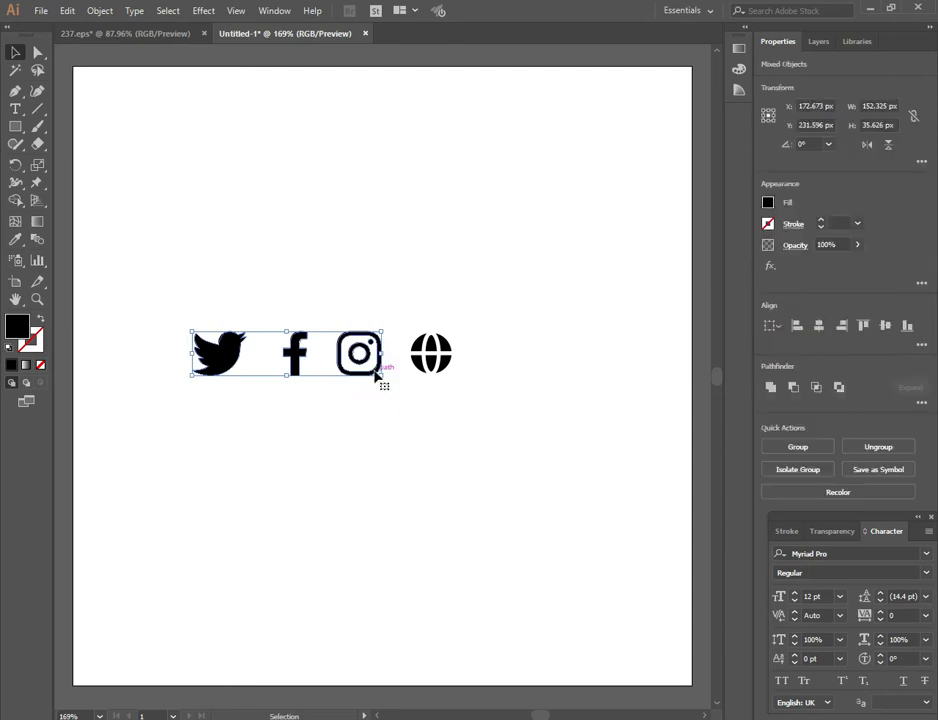
{"action": "left_click", "coordinate": [348, 412]}
{"action": "left_click_drag", "start_coordinate": [381, 291], "coordinate": [188, 382]}
{"action": "left_click", "coordinate": [818, 326]}
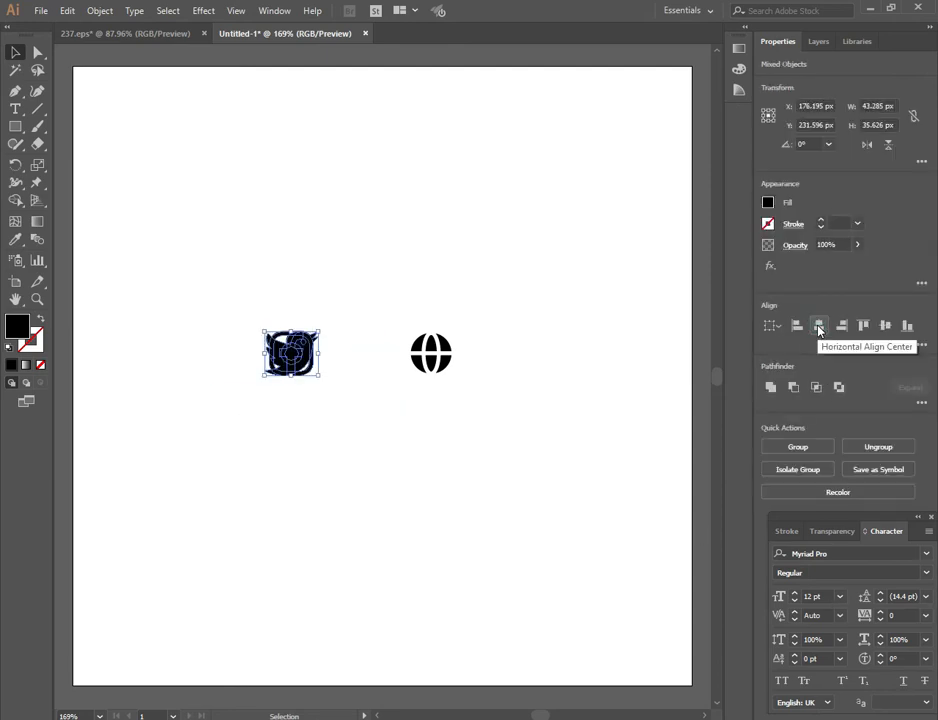
{"action": "key", "text": "ctrl+z"}
{"action": "left_click", "coordinate": [918, 342]}
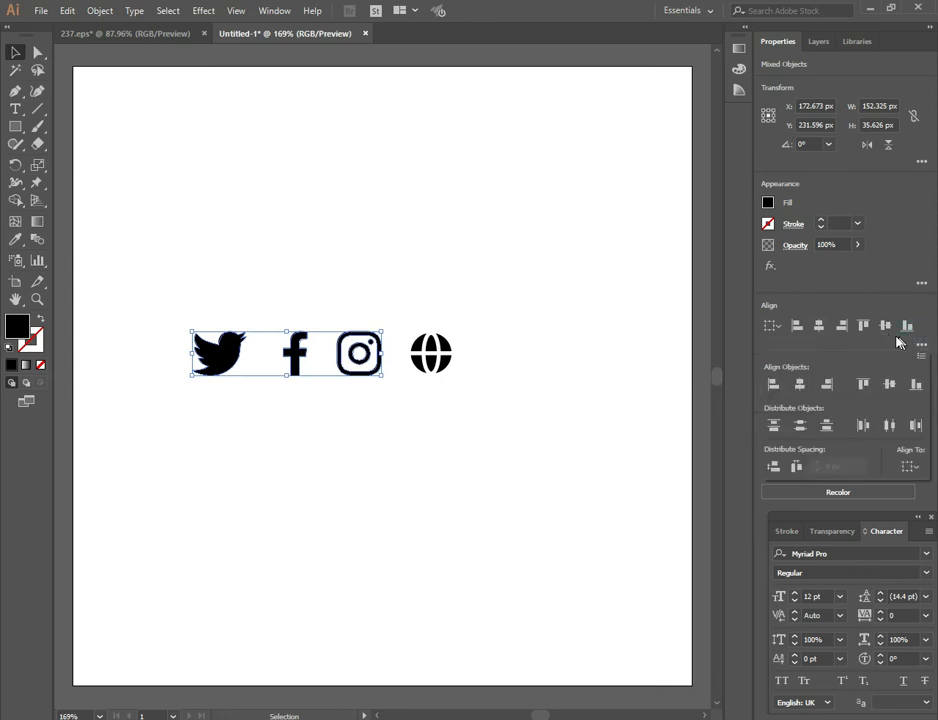
{"action": "left_click", "coordinate": [889, 426]}
{"action": "left_click", "coordinate": [582, 440]}
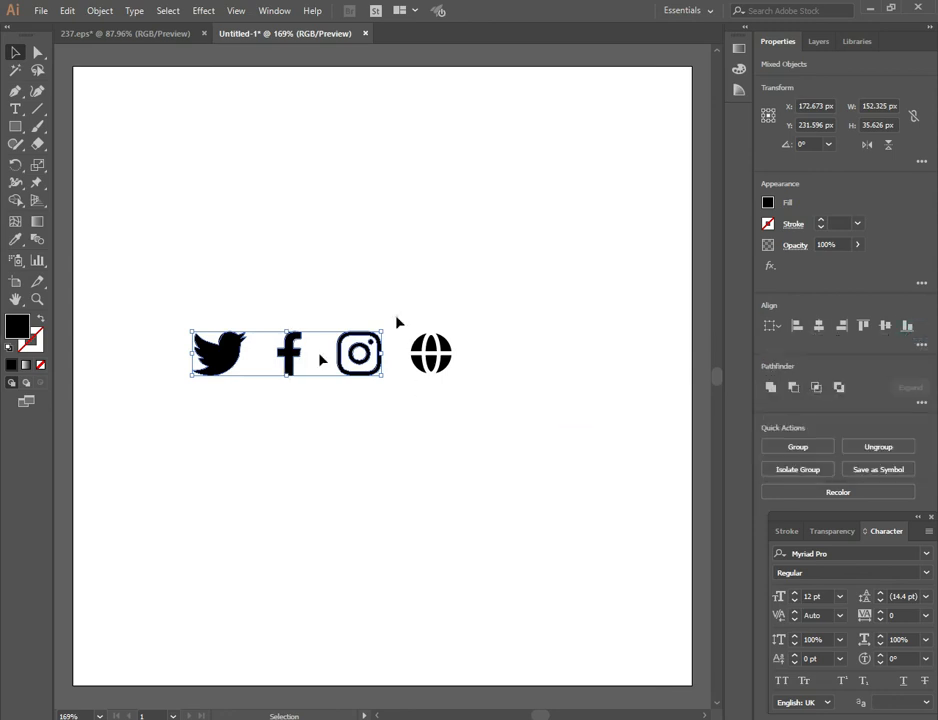
Step: Bring the three social icons into the Photoshop post as a vector smart object and move them onto the bottom cyan paint stroke
{"action": "left_click_drag", "start_coordinate": [356, 378], "coordinate": [468, 700]}
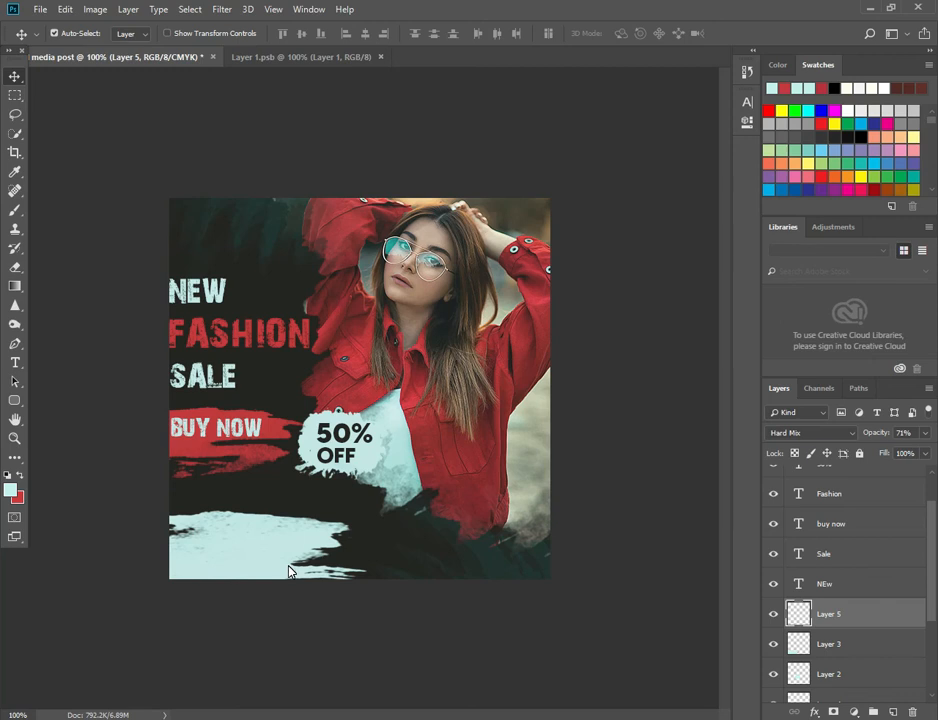
{"action": "left_click_drag", "start_coordinate": [551, 433], "coordinate": [430, 398]}
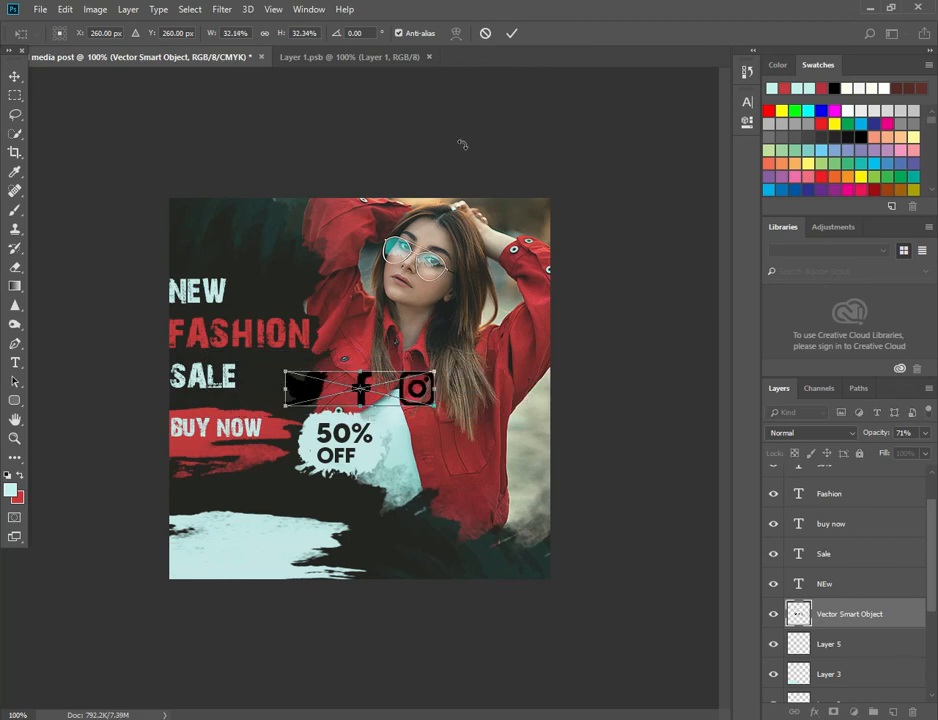
{"action": "left_click", "coordinate": [511, 33]}
{"action": "left_click_drag", "start_coordinate": [362, 385], "coordinate": [248, 563]}
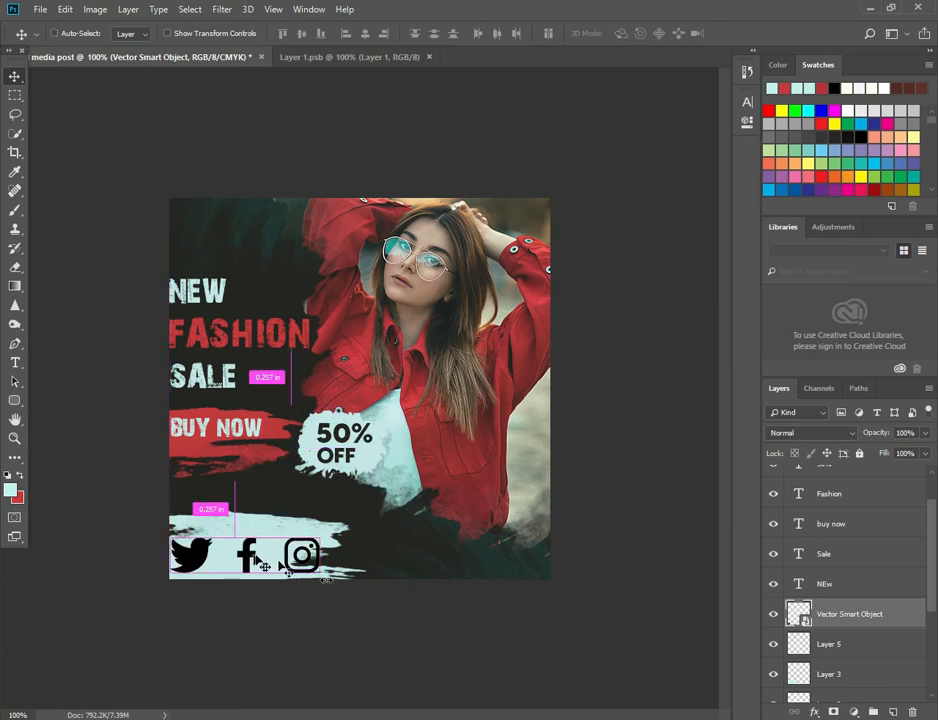
Step: Scale the social icon row down to about 24% so it fits within the cyan paint stroke
{"action": "key", "text": "ctrl+t"}
{"action": "left_click_drag", "start_coordinate": [318, 565], "coordinate": [276, 560]}
{"action": "left_click_drag", "start_coordinate": [275, 565], "coordinate": [275, 565]}
{"action": "left_click", "coordinate": [512, 34]}
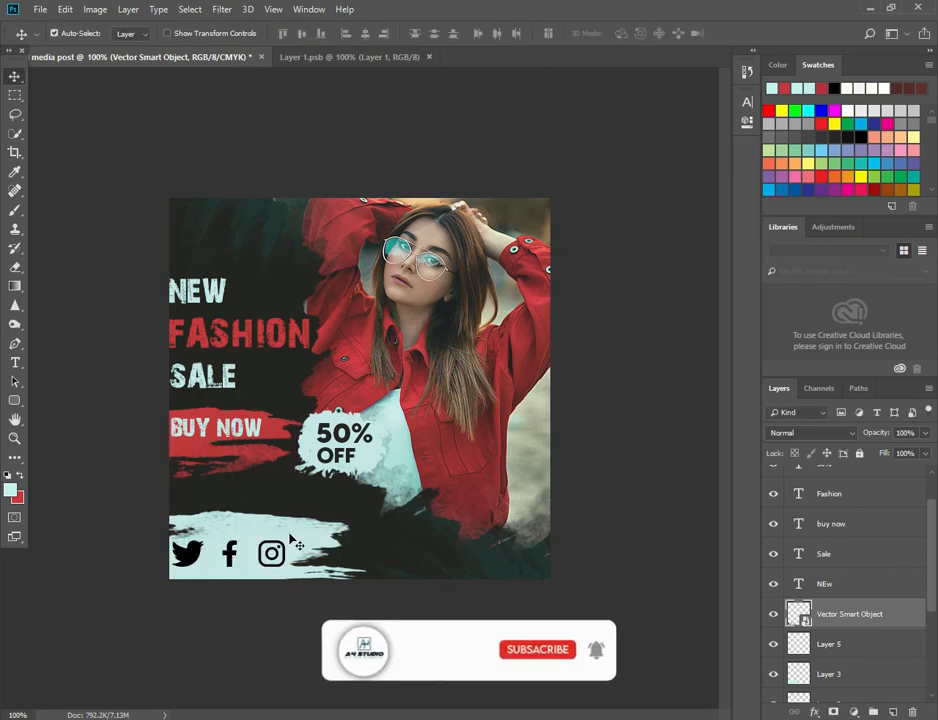
Step: Reduce the height and width of Layer 3's cyan paint stroke behind the social icons
{"action": "left_click", "coordinate": [829, 674]}
{"action": "key", "text": "ctrl+t"}
{"action": "left_click_drag", "start_coordinate": [267, 511], "coordinate": [267, 521]}
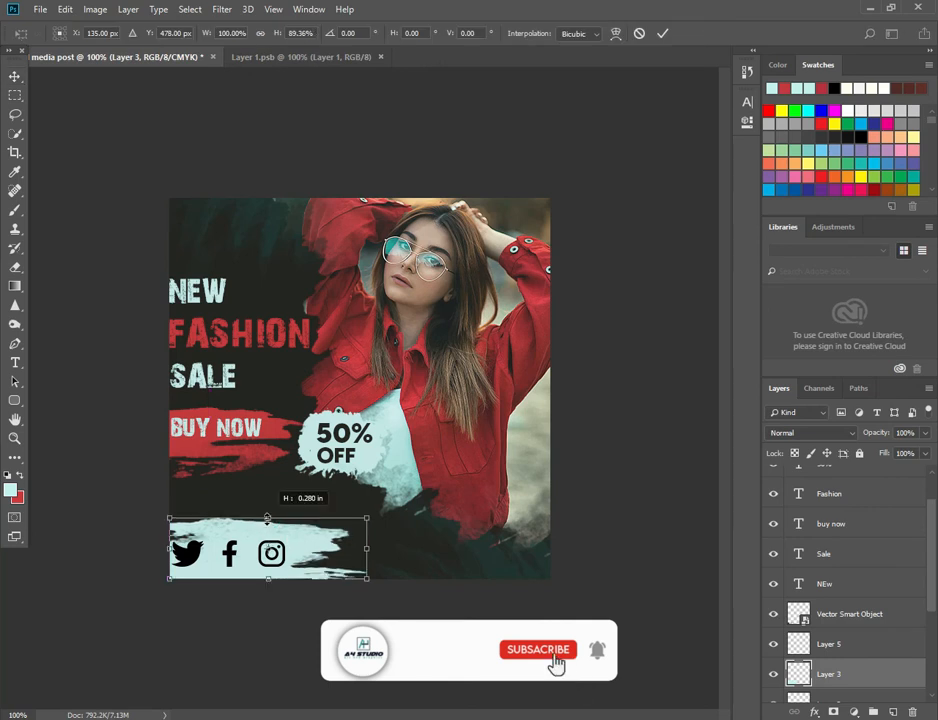
{"action": "left_click_drag", "start_coordinate": [367, 546], "coordinate": [342, 551]}
{"action": "left_click", "coordinate": [662, 33]}
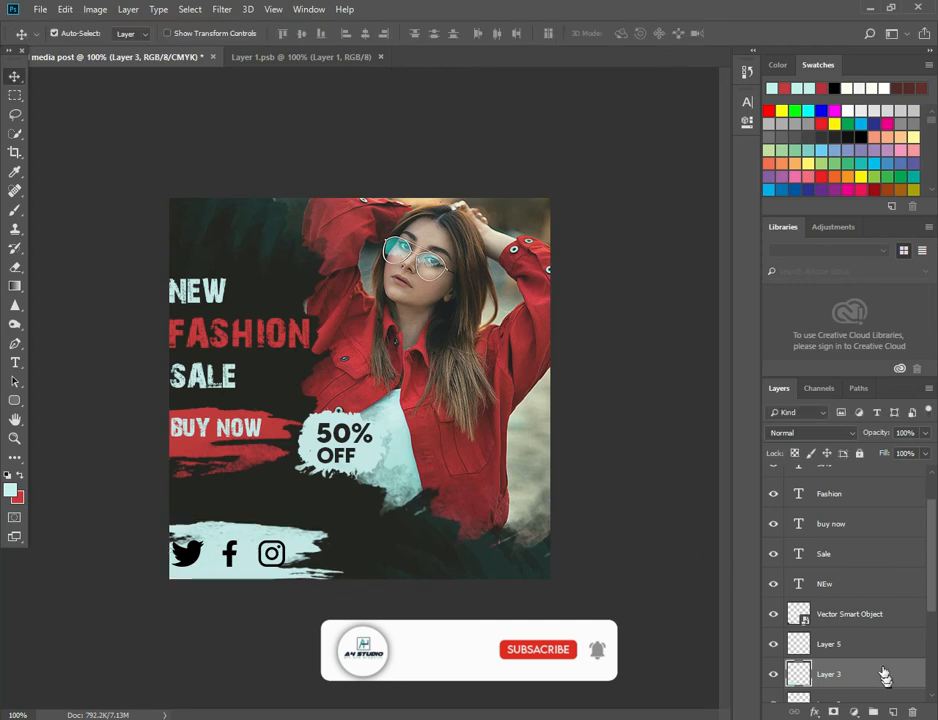
Step: Apply a Color Overlay to the social icons' smart object in the red #bd383b sampled from the BUY NOW stroke
{"action": "left_click", "coordinate": [906, 613]}
{"action": "key", "text": "space"}
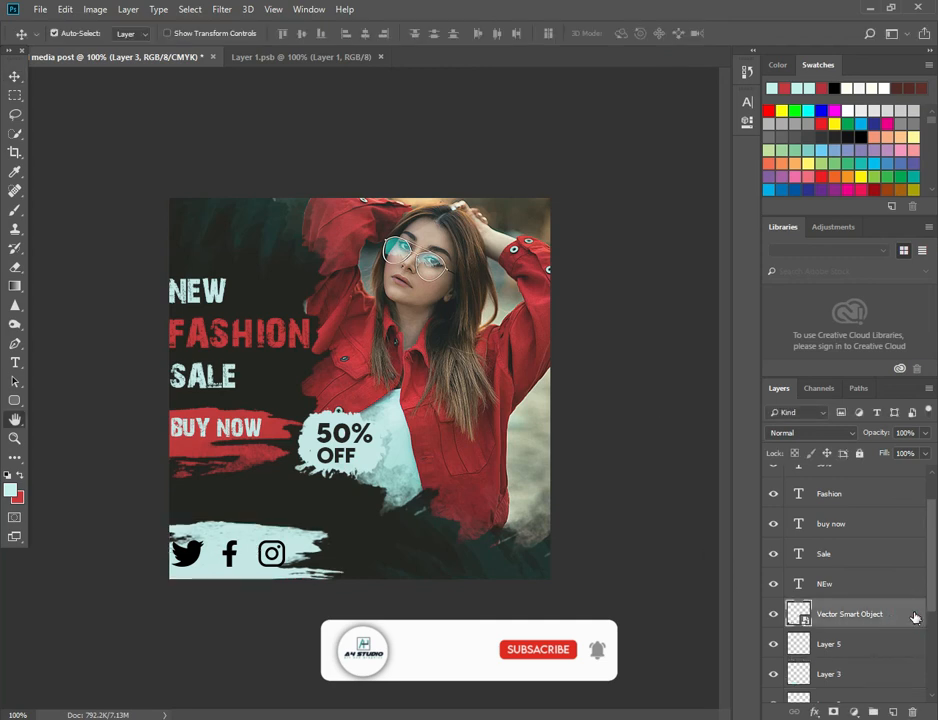
{"action": "double_click", "coordinate": [914, 617]}
{"action": "left_click", "coordinate": [374, 222]}
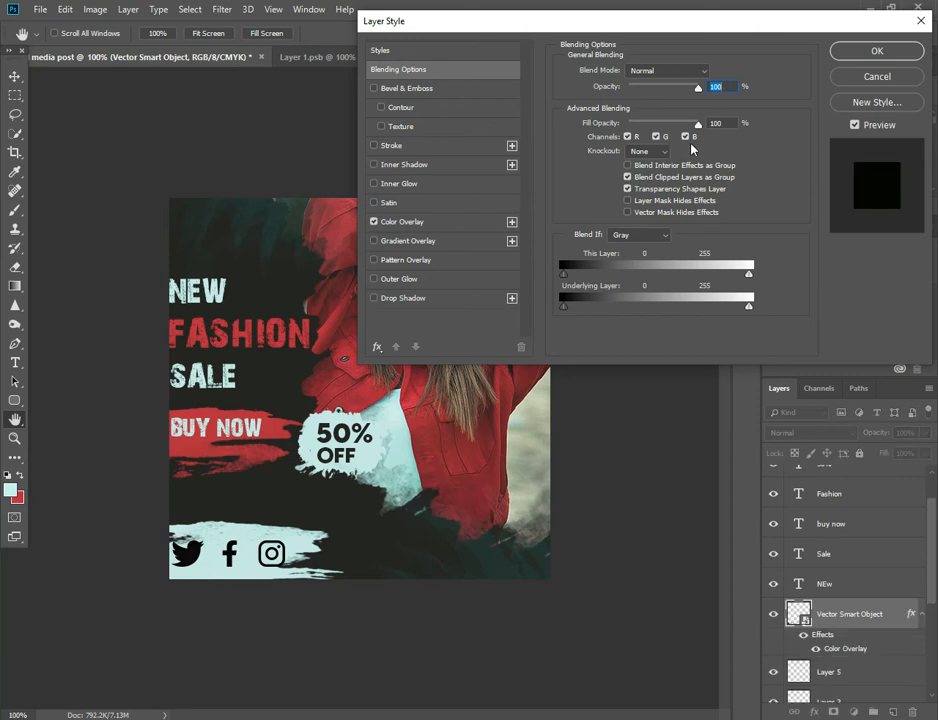
{"action": "left_click", "coordinate": [461, 228]}
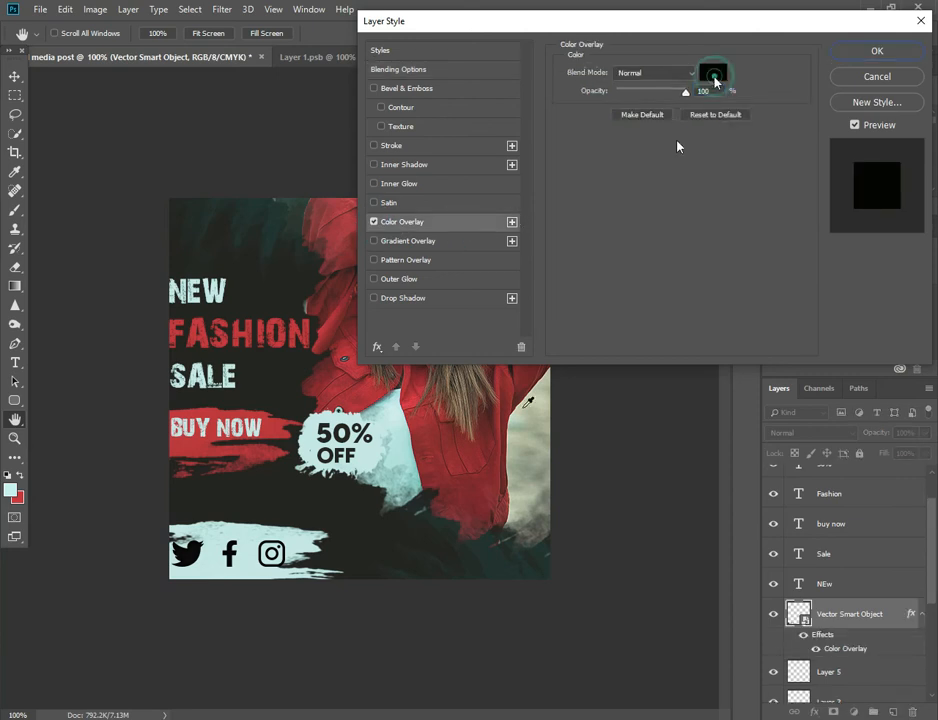
{"action": "left_click", "coordinate": [712, 72]}
{"action": "left_click", "coordinate": [196, 438]}
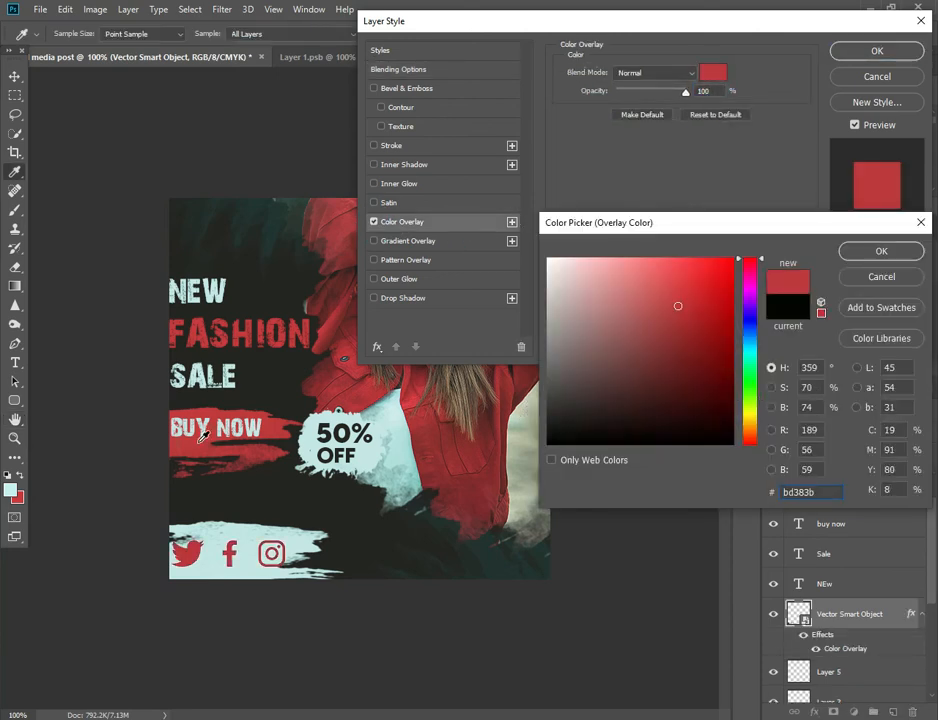
{"action": "left_click", "coordinate": [881, 251]}
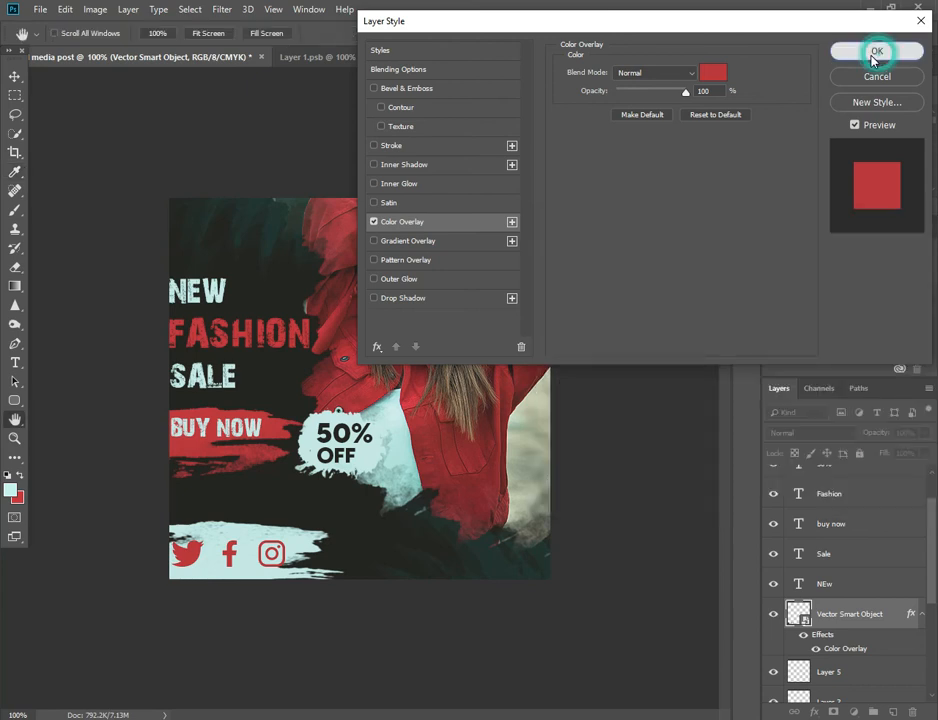
{"action": "left_click", "coordinate": [877, 51]}
Step: Scale the social icon row down slightly and place it lower on the cyan paint stroke
{"action": "left_click", "coordinate": [230, 553]}
{"action": "key", "text": "ctrl+t"}
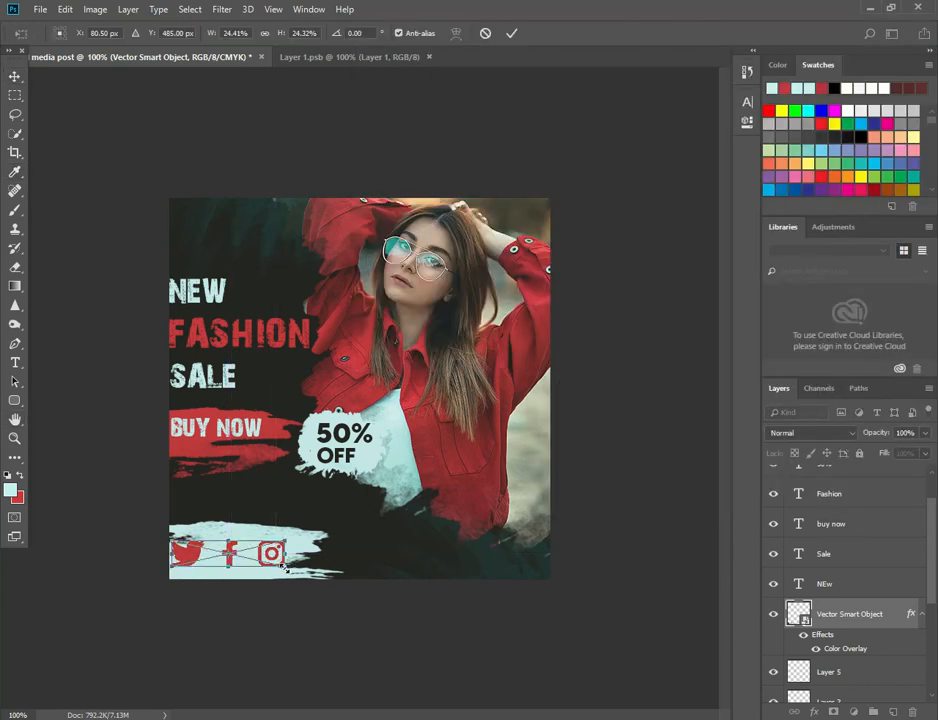
{"action": "left_click_drag", "start_coordinate": [282, 565], "coordinate": [250, 563]}
{"action": "left_click", "coordinate": [511, 33]}
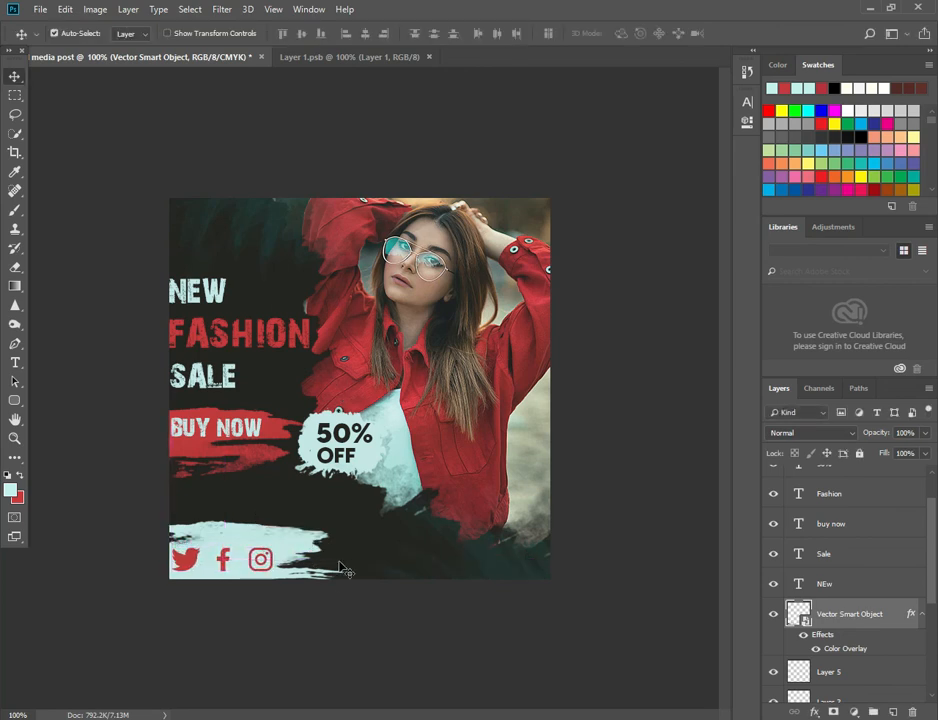
Step: Shrink Layer 3's cyan paint stroke behind the social icons to about 95% width and 86% height
{"action": "left_click", "coordinate": [305, 550]}
{"action": "key", "text": "ctrl+t"}
{"action": "left_click_drag", "start_coordinate": [257, 517], "coordinate": [258, 528]}
{"action": "left_click_drag", "start_coordinate": [345, 553], "coordinate": [334, 552]}
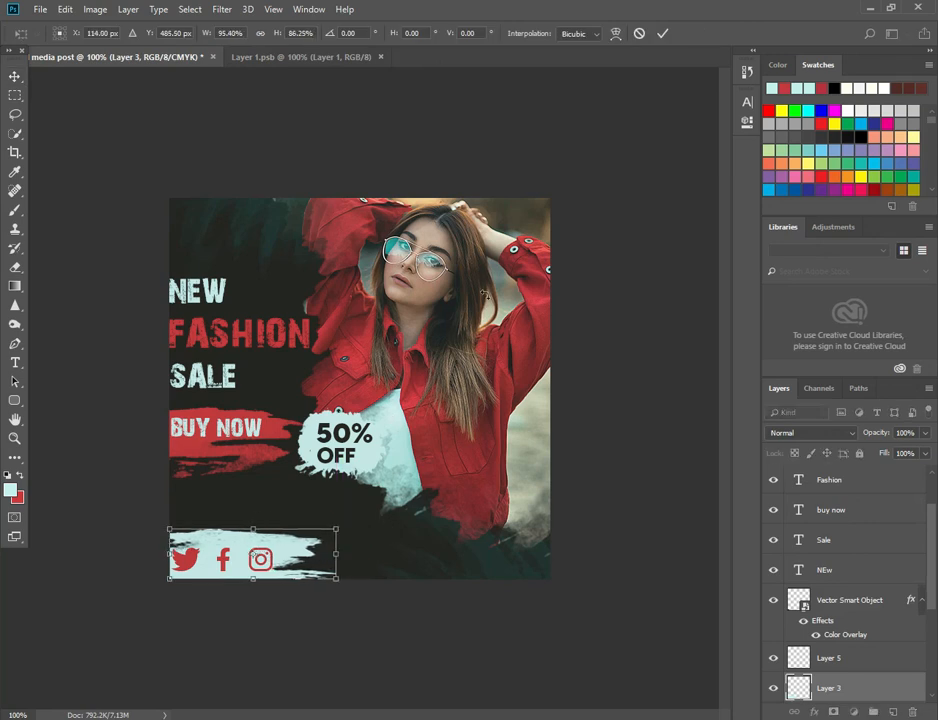
{"action": "left_click", "coordinate": [664, 34]}
Step: Select the social icons' smart object and Layer 3 together and shift them slightly toward the canvas's left edge
{"action": "left_click", "coordinate": [865, 603], "text": "shift"}
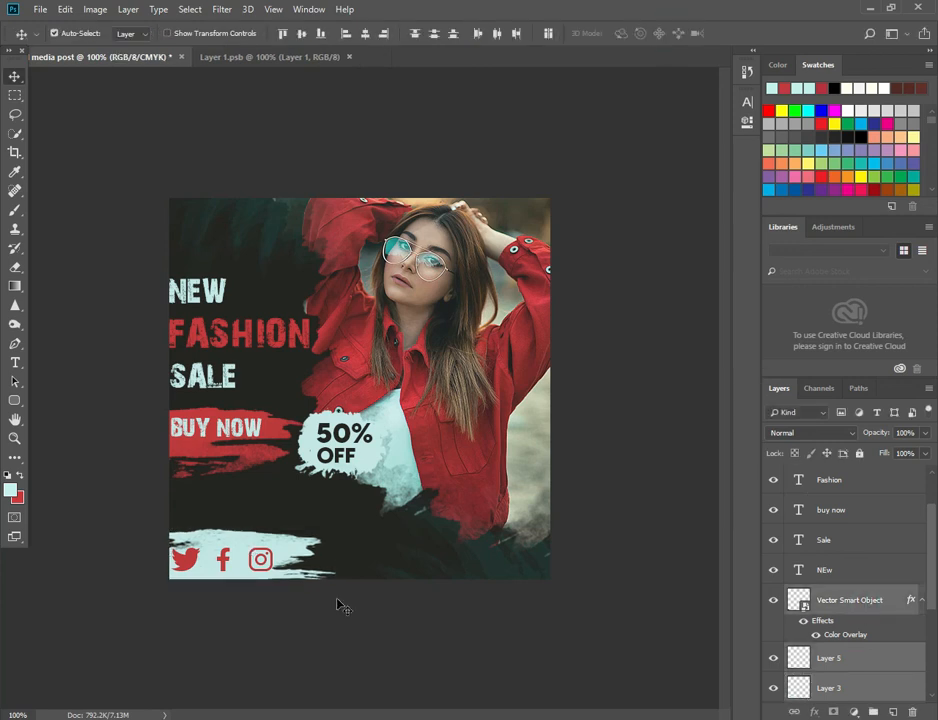
{"action": "left_click", "coordinate": [833, 686]}
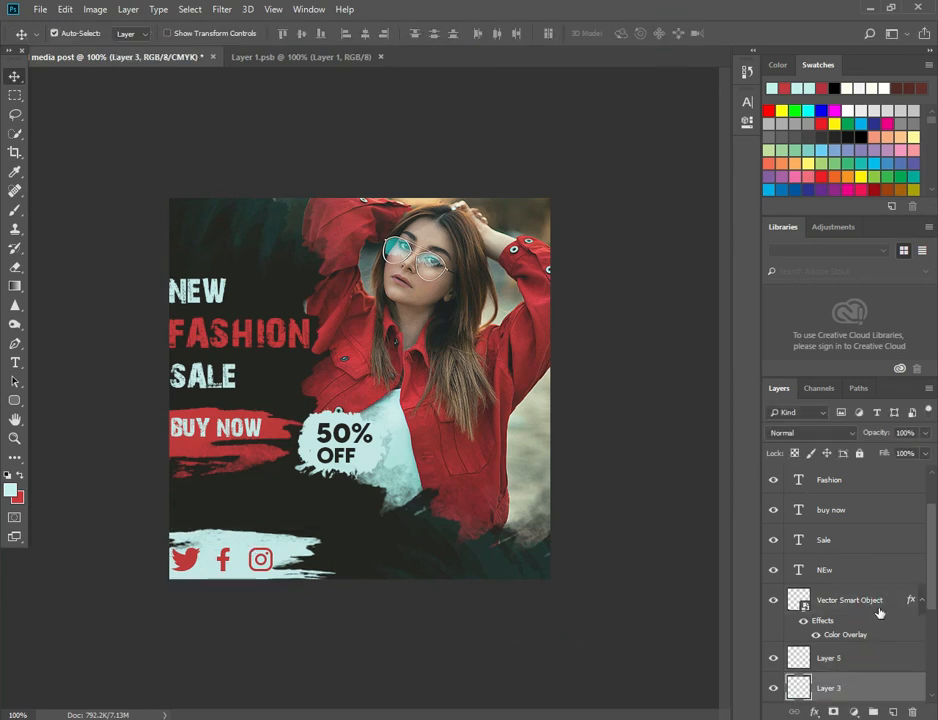
{"action": "left_click", "coordinate": [880, 601], "text": "ctrl"}
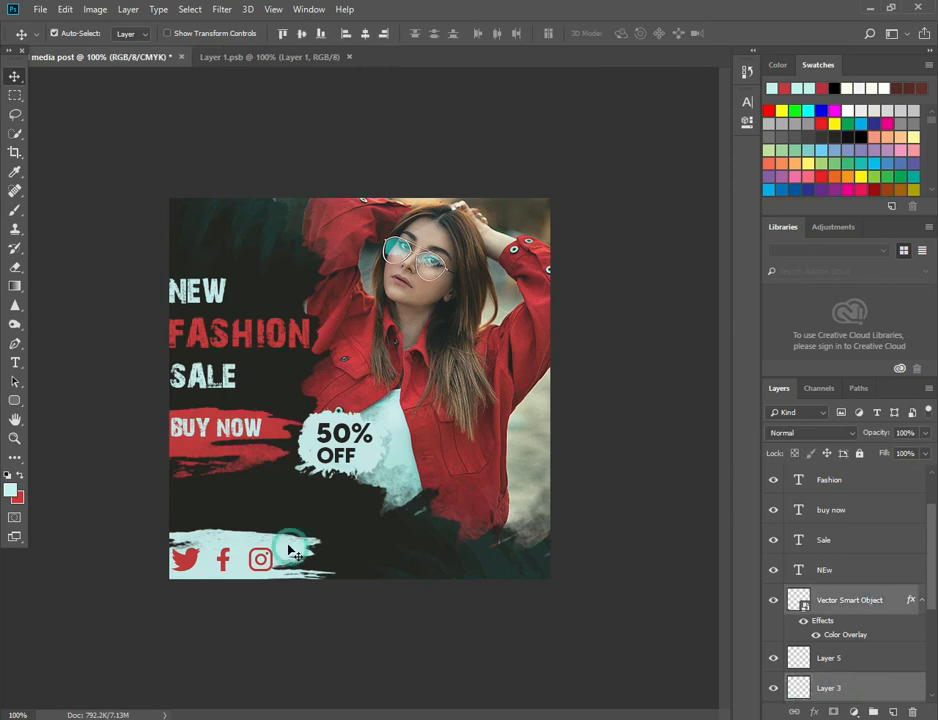
{"action": "left_click_drag", "start_coordinate": [288, 548], "coordinate": [377, 510]}
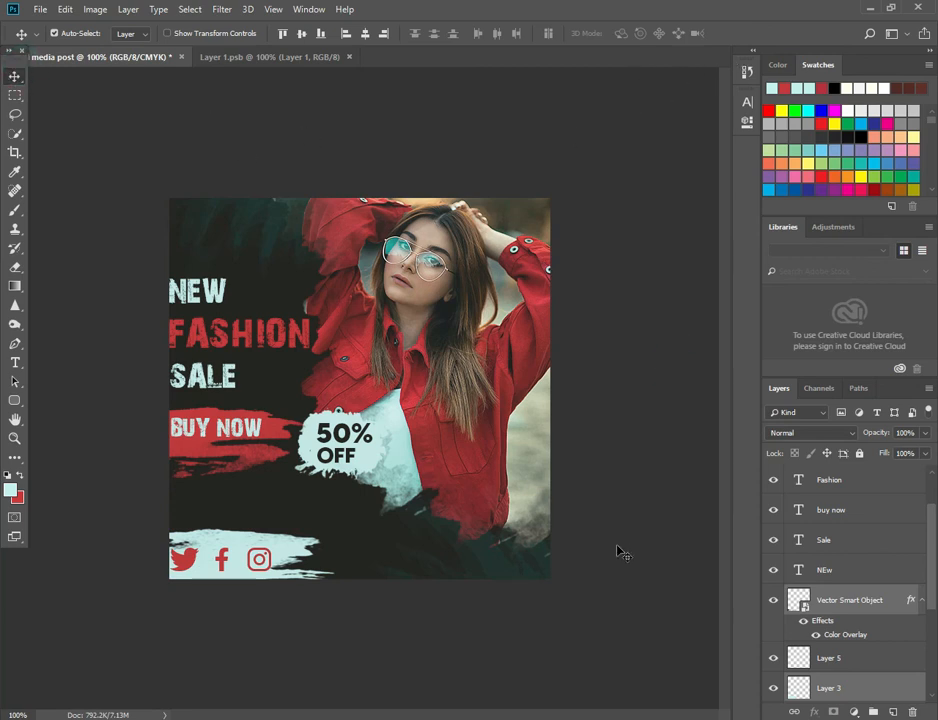
{"action": "left_click", "coordinate": [559, 597]}
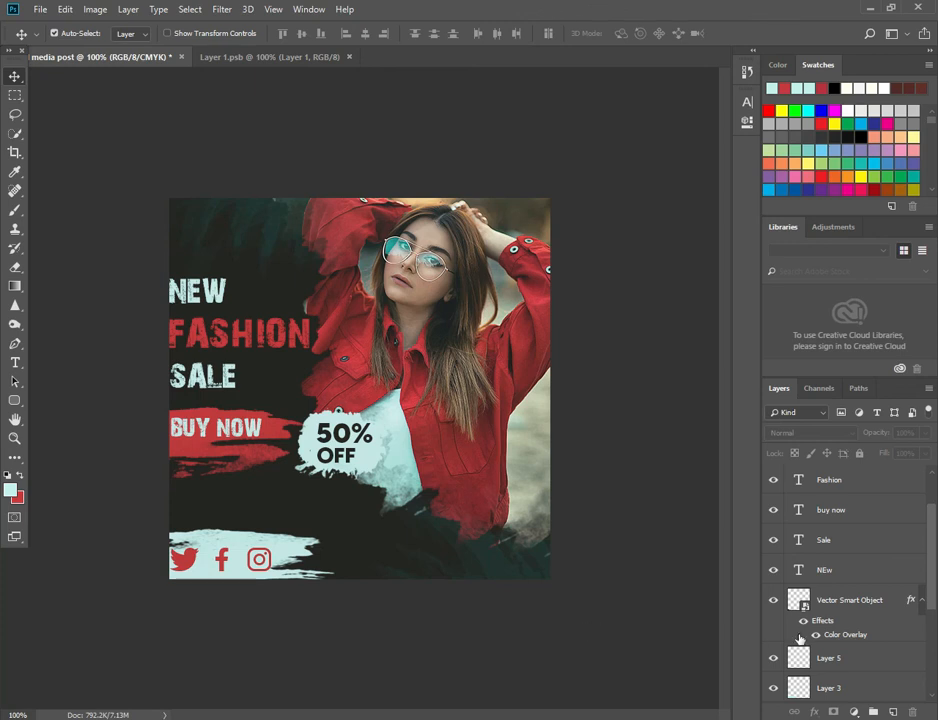
Step: Group all layers from the Off text down to Color Fill 1, leaving only the Background layer outside
{"action": "left_click_drag", "start_coordinate": [936, 570], "coordinate": [930, 502]}
{"action": "left_click", "coordinate": [858, 480]}
{"action": "scroll", "coordinate": [865, 640], "scroll_direction": "down", "scroll_amount": 5}
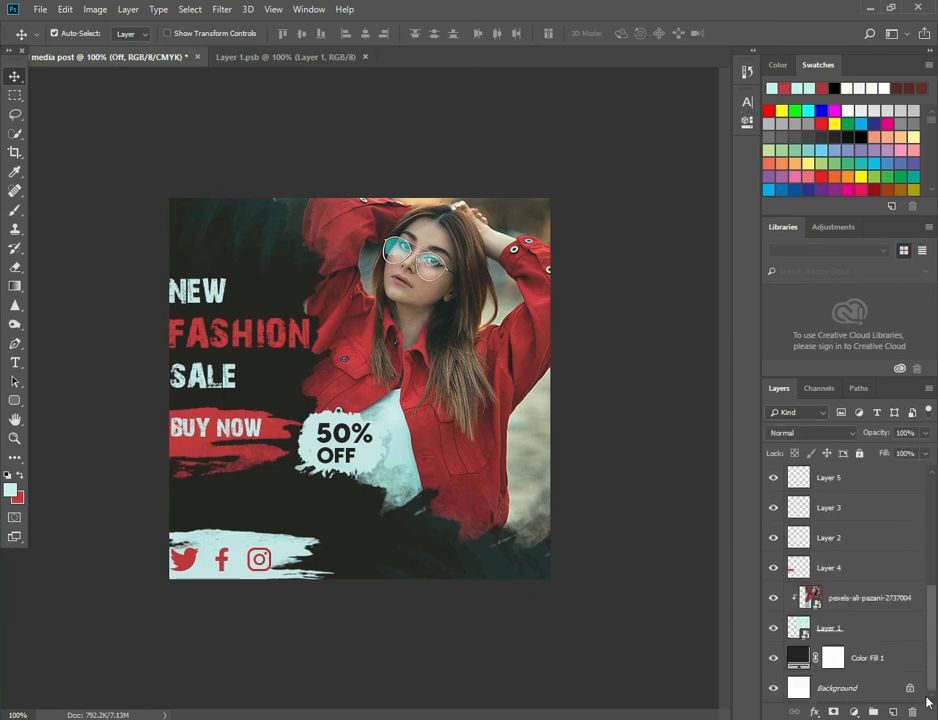
{"action": "left_click", "coordinate": [872, 657]}
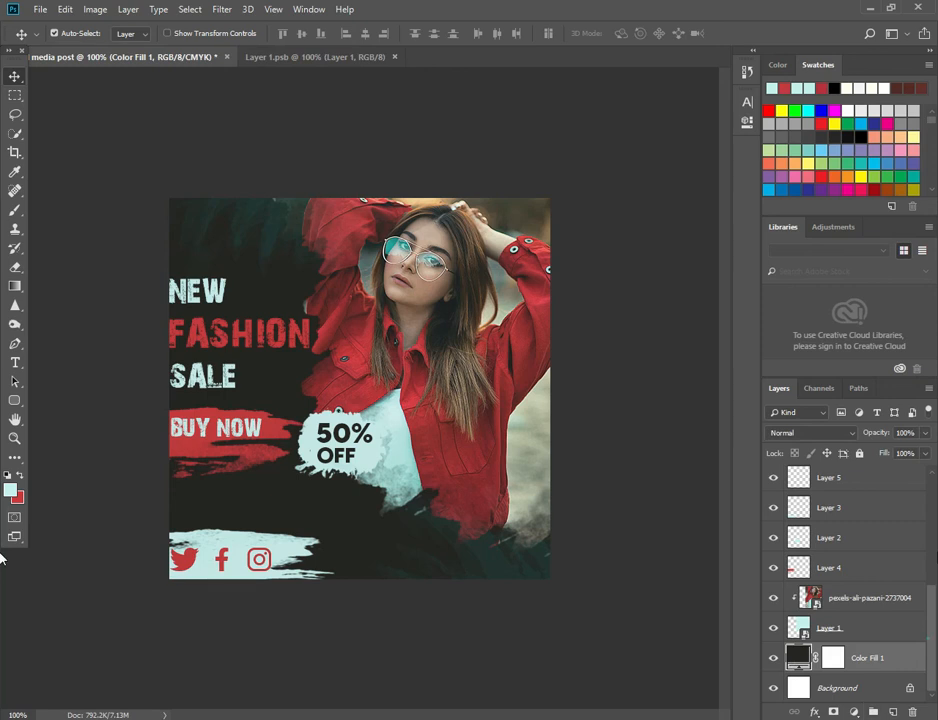
{"action": "scroll", "coordinate": [892, 483], "scroll_direction": "up", "scroll_amount": 5}
{"action": "left_click", "coordinate": [892, 483]}
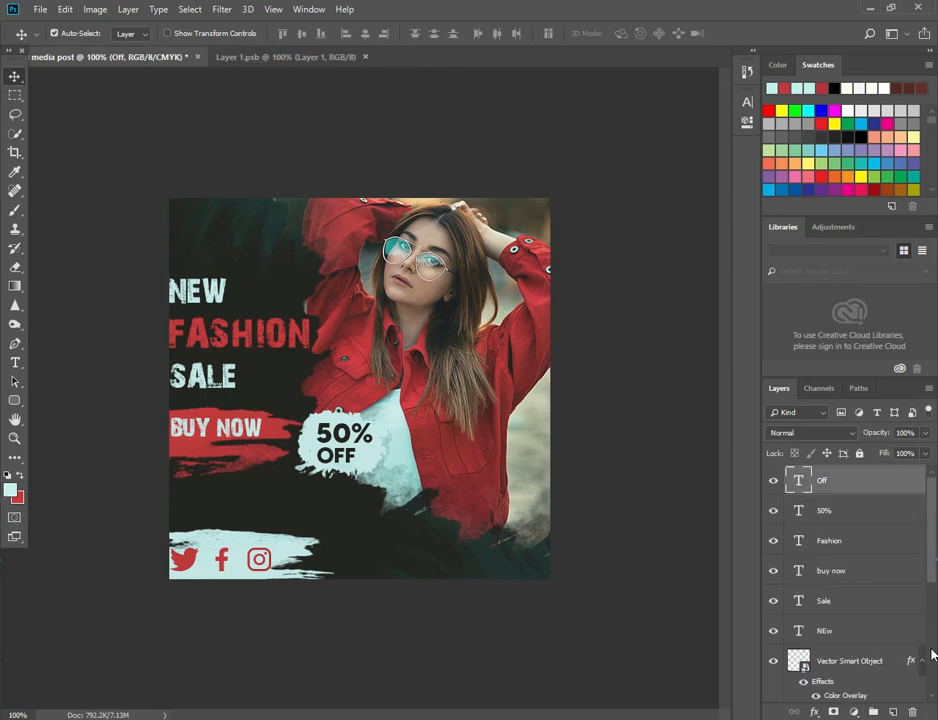
{"action": "left_click_drag", "start_coordinate": [935, 567], "coordinate": [937, 693]}
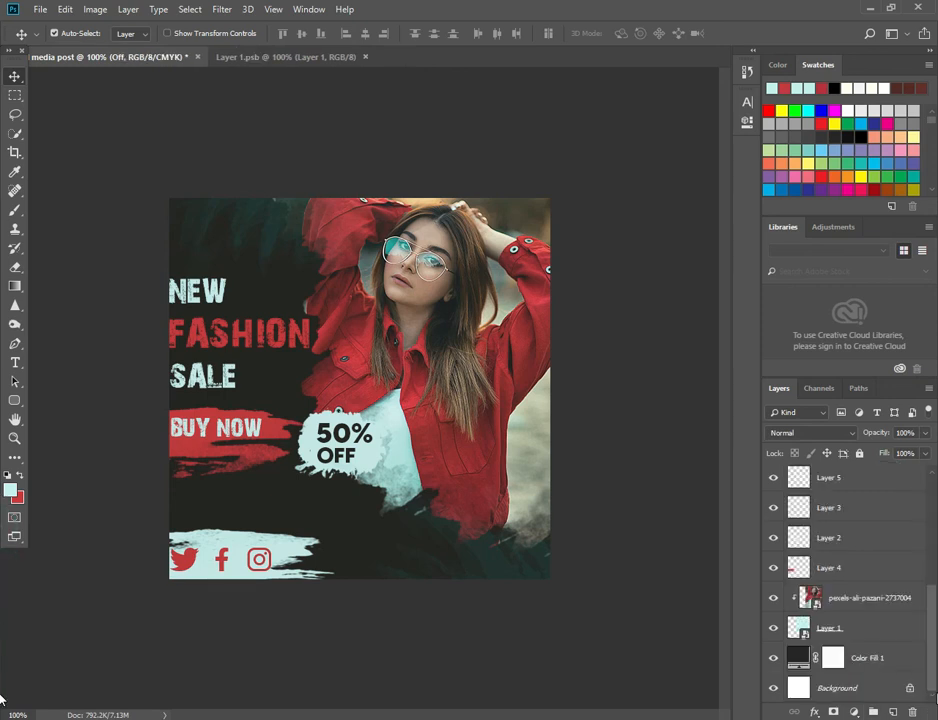
{"action": "left_click", "coordinate": [902, 668], "text": "shift"}
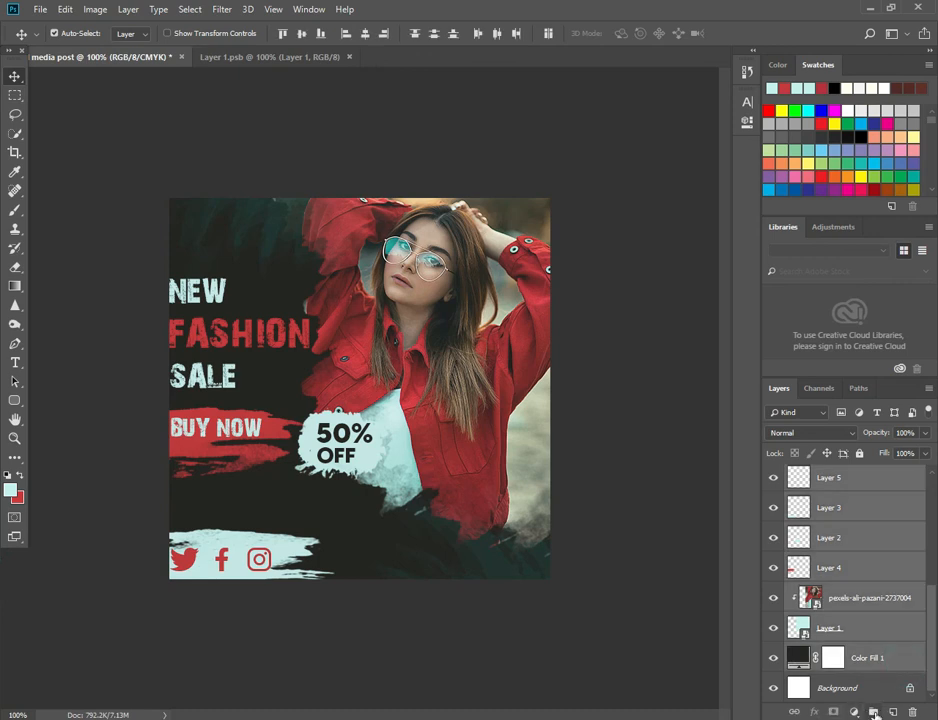
{"action": "left_click", "coordinate": [874, 711]}
{"action": "left_click", "coordinate": [659, 489]}
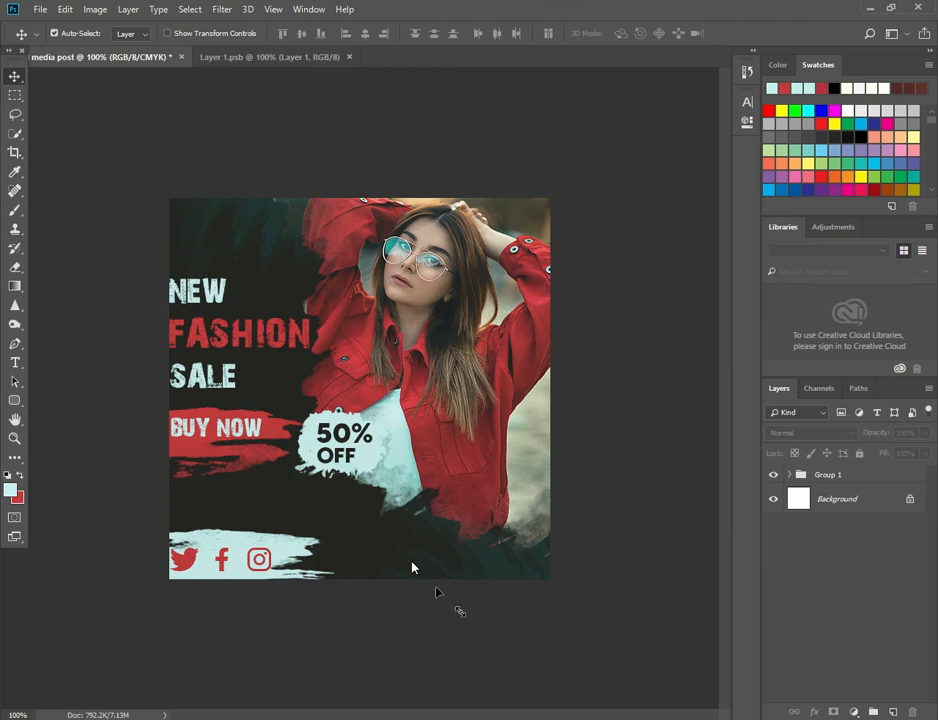
Step: Paste the globe icon as a vector smart object at about 27%, place it beside the social icons' stroke, and apply a red Color Overlay
{"action": "key", "text": "ctrl+v"}
{"action": "left_click_drag", "start_coordinate": [434, 588], "coordinate": [424, 574]}
{"action": "left_click", "coordinate": [507, 33]}
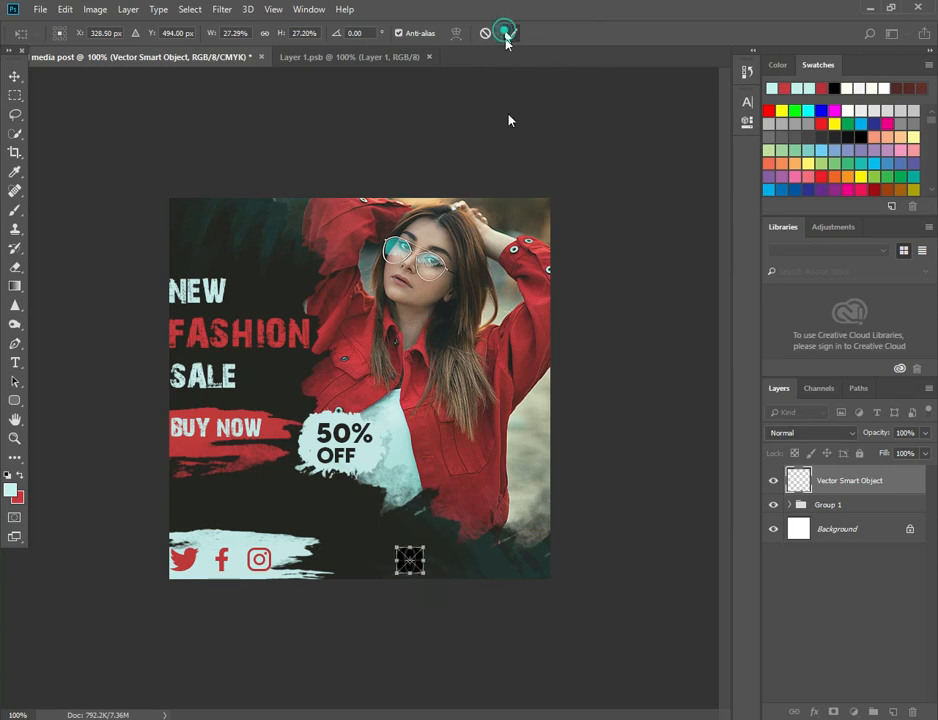
{"action": "left_click_drag", "start_coordinate": [421, 571], "coordinate": [390, 575]}
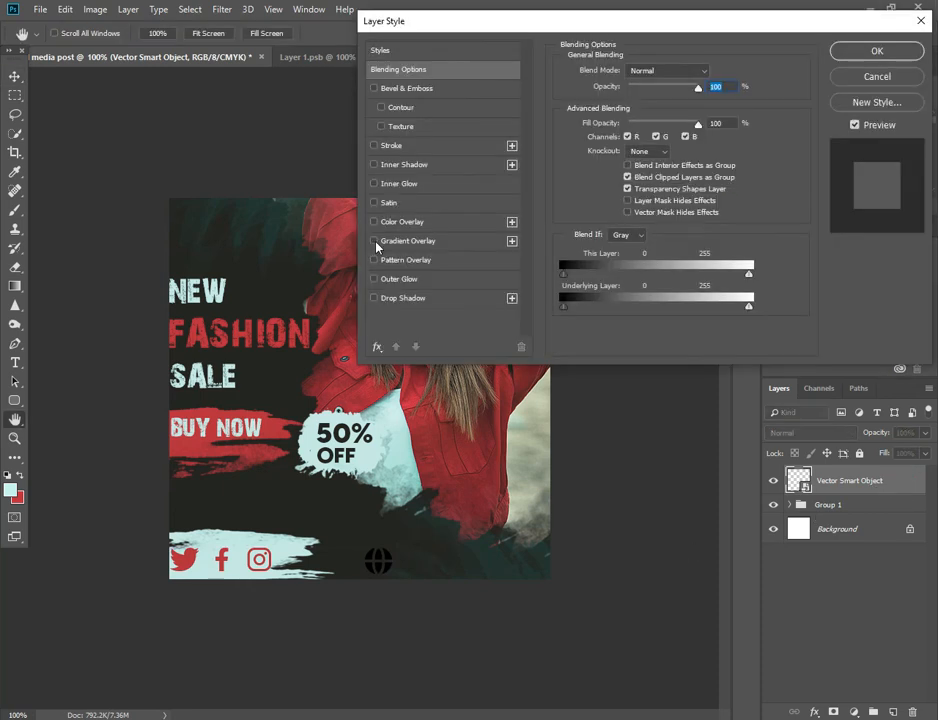
{"action": "left_click", "coordinate": [374, 223]}
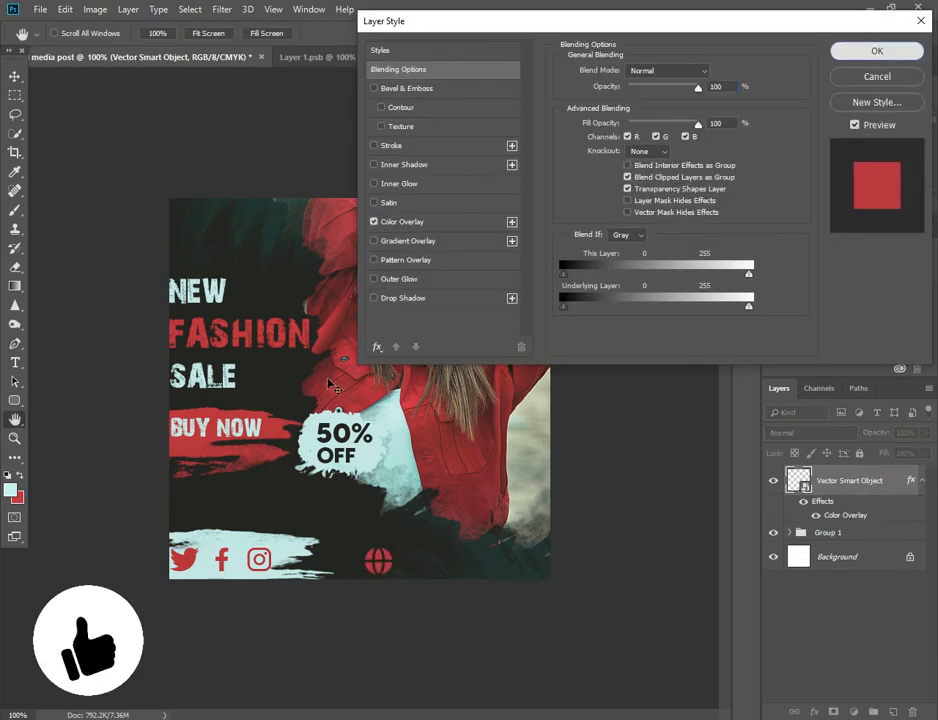
{"action": "key", "text": "Return"}
Step: Duplicate the BUY NOW text and place the copy beside the globe icon
{"action": "mouse_move", "coordinate": [255, 435]}
{"action": "left_mouse_down"}
{"action": "mouse_move", "coordinate": [445, 500]}
{"action": "mouse_move", "coordinate": [354, 481]}
{"action": "left_mouse_up"}
{"action": "key", "text": "ctrl+z"}
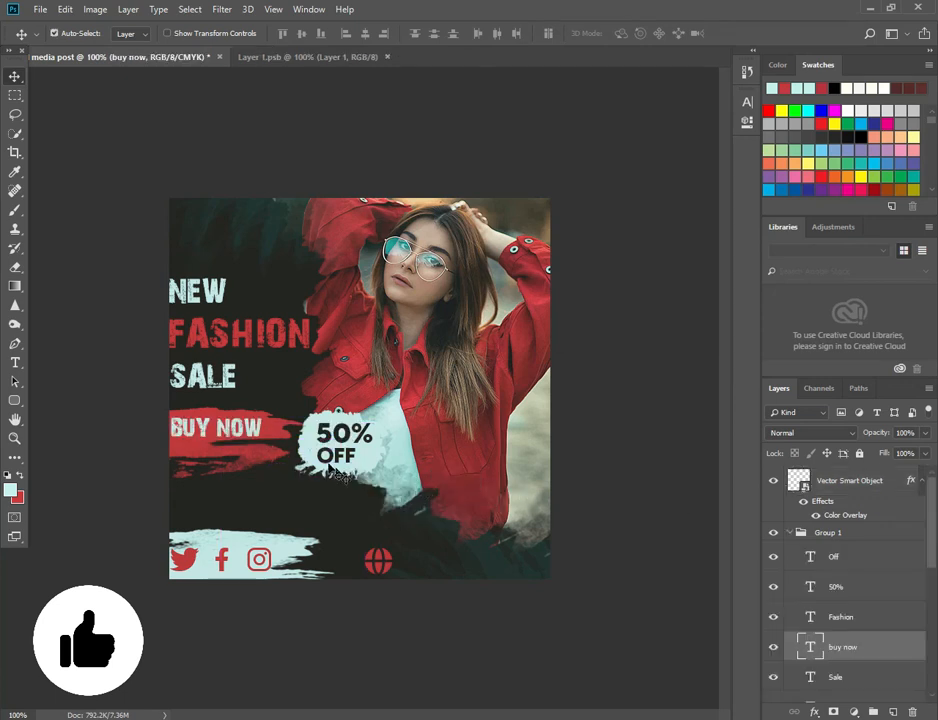
{"action": "left_click", "coordinate": [255, 431]}
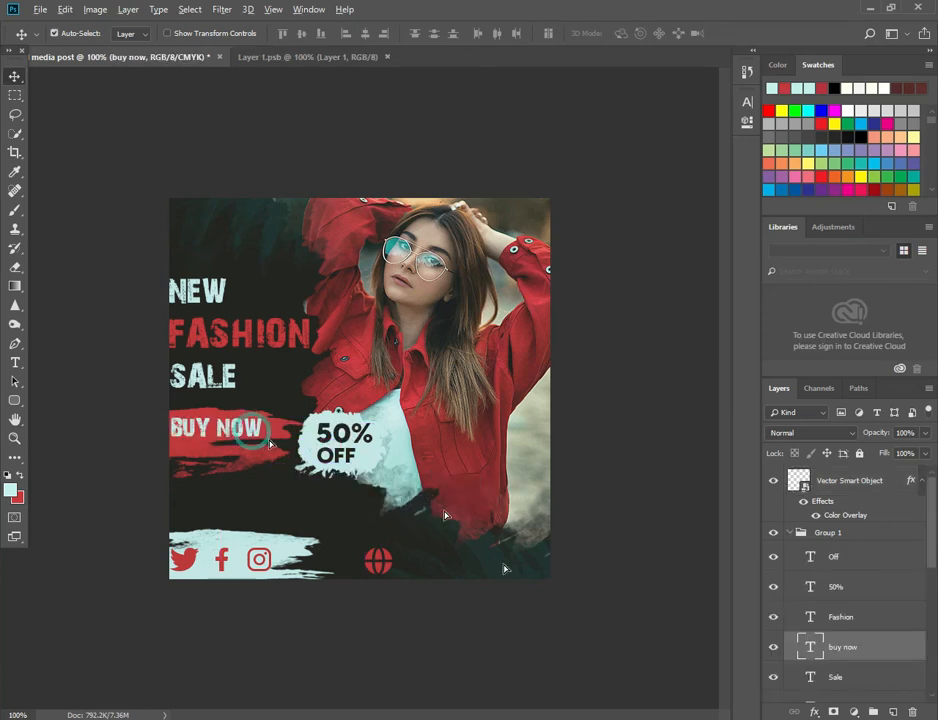
{"action": "mouse_move", "coordinate": [269, 444]}
{"action": "left_mouse_down"}
{"action": "mouse_move", "coordinate": [455, 545]}
{"action": "mouse_move", "coordinate": [446, 541]}
{"action": "left_mouse_up"}
Step: Clear the text of the BUY NOW copy beside the globe icon
{"action": "left_click", "coordinate": [15, 362]}
{"action": "left_click", "coordinate": [497, 562]}
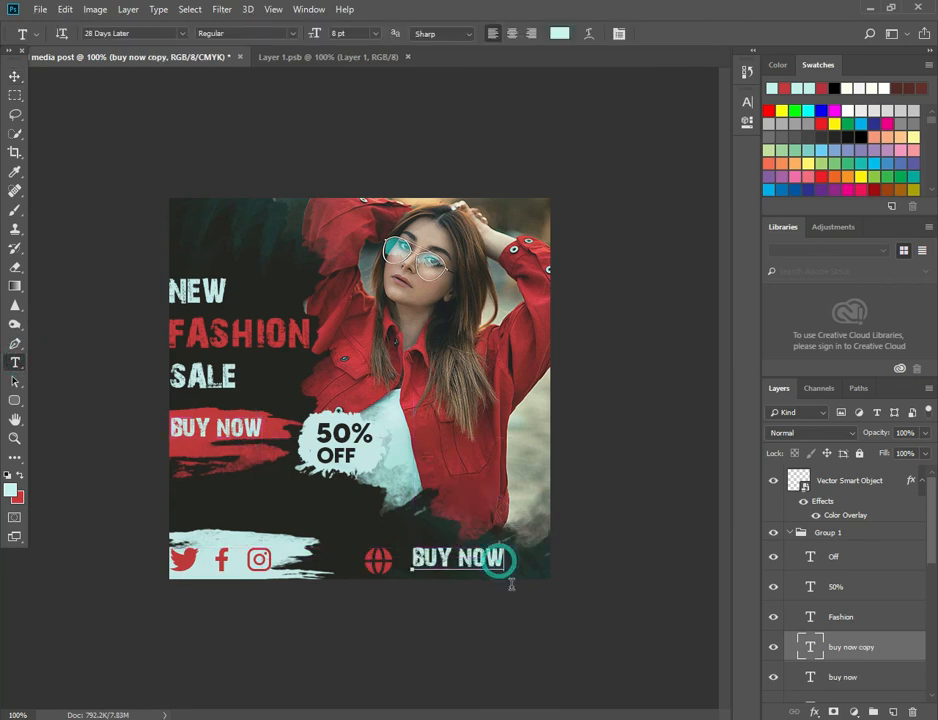
{"action": "key", "text": "BackSpace"}
{"action": "key", "text": "BackSpace"}
{"action": "key", "text": "BackSpace"}
{"action": "key", "text": "BackSpace"}
{"action": "key", "text": "BackSpace"}
{"action": "key", "text": "BackSpace"}
{"action": "key", "text": "BackSpace"}
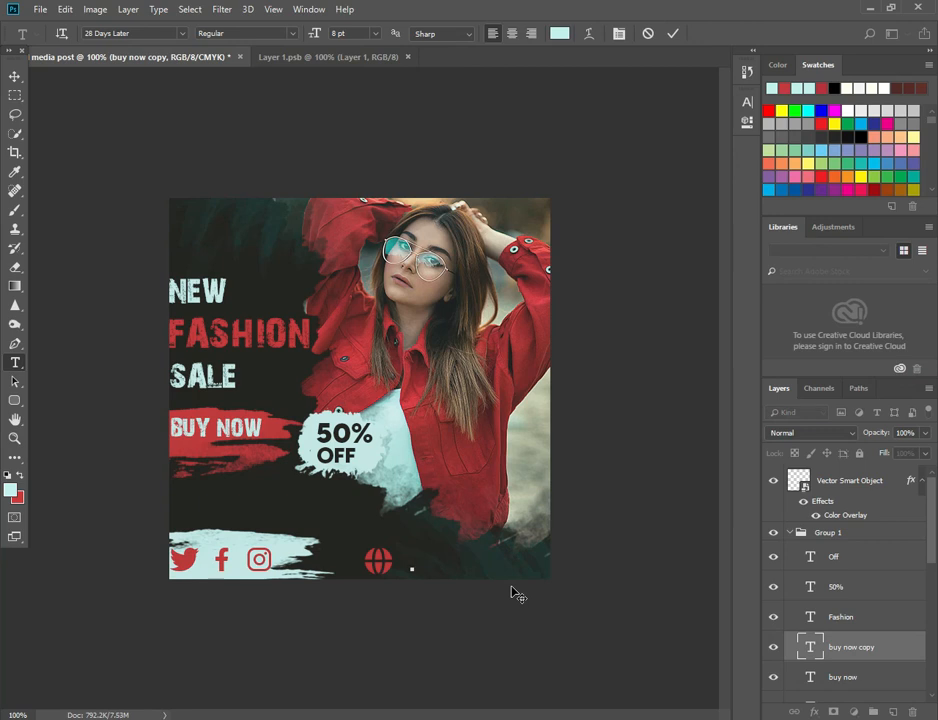
{"action": "type", "text": "www.WEBSITE"}
{"action": "key", "text": "BackSpace"}
{"action": "key", "text": "BackSpace"}
{"action": "key", "text": "BackSpace"}
{"action": "key", "text": "BackSpace"}
{"action": "key", "text": "BackSpace"}
{"action": "key", "text": "BackSpace"}
{"action": "key", "text": "BackSpace"}
{"action": "key", "text": "BackSpace"}
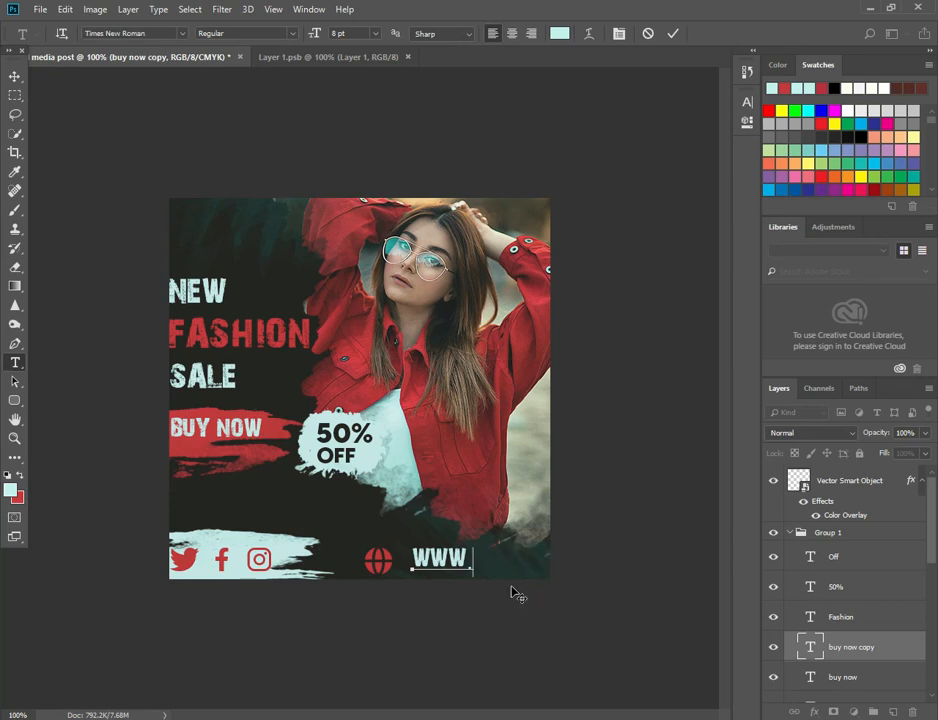
{"action": "type", "text": ".W"}
{"action": "key", "text": "BackSpace"}
{"action": "key", "text": "BackSpace"}
{"action": "key", "text": "BackSpace"}
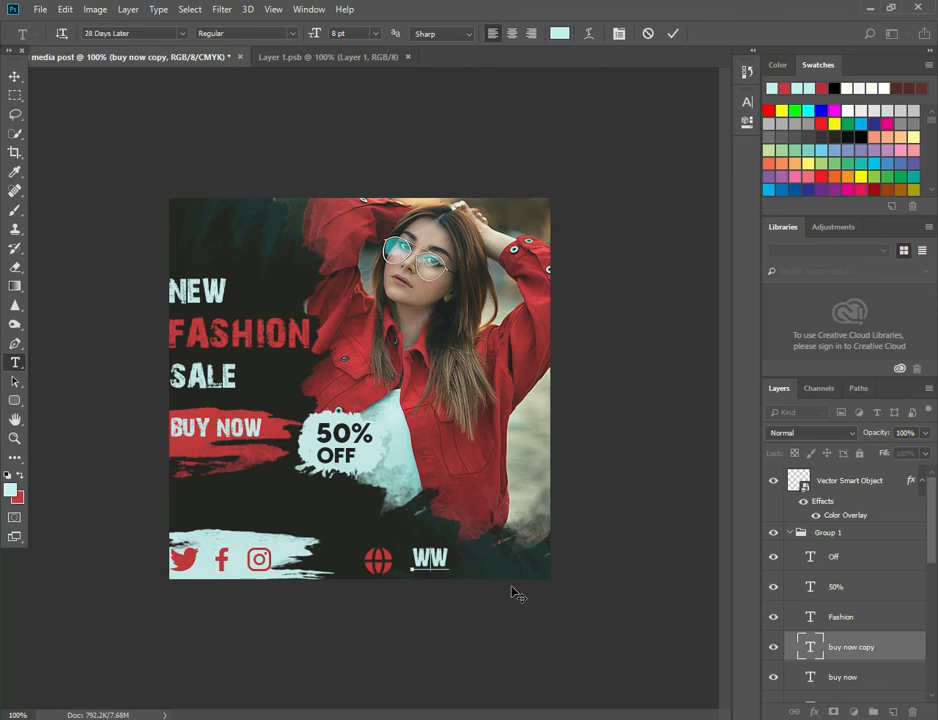
{"action": "key", "text": "BackSpace"}
{"action": "key", "text": "BackSpace"}
{"action": "type", "text": "WWW.WE"}
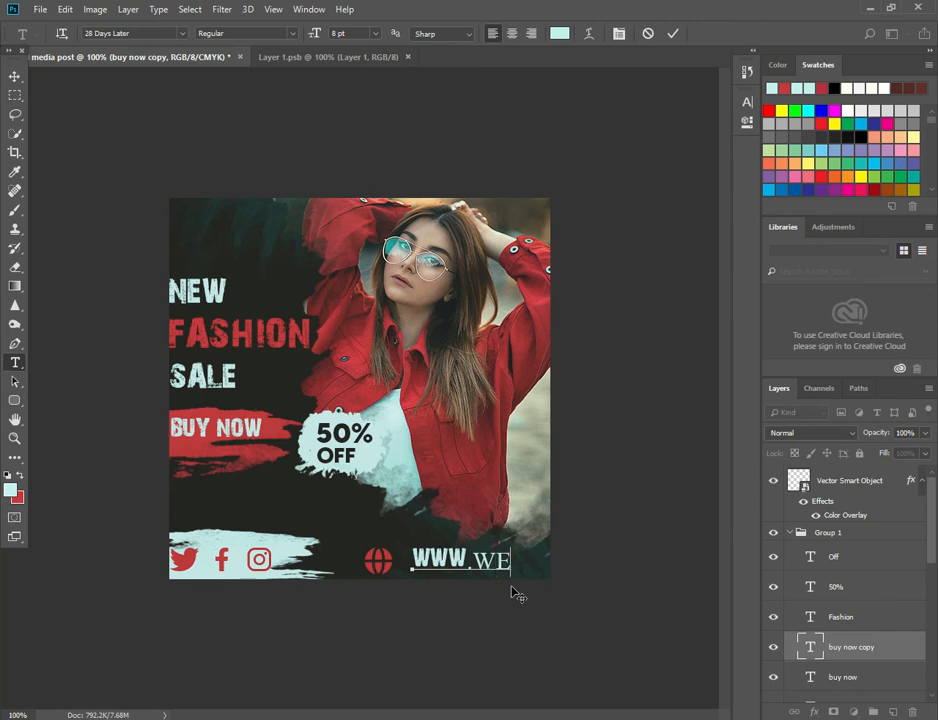
{"action": "type", "text": "BSI"}
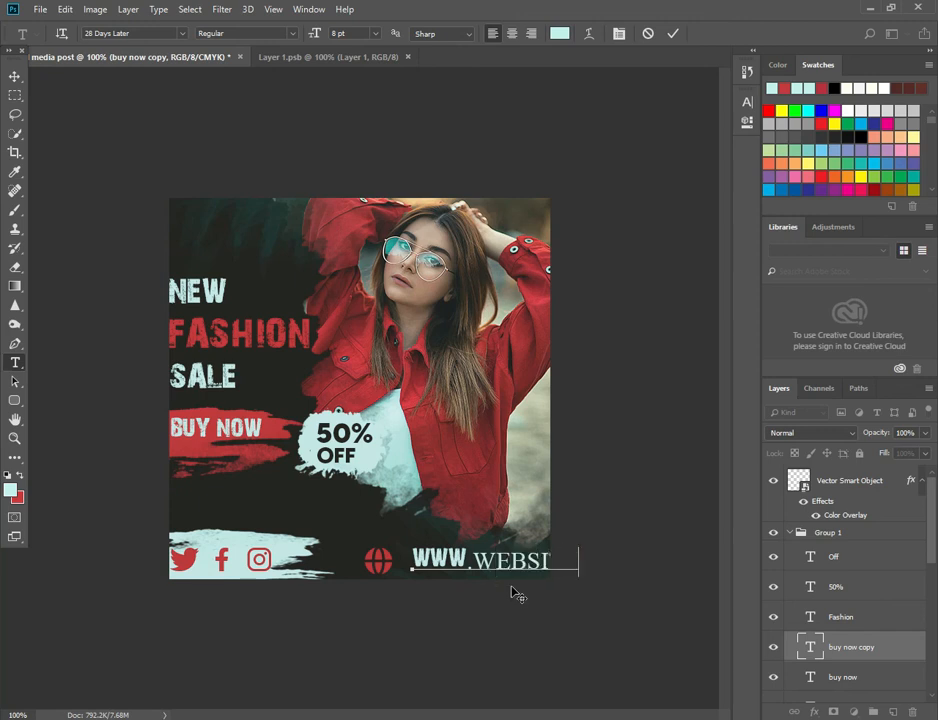
{"action": "type", "text": "TE.CO"}
{"action": "left_click", "coordinate": [14, 77]}
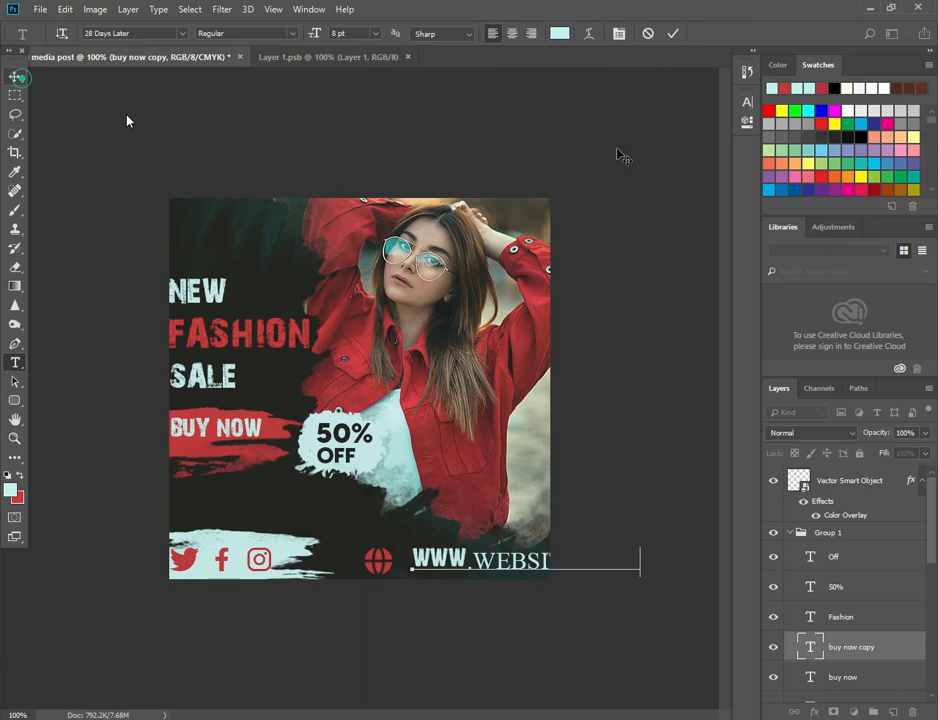
Step: Set the website text's font to 28 Days Later and scale it to about 73%, close beside the globe icon
{"action": "left_click", "coordinate": [748, 104]}
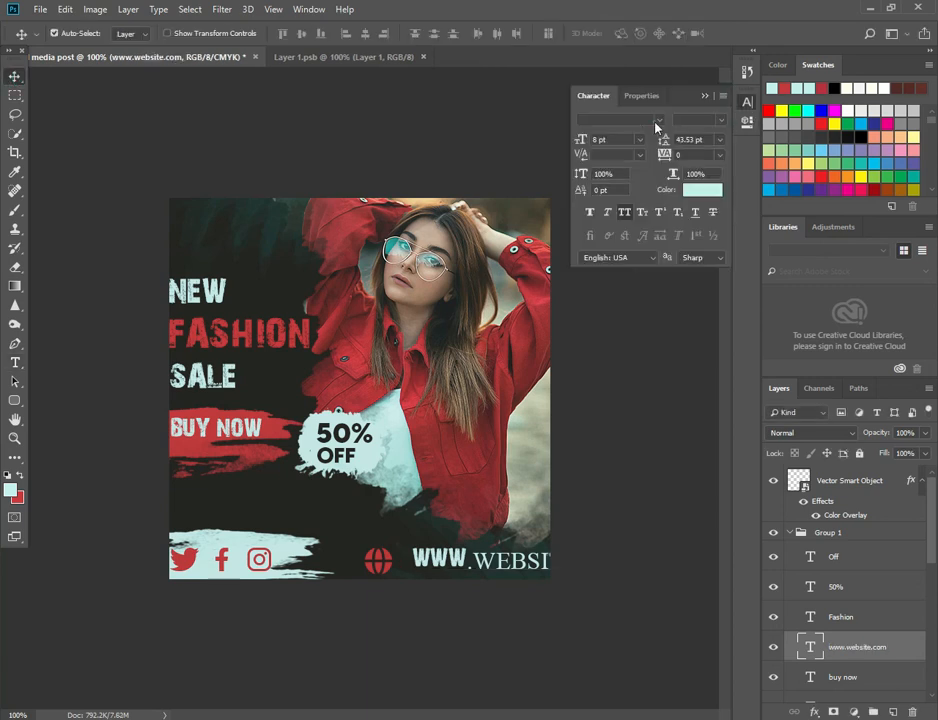
{"action": "left_click", "coordinate": [657, 120]}
{"action": "left_click", "coordinate": [641, 180]}
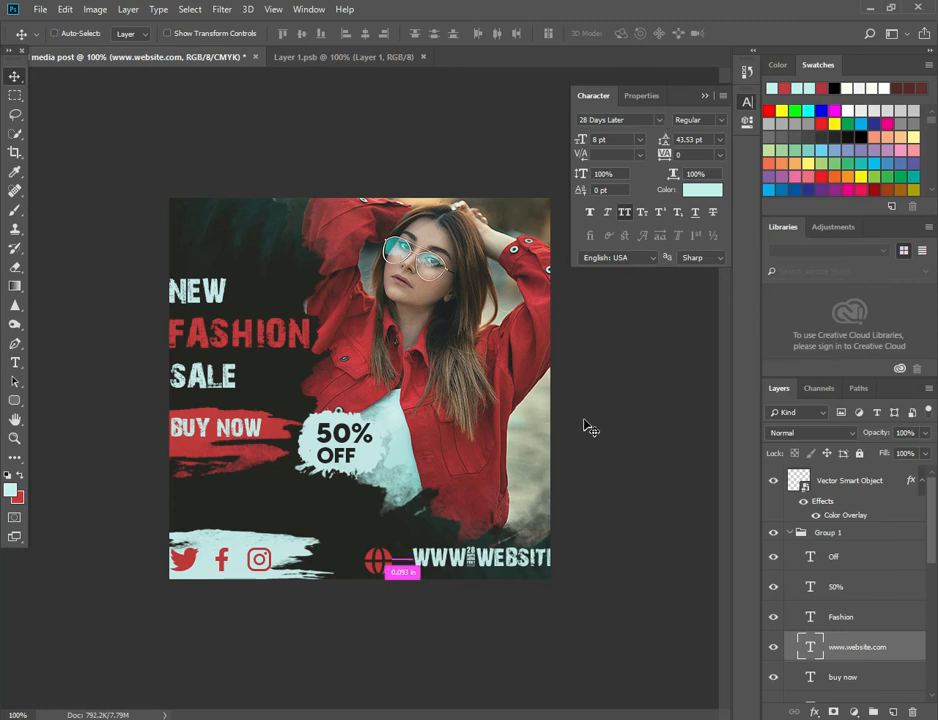
{"action": "key", "text": "ctrl+t"}
{"action": "left_click_drag", "start_coordinate": [611, 572], "coordinate": [512, 572]}
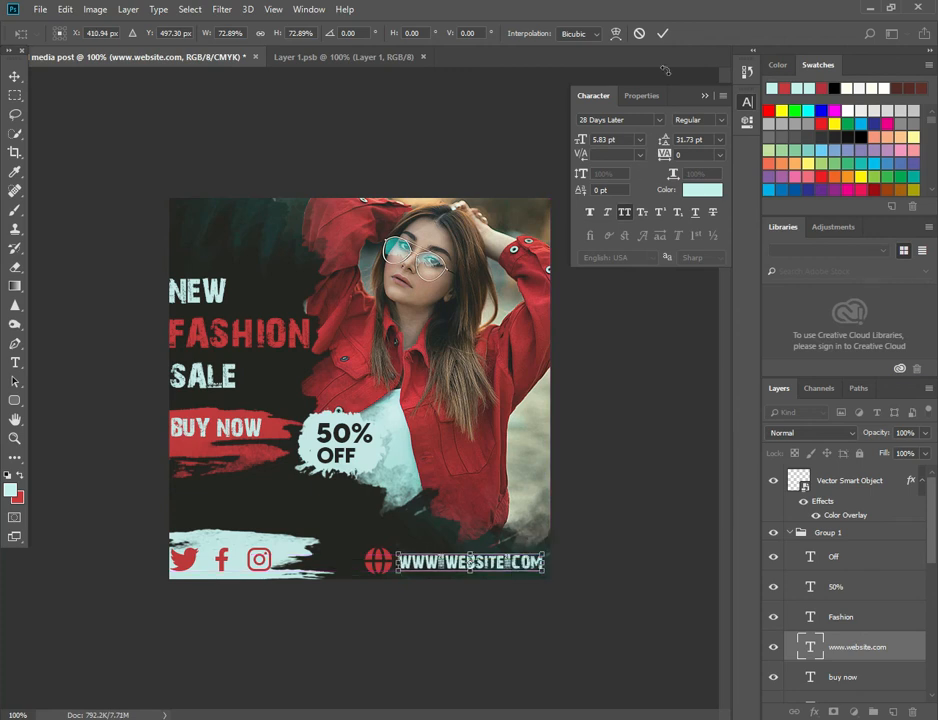
Step: Change the website text to LEMON MILK Pro Regular at 4 pt and nudge it into place beside the globe icon
{"action": "left_click", "coordinate": [659, 121]}
{"action": "left_click", "coordinate": [643, 180]}
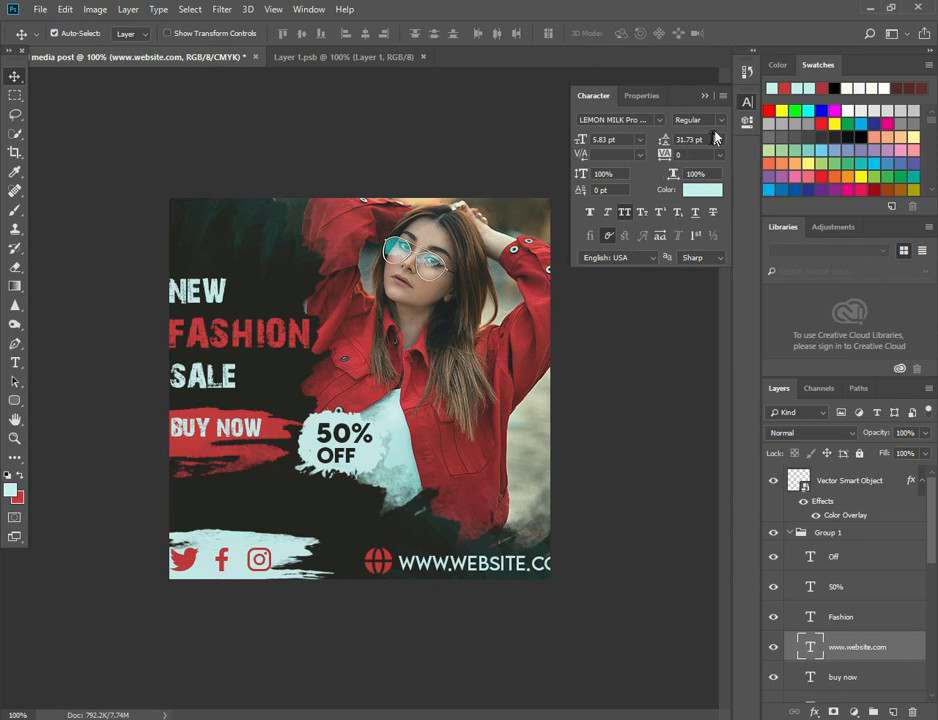
{"action": "left_click", "coordinate": [640, 140]}
{"action": "left_click", "coordinate": [628, 153]}
{"action": "left_click_drag", "start_coordinate": [583, 140], "coordinate": [586, 140]}
{"action": "left_click", "coordinate": [690, 140]}
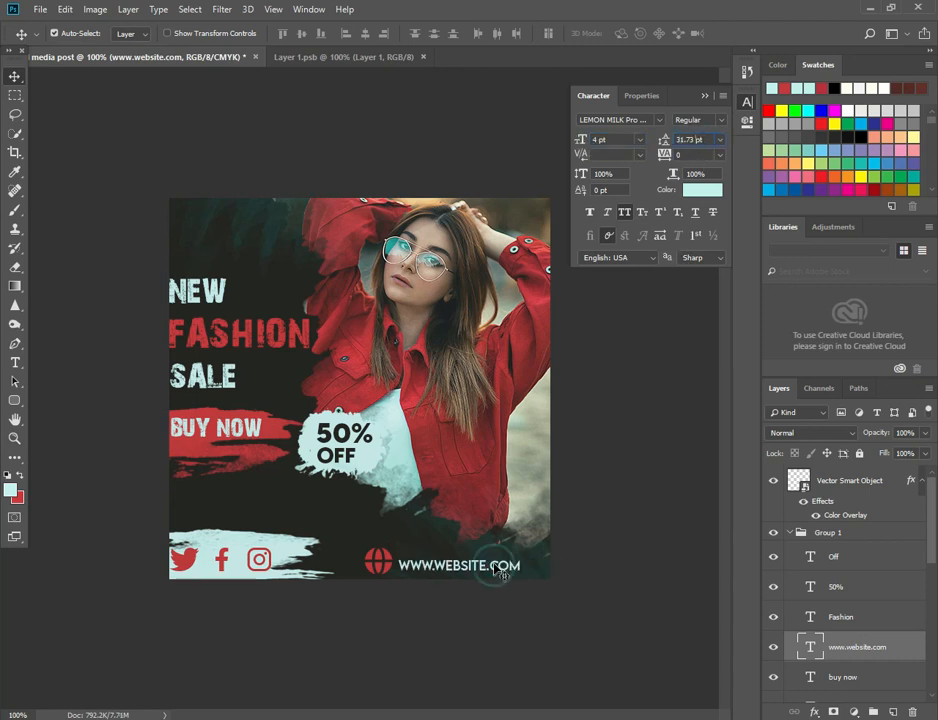
{"action": "left_click_drag", "start_coordinate": [497, 566], "coordinate": [499, 567]}
Step: Scale the globe icon down to about 21% and place it next to the website text
{"action": "left_click", "coordinate": [415, 580]}
{"action": "key", "text": "ctrl+t"}
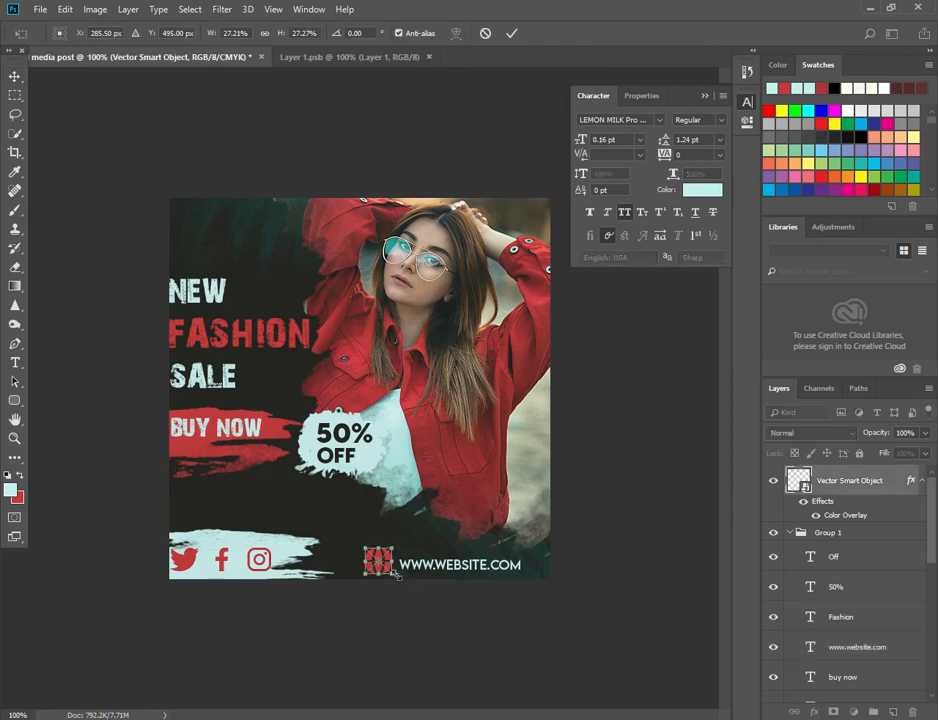
{"action": "left_click_drag", "start_coordinate": [390, 576], "coordinate": [390, 572]}
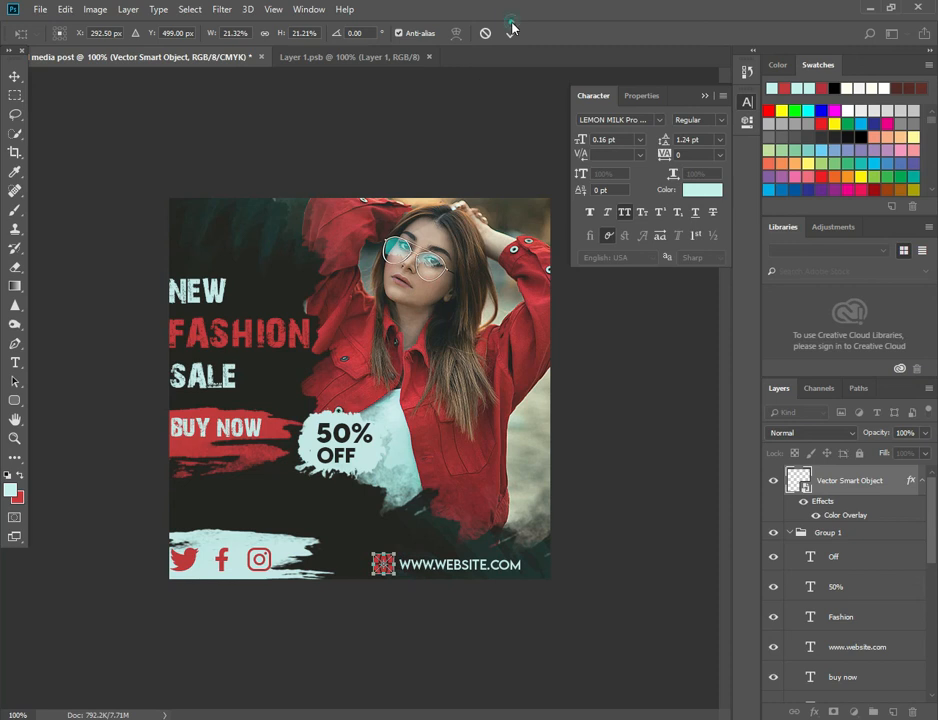
{"action": "left_click", "coordinate": [511, 33]}
Step: Hide the character settings, collapse Group 1 and deselect all layers
{"action": "left_click", "coordinate": [704, 97]}
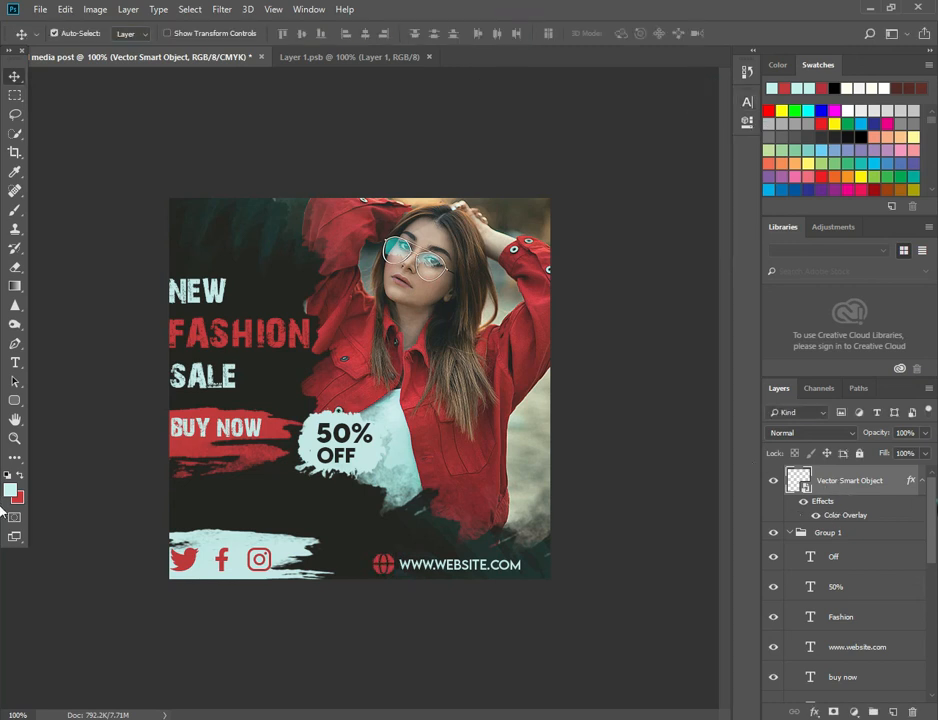
{"action": "left_click", "coordinate": [789, 532]}
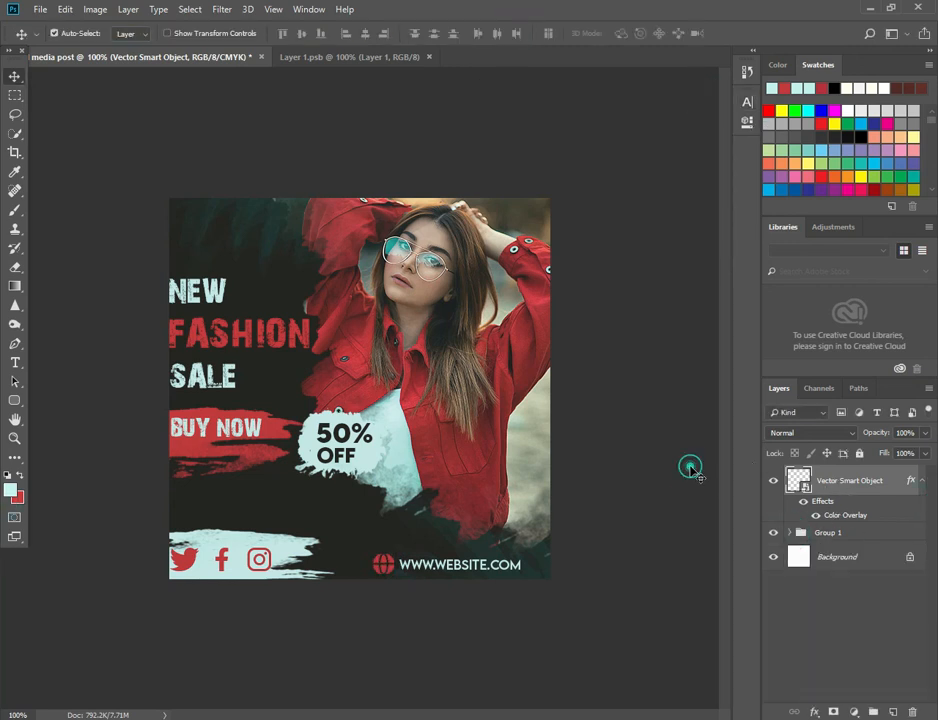
{"action": "left_click", "coordinate": [690, 466]}
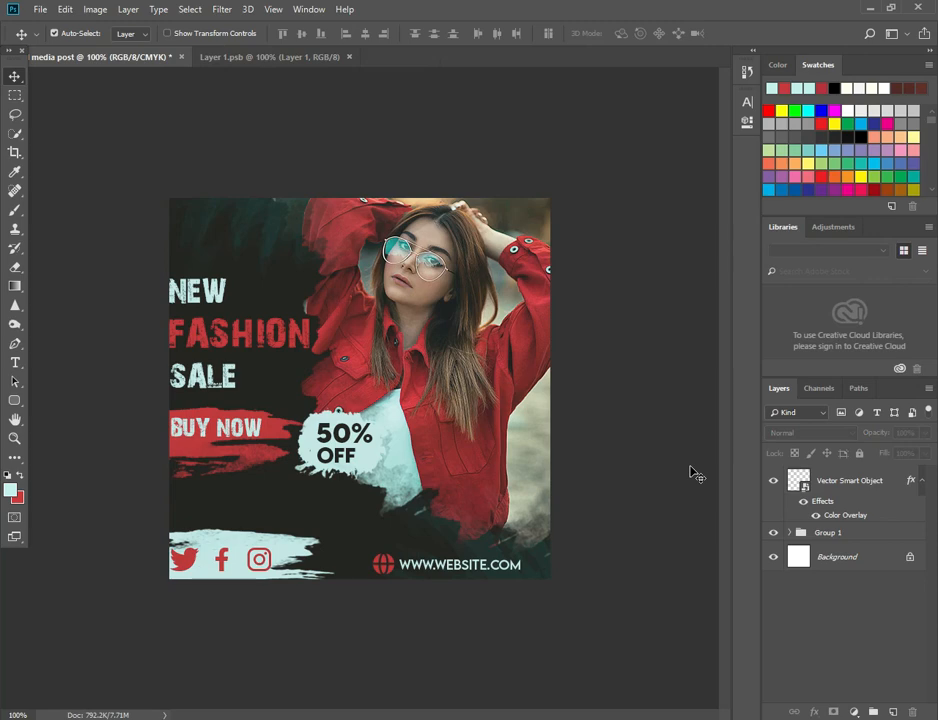